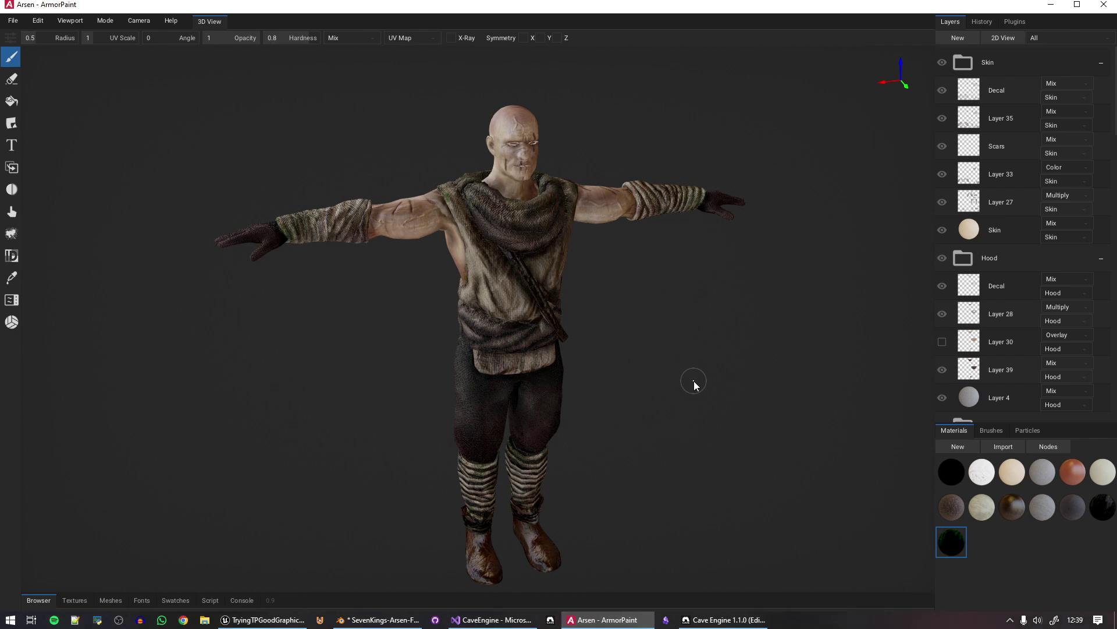
# Examine the textured character's face, torn clothing and boots from several angles
pyautogui.moveTo(749, 522); pyautogui.dragTo(685, 323, button='right')
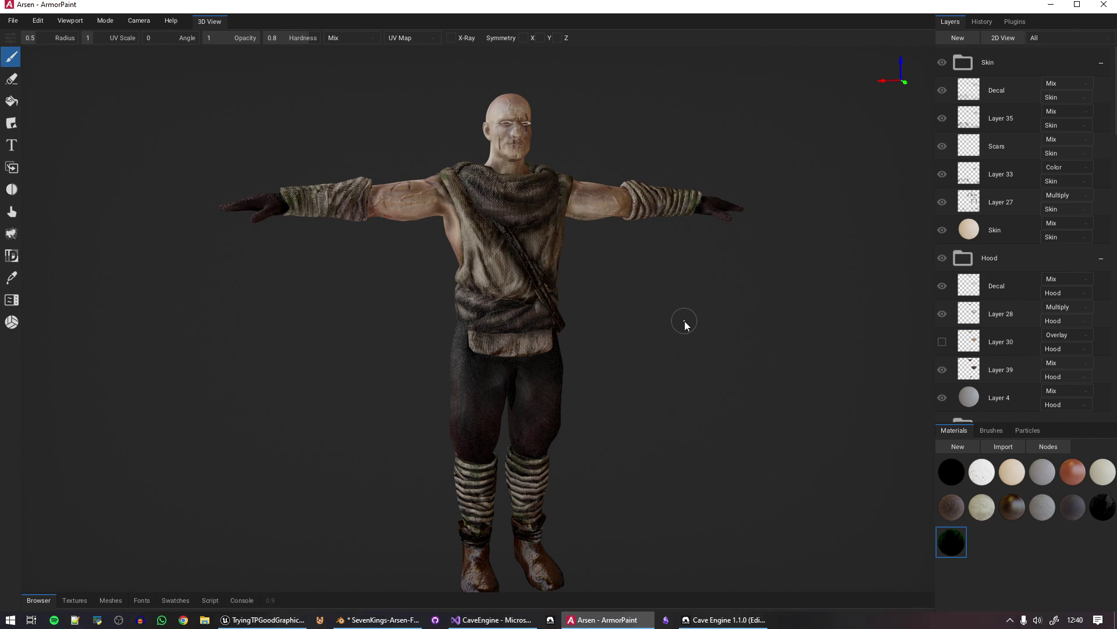
pyautogui.moveTo(660, 220); pyautogui.dragTo(662, 311, button='right')
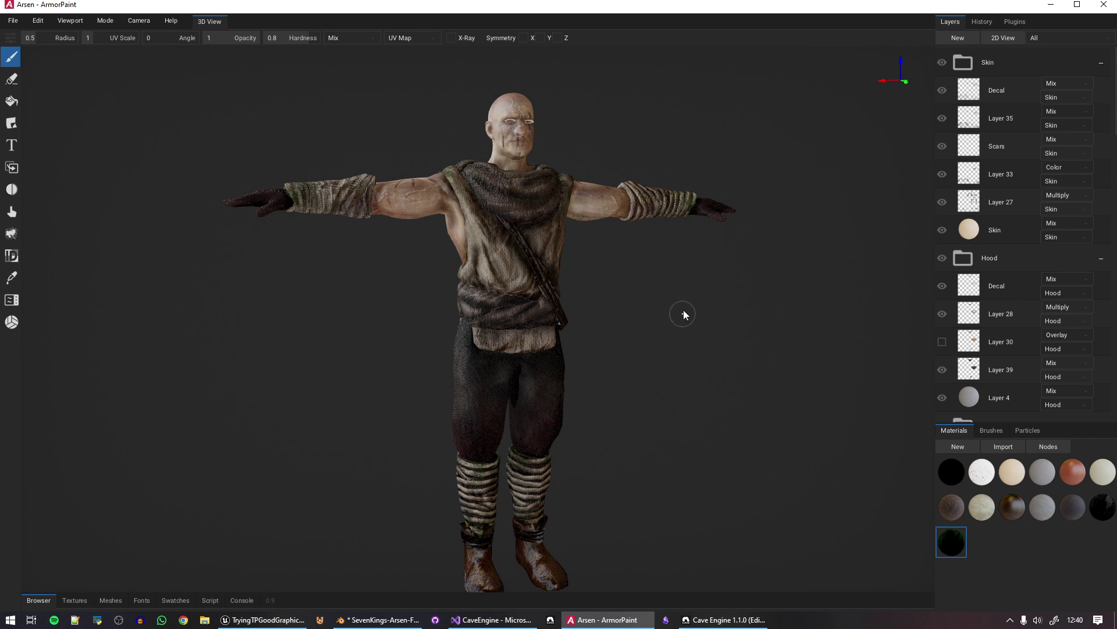
pyautogui.keyDown('shift'); pyautogui.moveTo(683, 311); pyautogui.dragTo(605, 307, button='middle'); pyautogui.keyUp('shift')
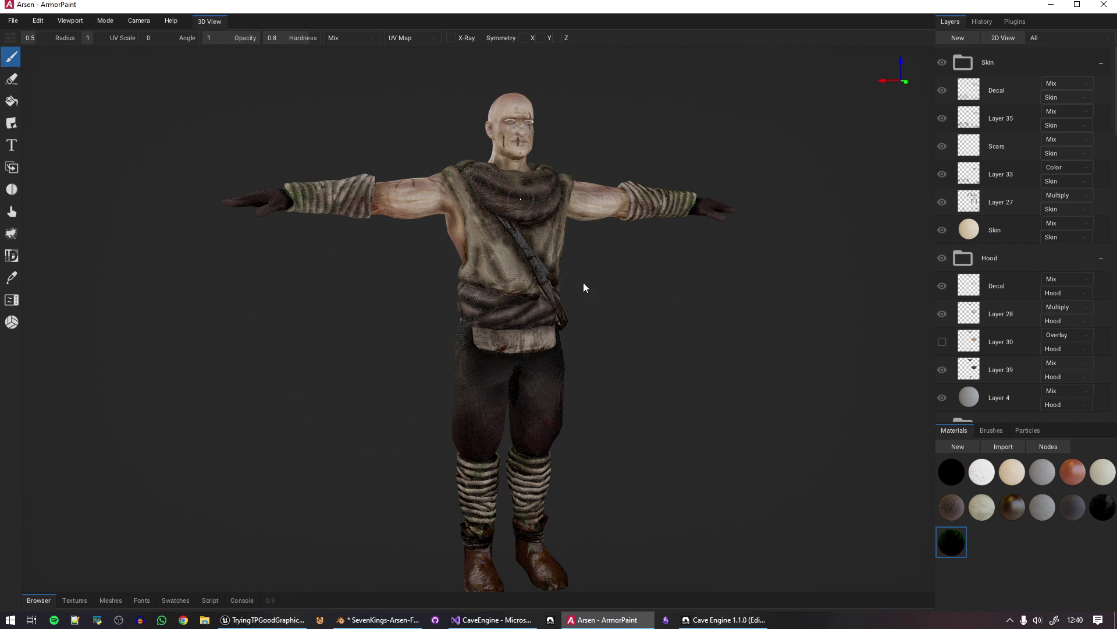
pyautogui.moveTo(690, 459)
pyautogui.mouseDown(button='right')
pyautogui.moveTo(715, 476)
pyautogui.moveTo(698, 462)
pyautogui.mouseUp(button='right')
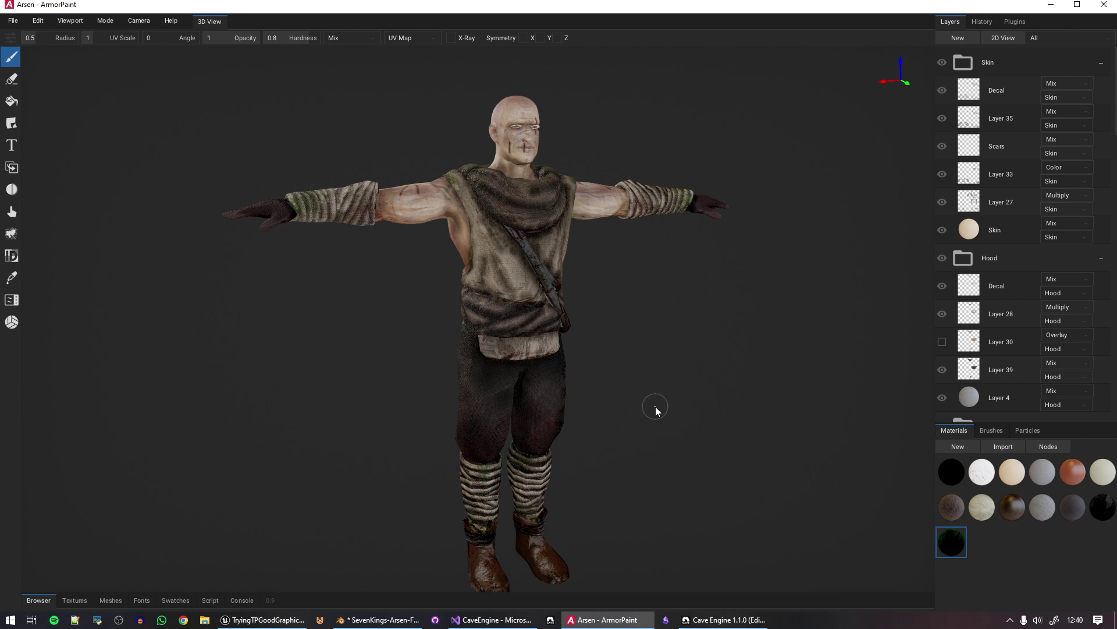
pyautogui.moveTo(656, 406); pyautogui.dragTo(633, 404, button='right')
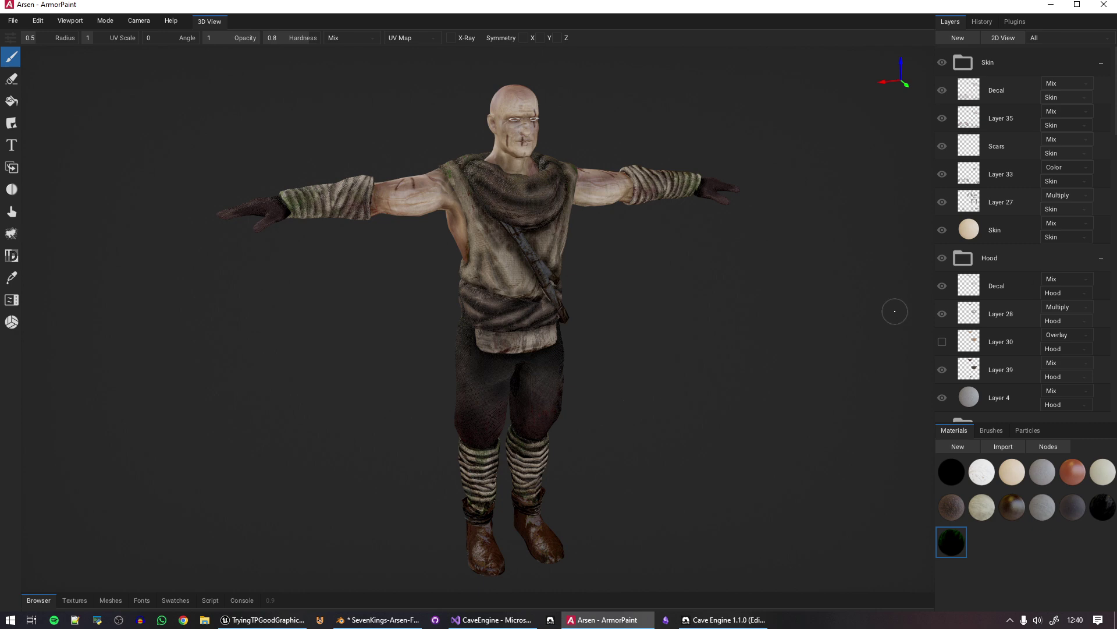
# Switch to the web browser and browse the 3D Models category on the Fab marketplace
pyautogui.hotkey('alt', 'Tab')
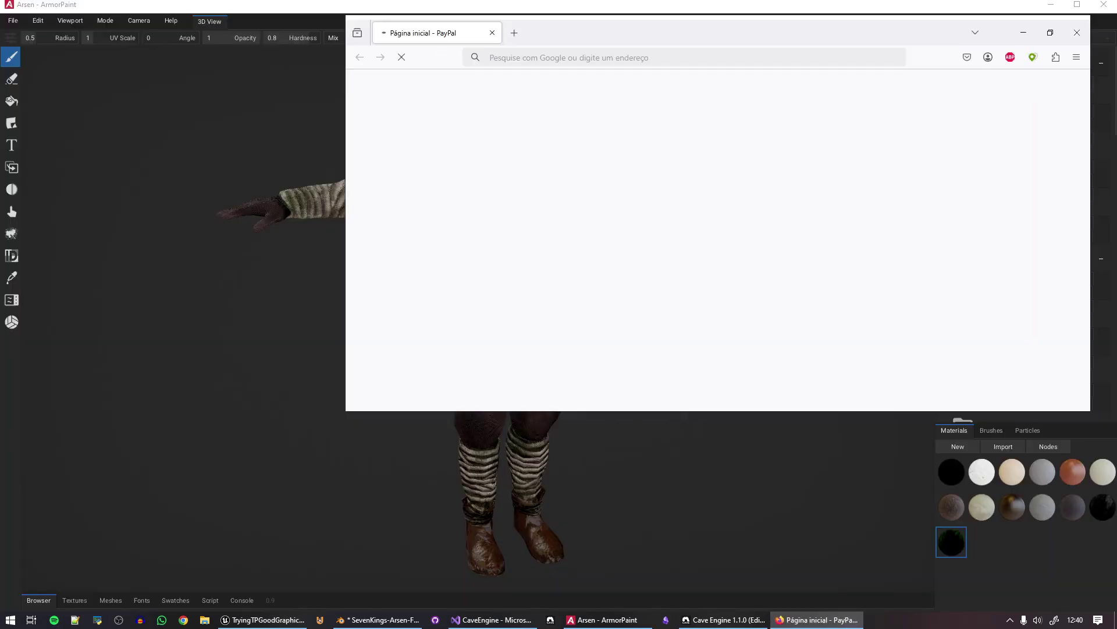
pyautogui.moveTo(694, 32); pyautogui.dragTo(1116, 3)
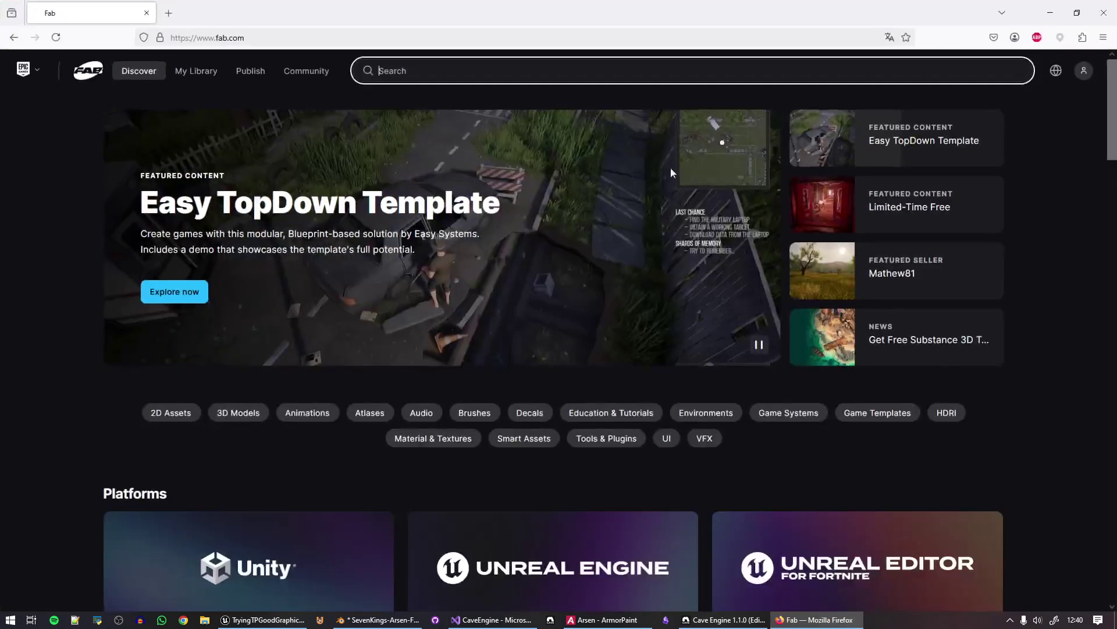
pyautogui.moveTo(139, 71)
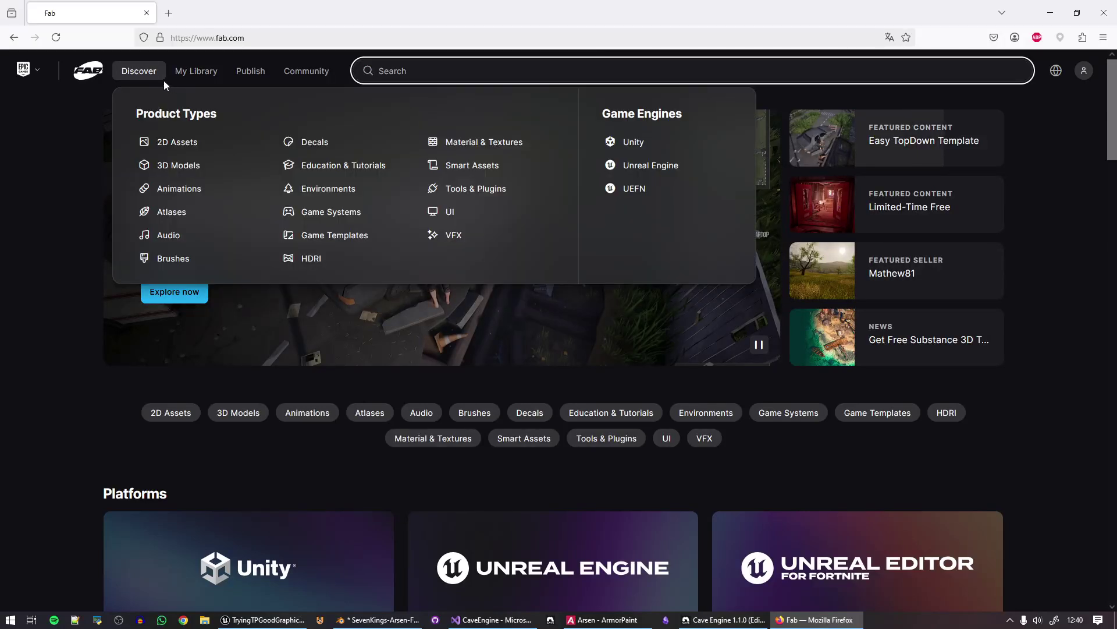
pyautogui.click(202, 167)
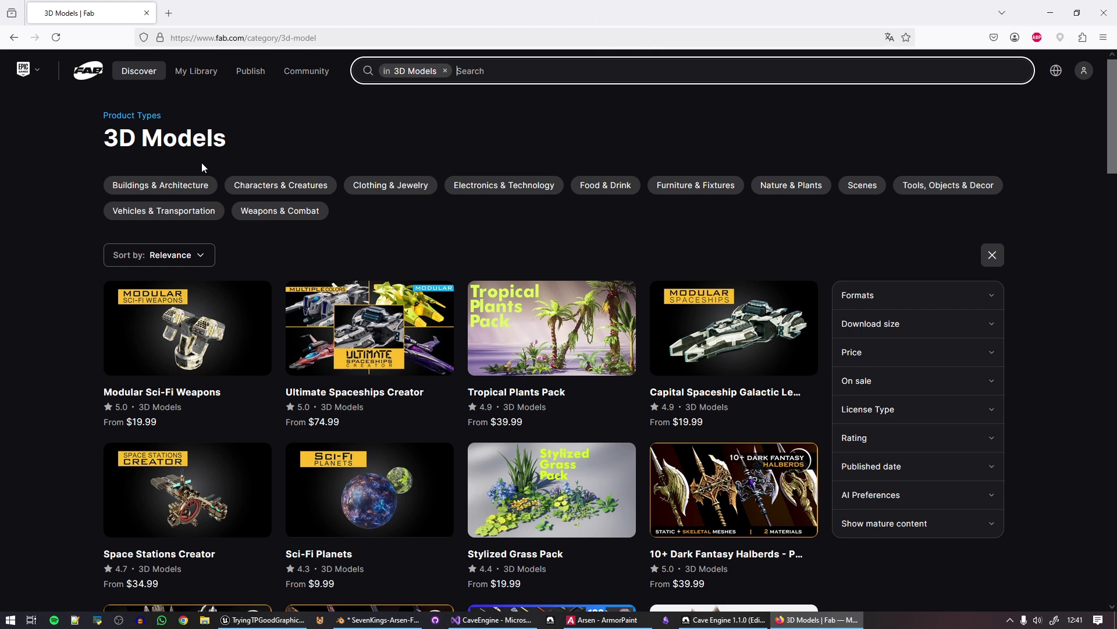
pyautogui.scroll(-5, 872, 381)
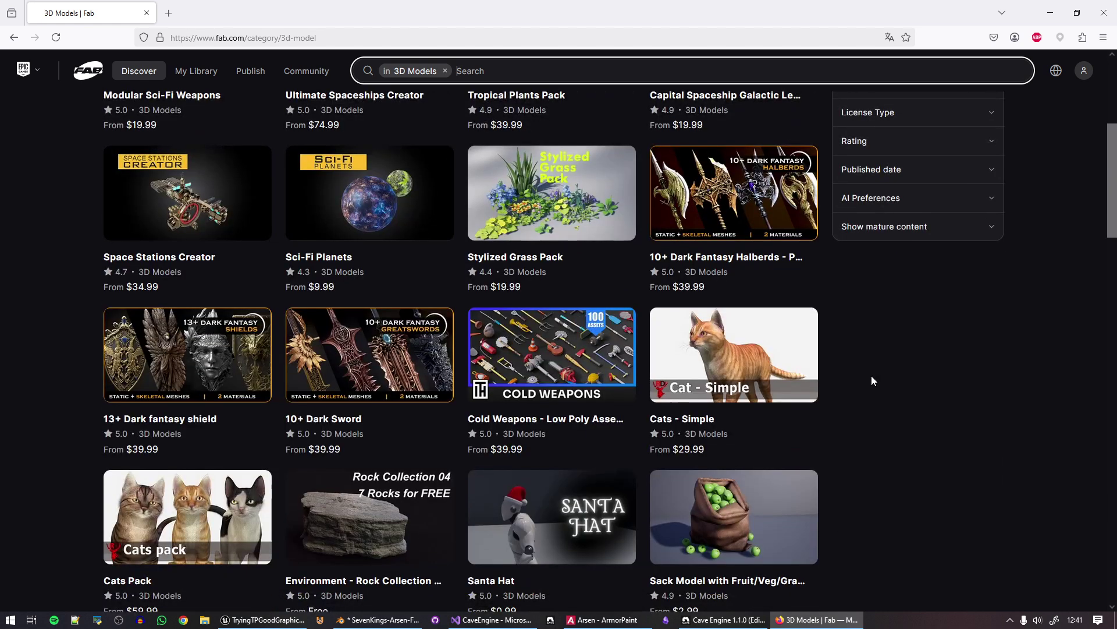
pyautogui.scroll(2, 872, 381)
# Look over the Stylized Grass Pack listing and close the browser
pyautogui.click(589, 333)
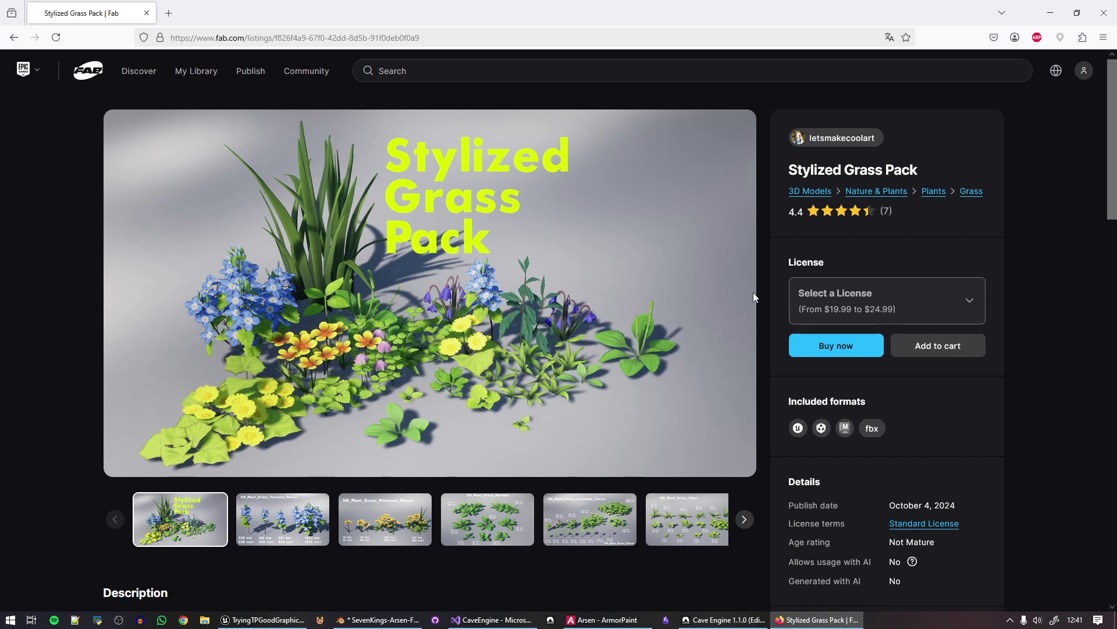
pyautogui.scroll(-5, 1001, 291)
pyautogui.scroll(5, 1014, 327)
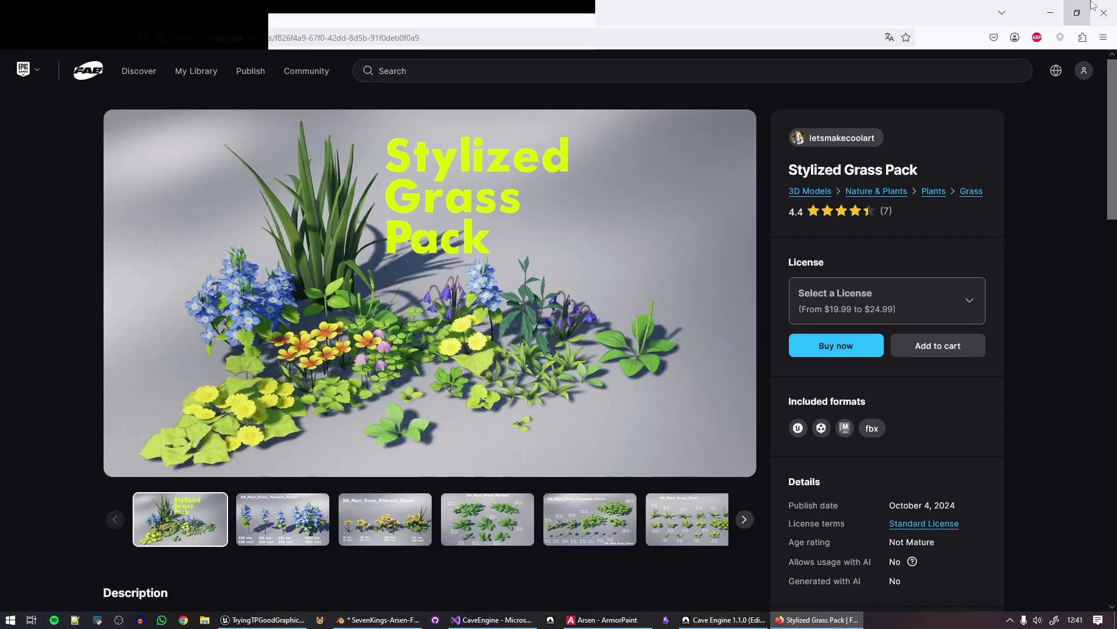
pyautogui.click(1104, 13)
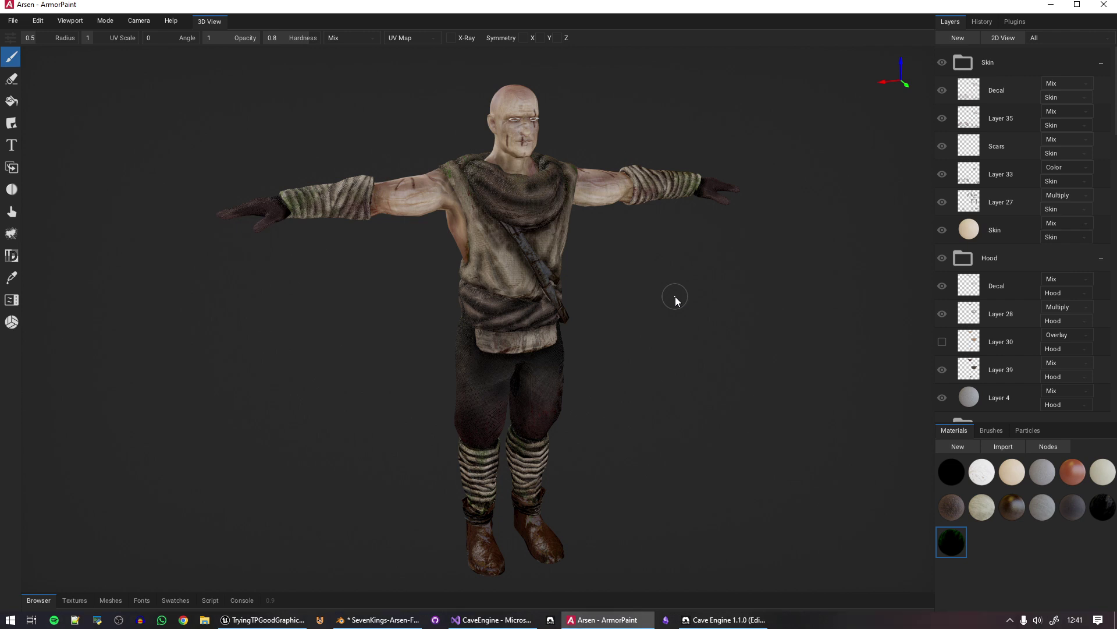
# Compare the textured character with its rigged version in Blender, close ArmorPaint and return to Blender
pyautogui.moveTo(675, 296); pyautogui.dragTo(652, 384, button='right')
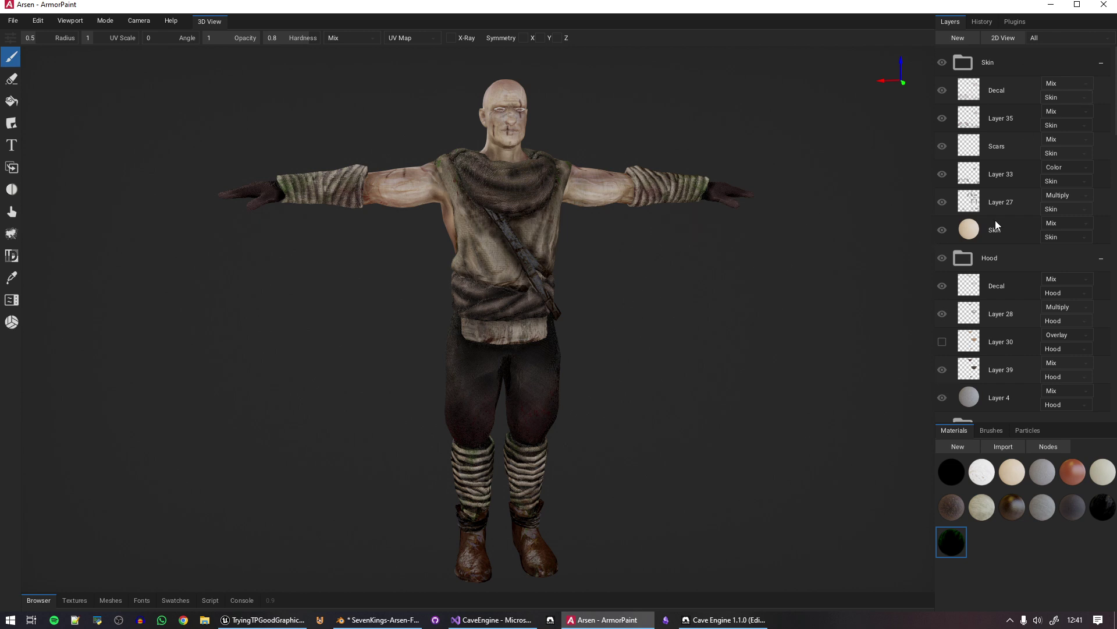
pyautogui.click(404, 621)
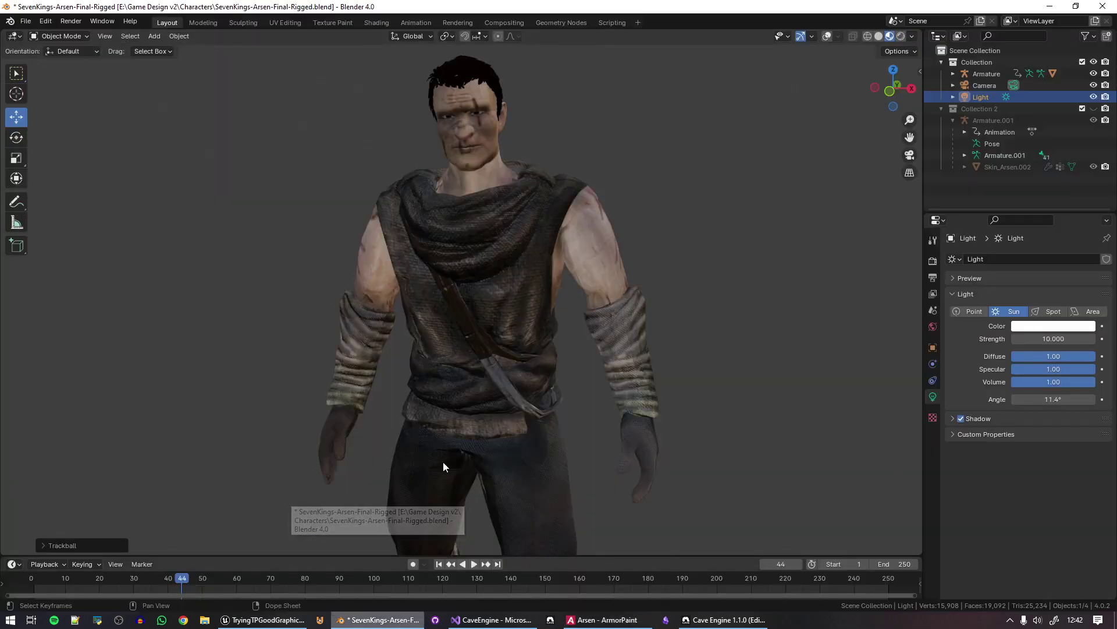
pyautogui.moveTo(574, 291); pyautogui.dragTo(612, 292, button='middle')
pyautogui.scroll(-3, 673, 167)
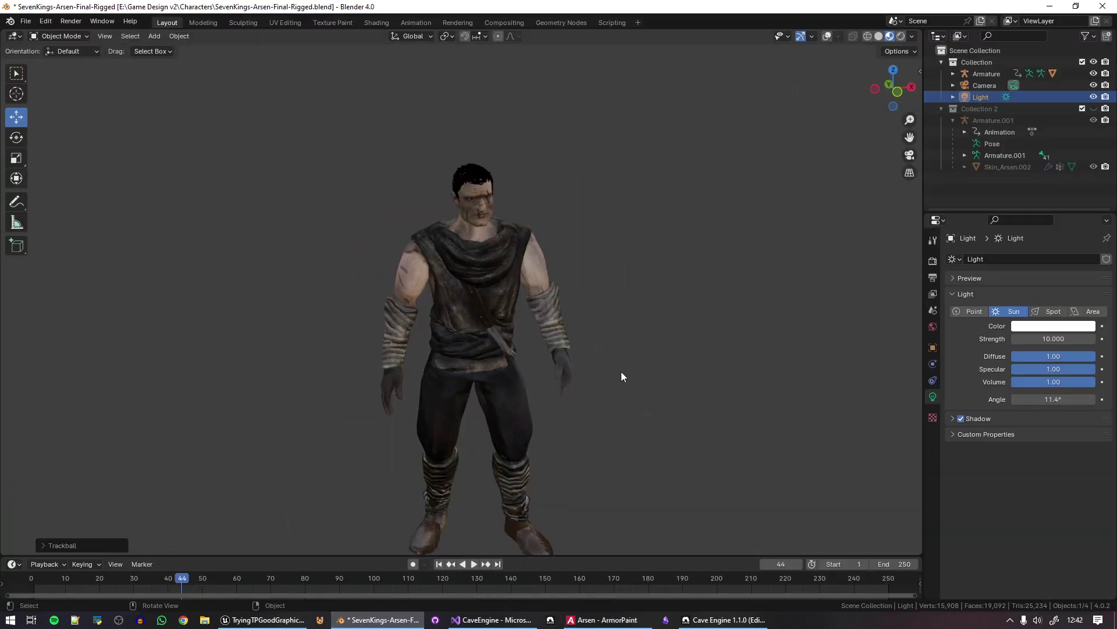
pyautogui.click(605, 620)
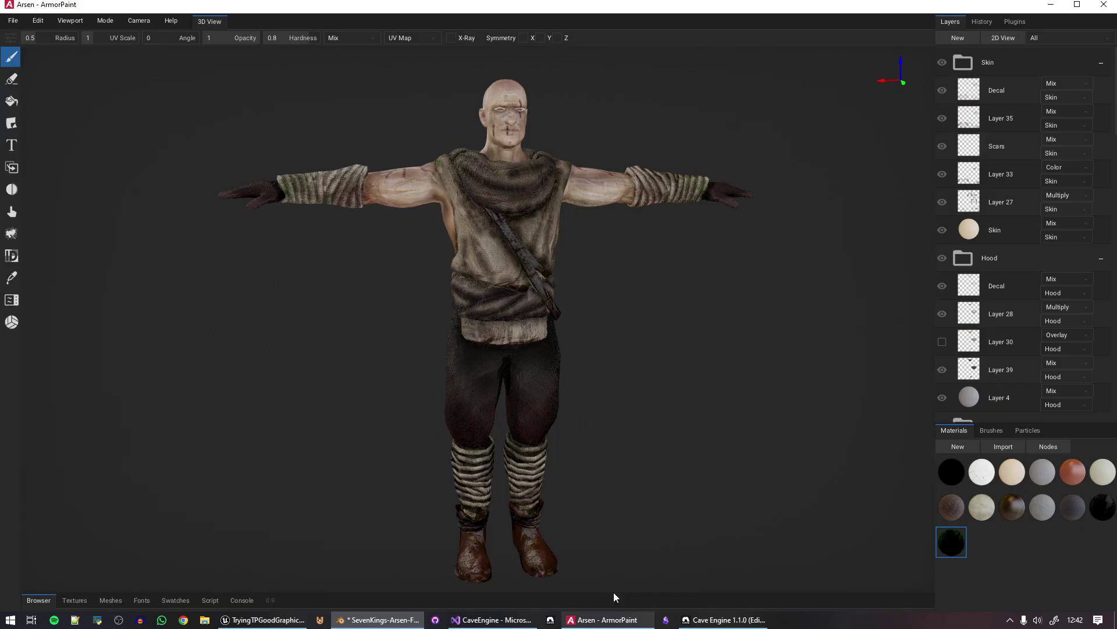
pyautogui.click(1104, 4)
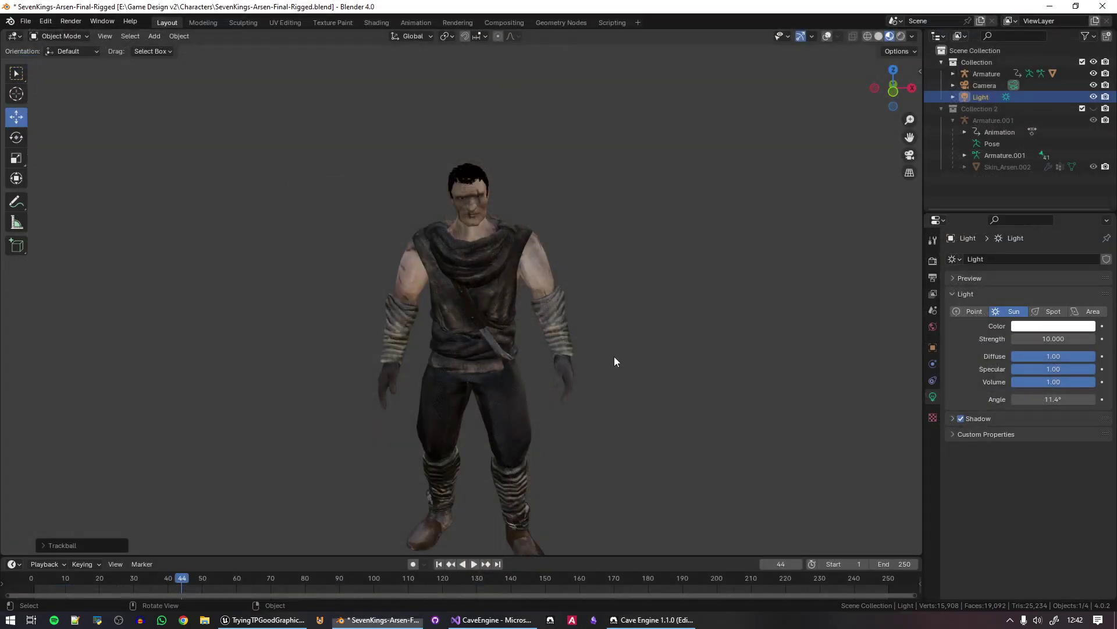
# Select the character mesh and turn on the viewport overlays to show its armature
pyautogui.scroll(5, 595, 356)
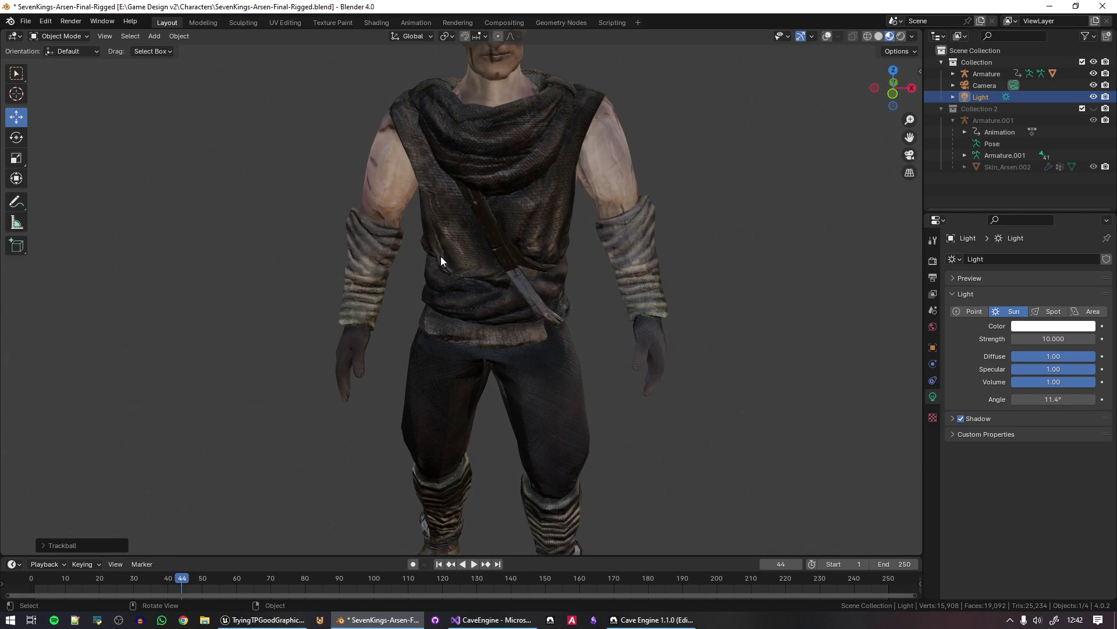
pyautogui.moveTo(441, 256); pyautogui.dragTo(483, 68, button='middle')
pyautogui.scroll(-5, 522, 338)
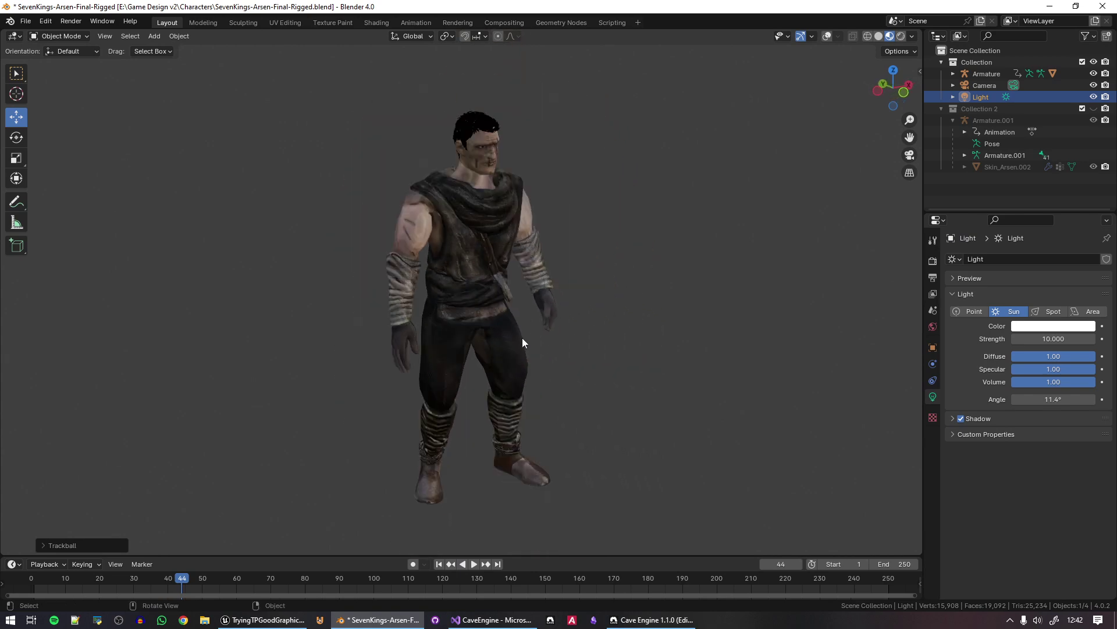
pyautogui.moveTo(604, 330); pyautogui.dragTo(516, 274, button='middle')
pyautogui.scroll(5, 551, 183)
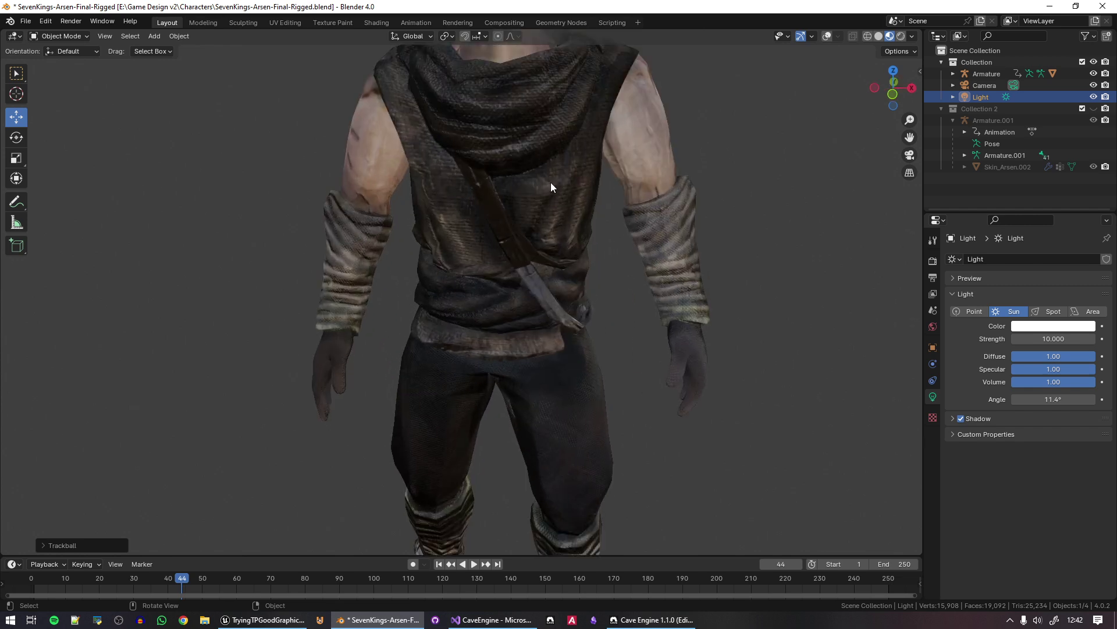
pyautogui.click(665, 162)
pyautogui.scroll(-5, 658, 160)
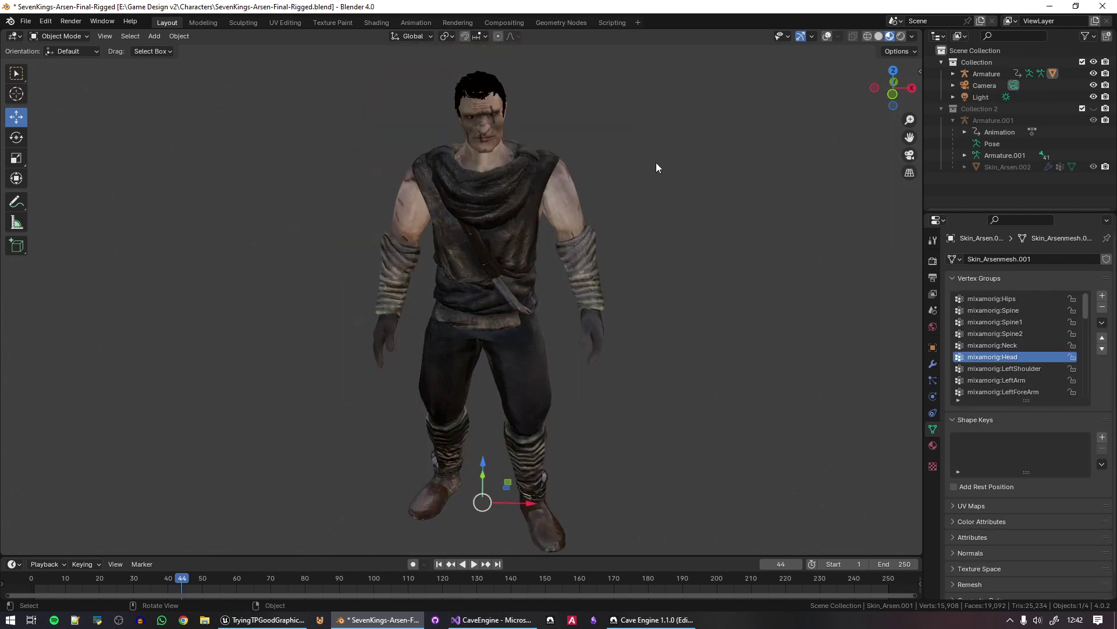
pyautogui.click(828, 38)
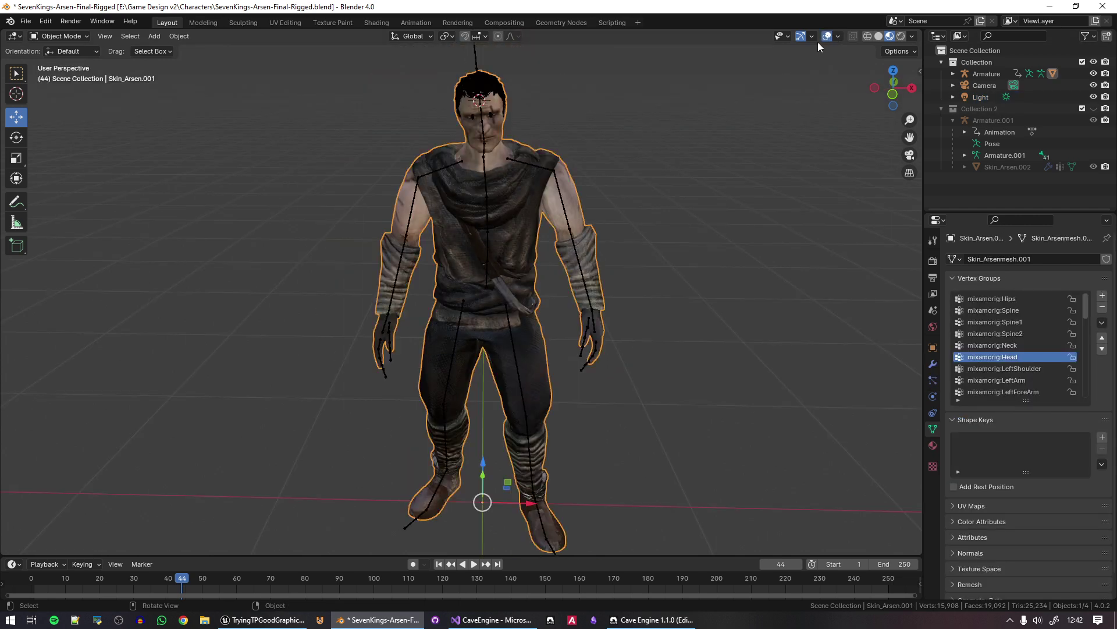
# Examine the rigged character's torso, face, hair and side profile closely with the armature shown
pyautogui.scroll(4, 609, 198)
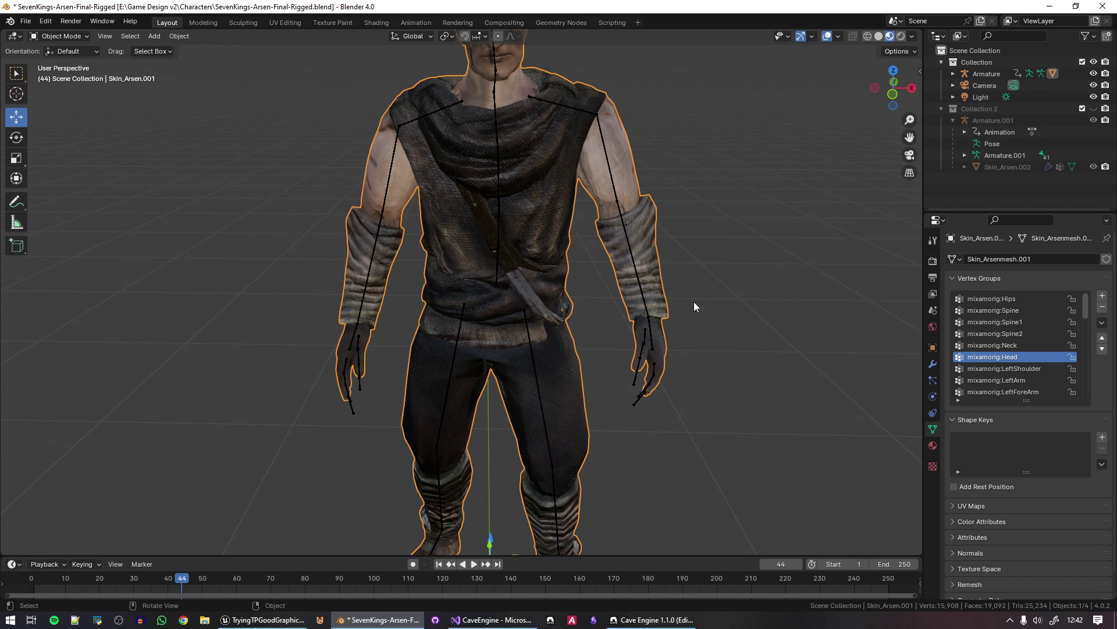
pyautogui.scroll(-2, 516, 256)
pyautogui.moveTo(518, 257); pyautogui.dragTo(570, 253, button='middle')
pyautogui.scroll(3, 552, 219)
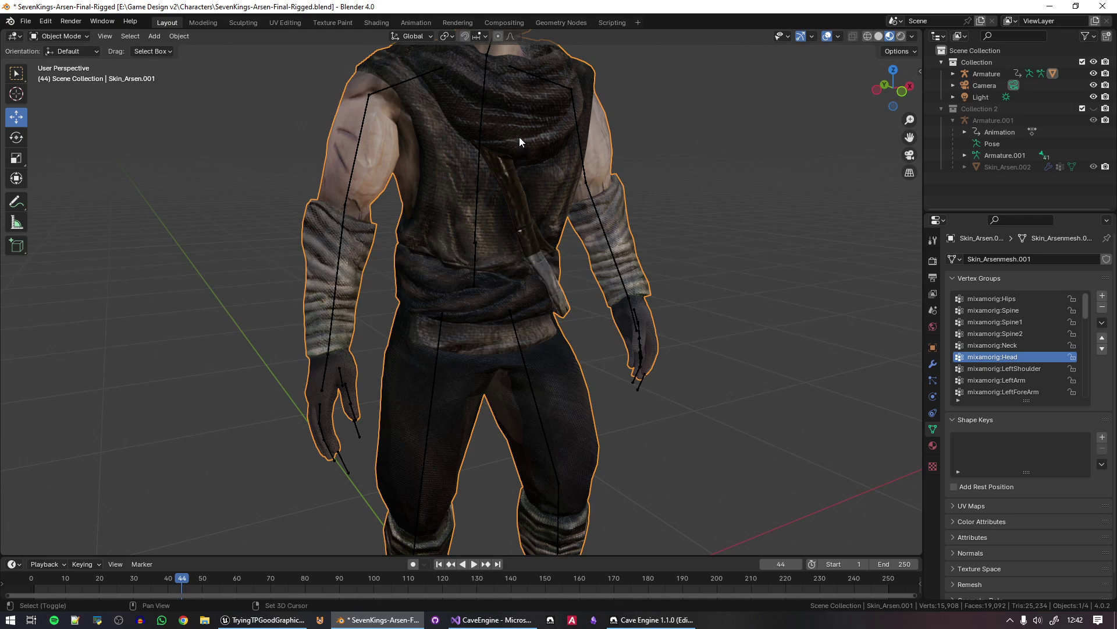
pyautogui.scroll(3, 540, 250)
pyautogui.keyDown('shift'); pyautogui.moveTo(519, 138); pyautogui.dragTo(428, 172, button='middle'); pyautogui.keyUp('shift')
pyautogui.scroll(3, 470, 247)
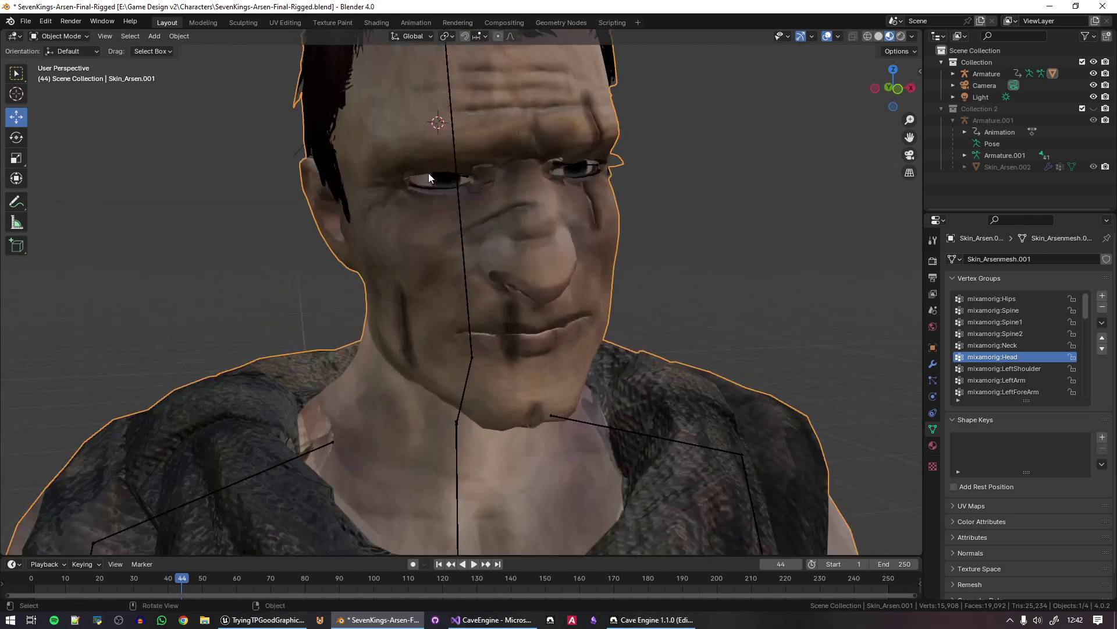
pyautogui.scroll(-6, 596, 369)
pyautogui.scroll(8, 594, 323)
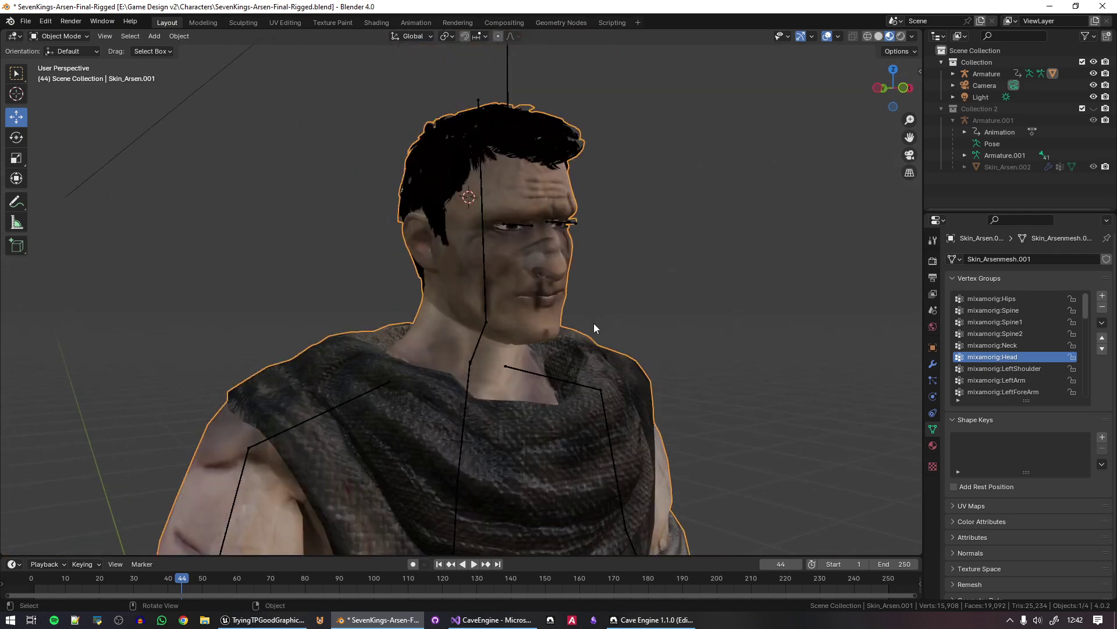
pyautogui.scroll(4, 512, 383)
pyautogui.moveTo(594, 323); pyautogui.dragTo(642, 315, button='middle')
pyautogui.scroll(3, 491, 362)
pyautogui.scroll(-15, 611, 320)
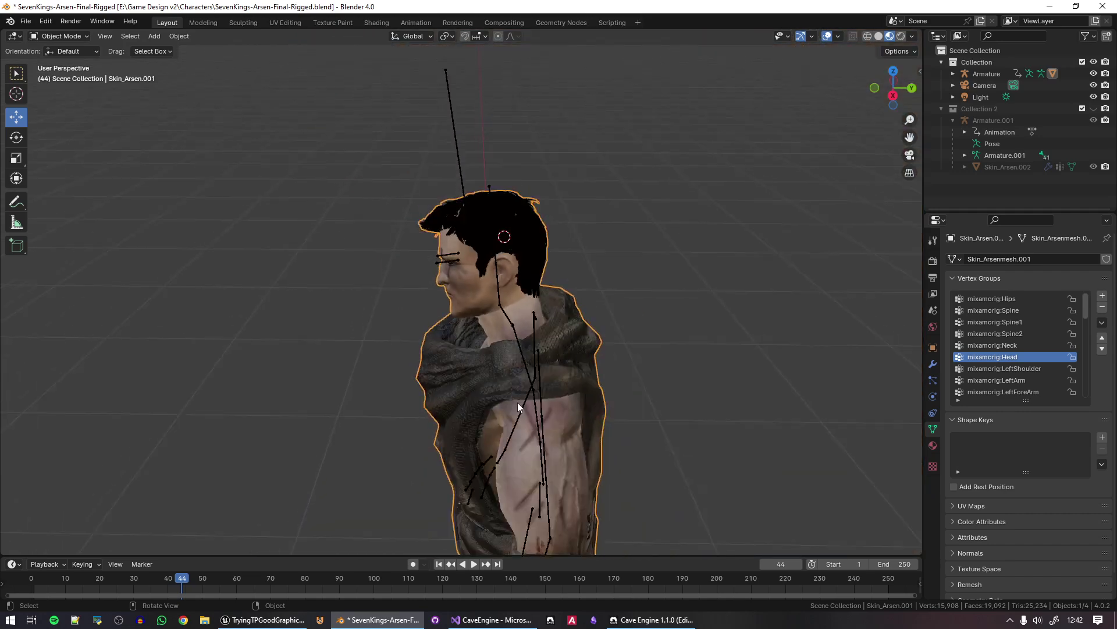
pyautogui.moveTo(518, 402); pyautogui.dragTo(704, 261, button='middle')
pyautogui.scroll(-2, 701, 267)
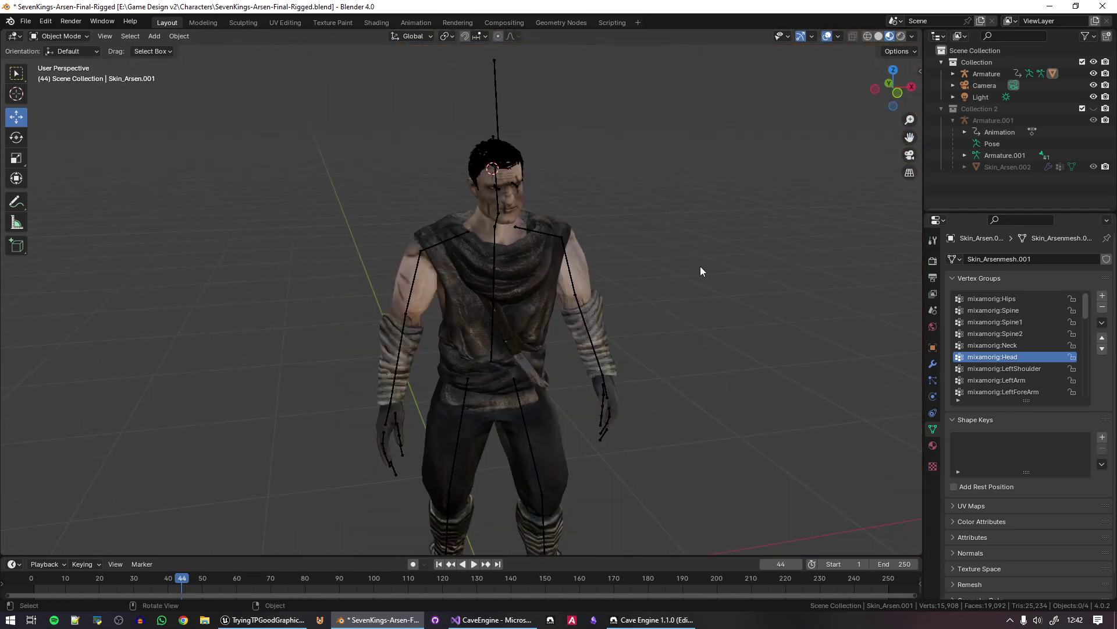
# Switch to Cave Engine and open the front-facing character's Arsen Mixamo Wip template for editing
pyautogui.hotkey('alt', 'Tab')
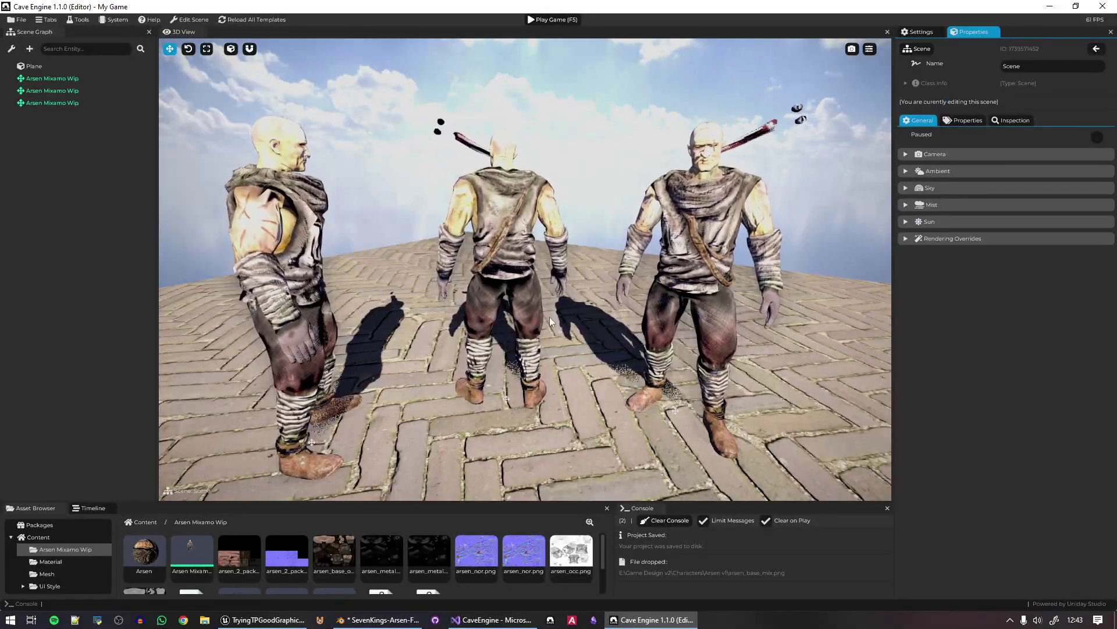
pyautogui.click(728, 200)
pyautogui.doubleClick(80, 94)
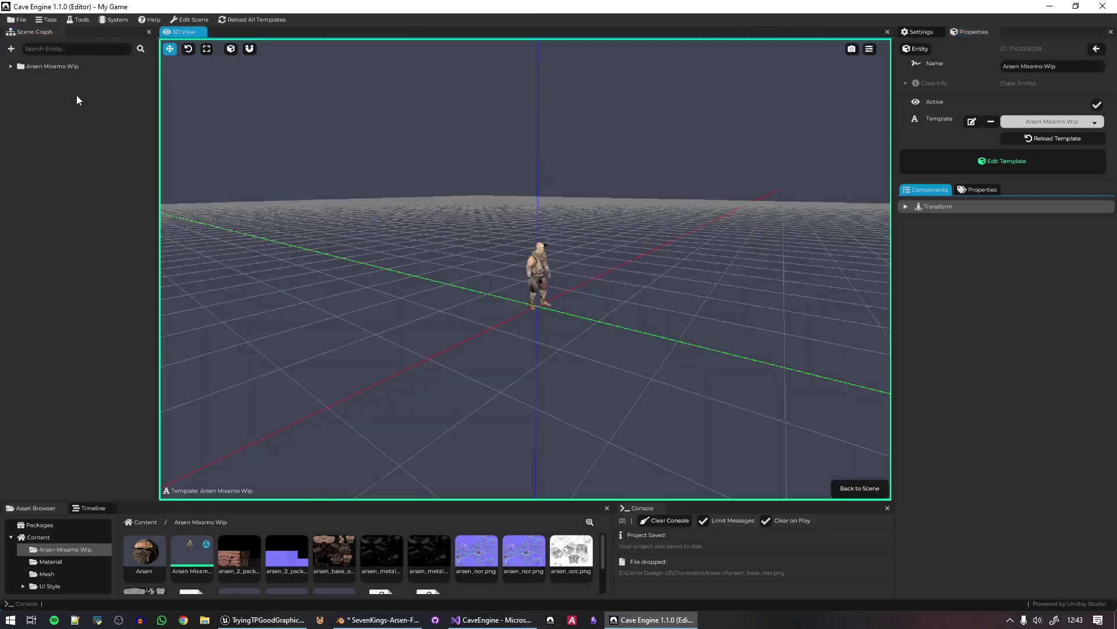
# Find the template's Skin entity and examine the character up close from the front
pyautogui.click(540, 275)
pyautogui.scroll(5, 603, 267)
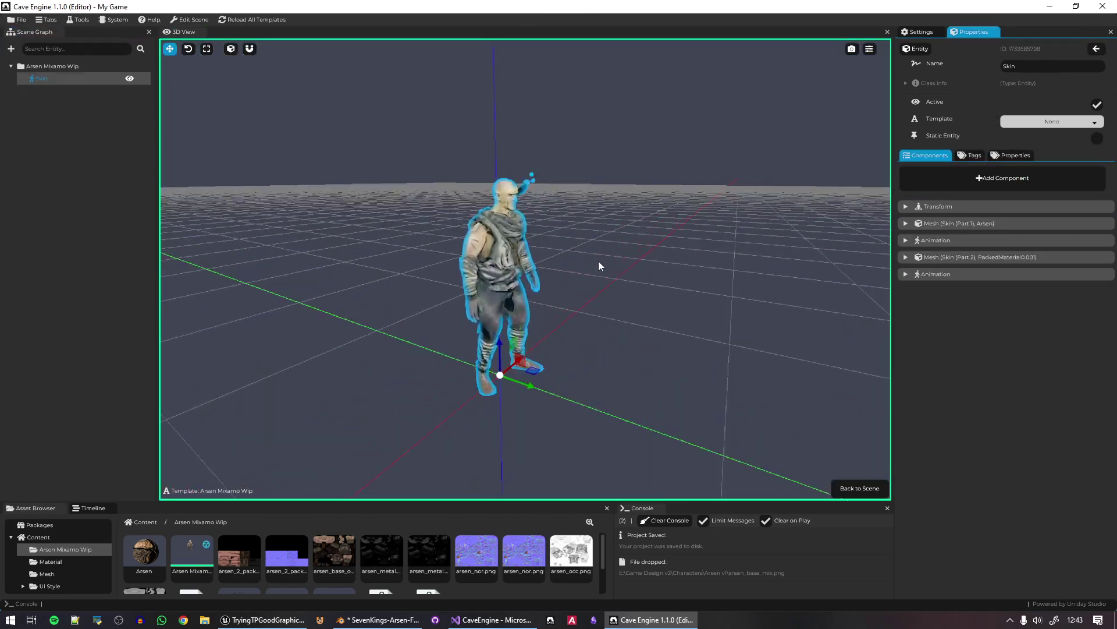
pyautogui.click(598, 261)
pyautogui.moveTo(592, 253); pyautogui.dragTo(538, 241, button='right')
pyautogui.press('w')
pyautogui.press('s')
pyautogui.press('d')
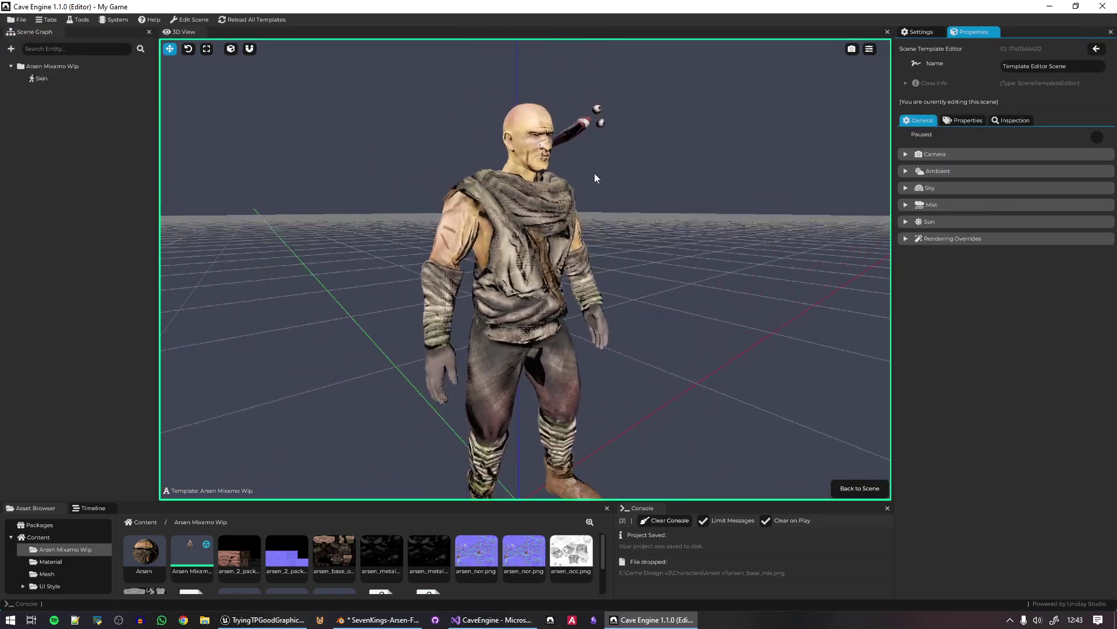
# Inspect the Skin entity's Part 1 and Part 2 mesh components and return to the main scene
pyautogui.click(538, 242)
pyautogui.click(538, 241)
pyautogui.moveTo(945, 276)
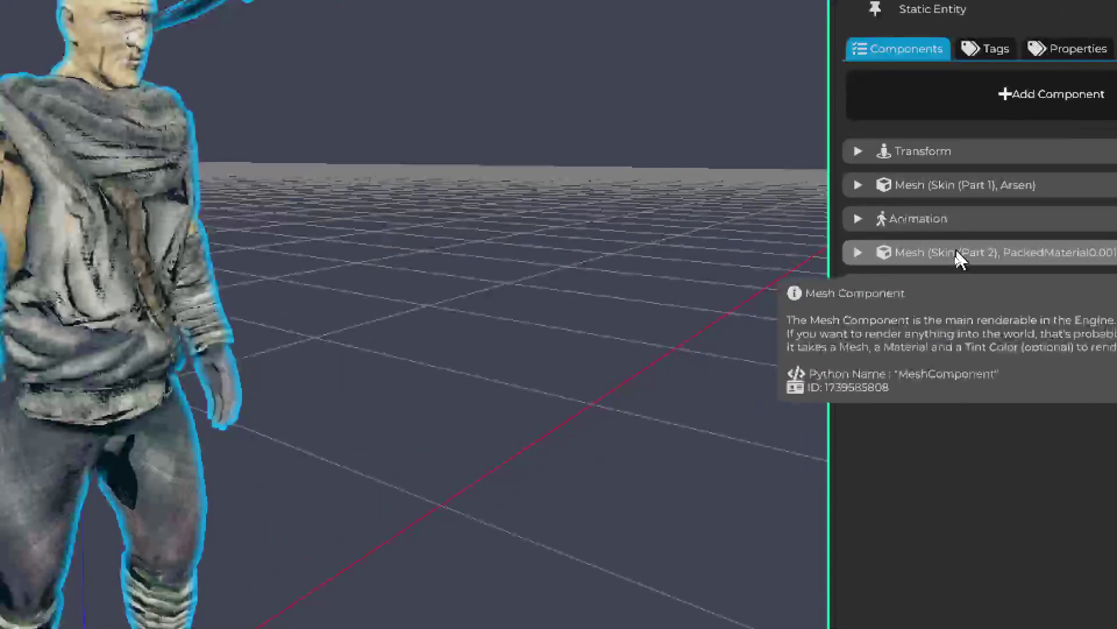
pyautogui.click(959, 253)
pyautogui.click(1007, 185)
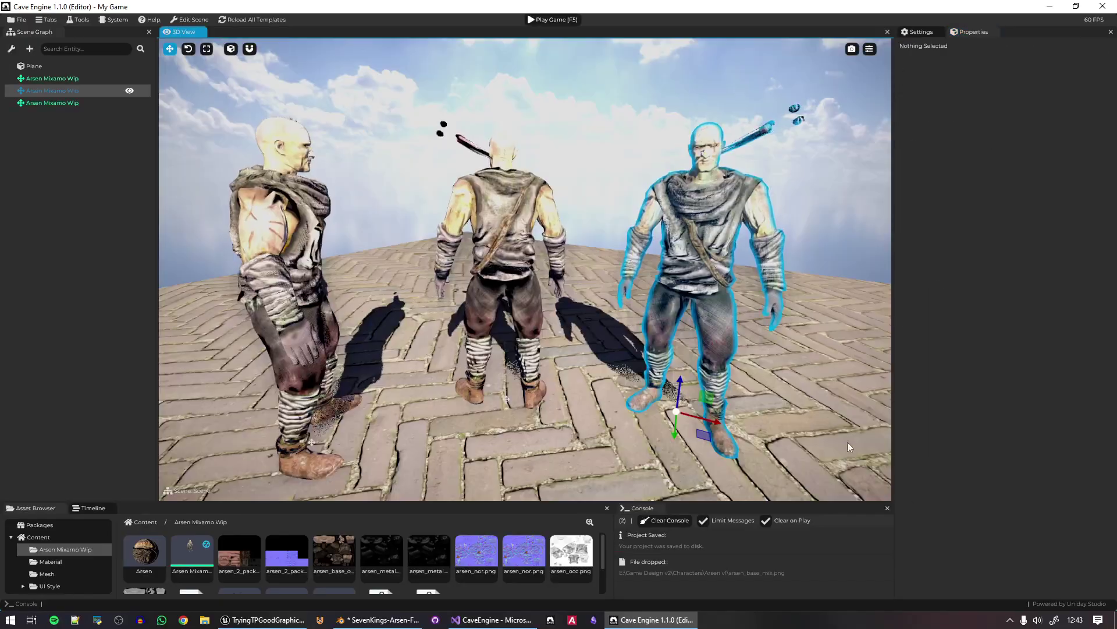
# Clear the selection and switch to Blender to examine the rigged Arsen character from the front
pyautogui.click(841, 214)
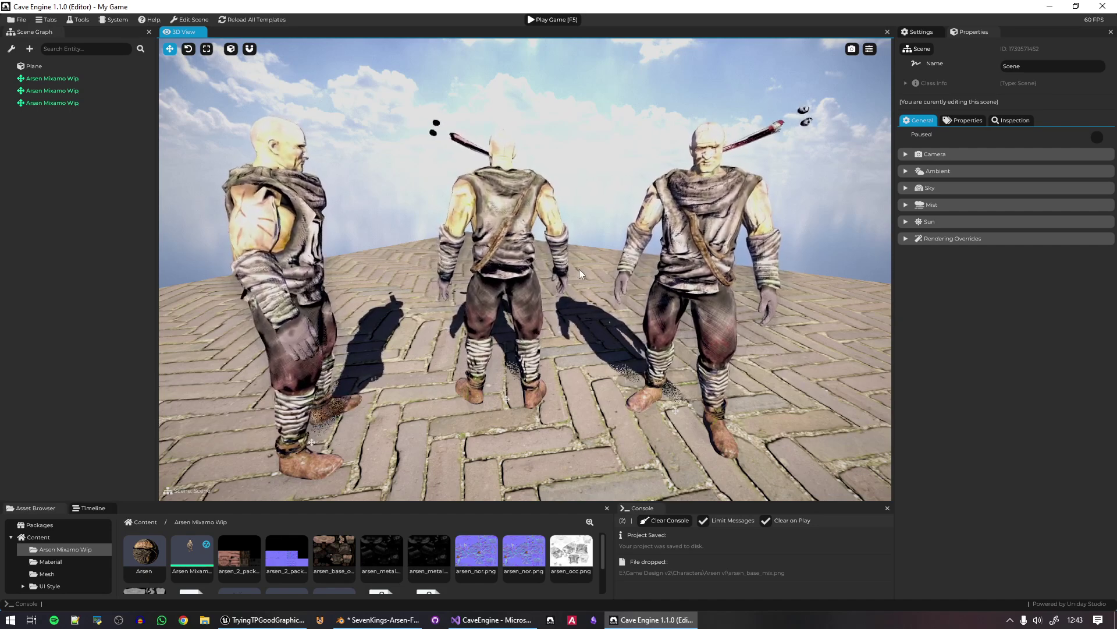
pyautogui.click(379, 619)
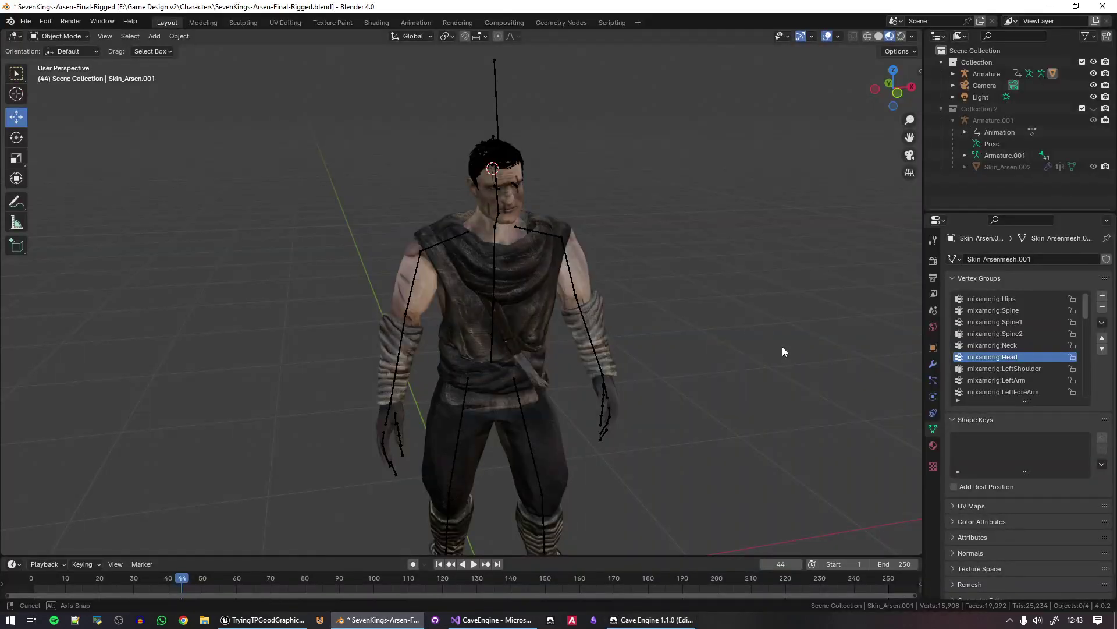
pyautogui.moveTo(782, 350); pyautogui.dragTo(784, 355, button='middle')
pyautogui.moveTo(473, 143); pyautogui.dragTo(636, 205, button='middle')
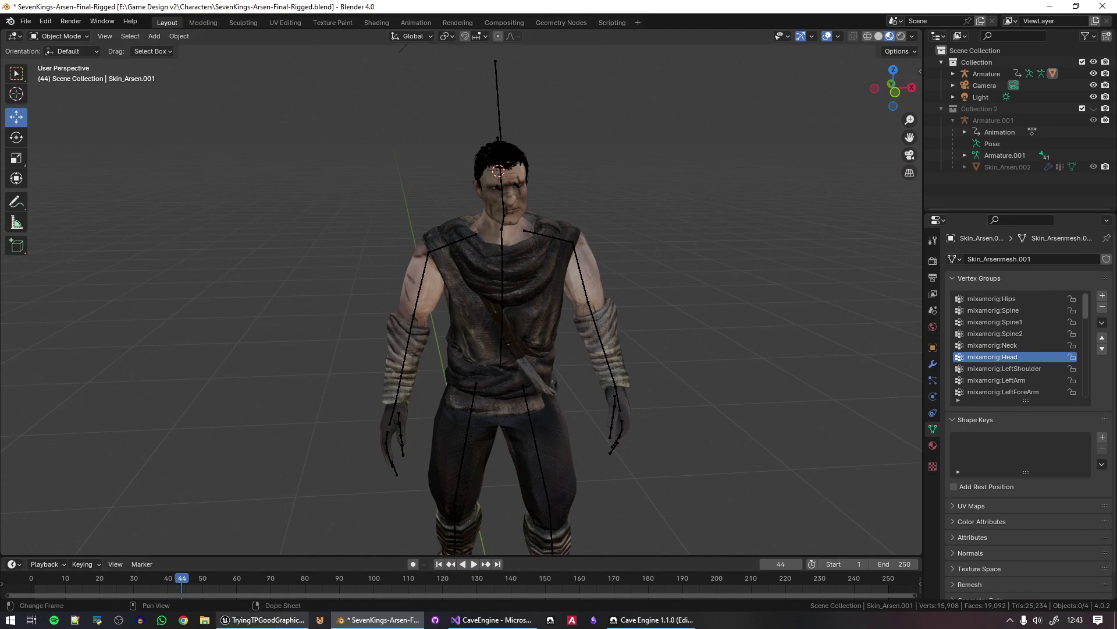
# Switch to Unreal Editor and compare its three Arsen characters with the ones in Cave Engine
pyautogui.click(278, 623)
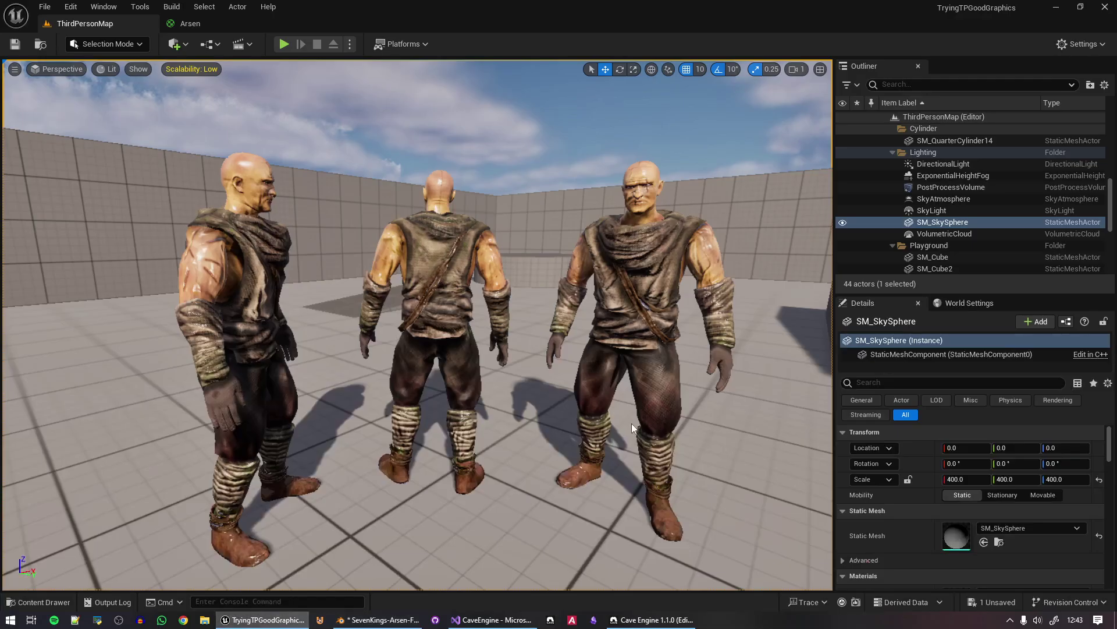
pyautogui.moveTo(591, 245); pyautogui.dragTo(605, 250, button='right')
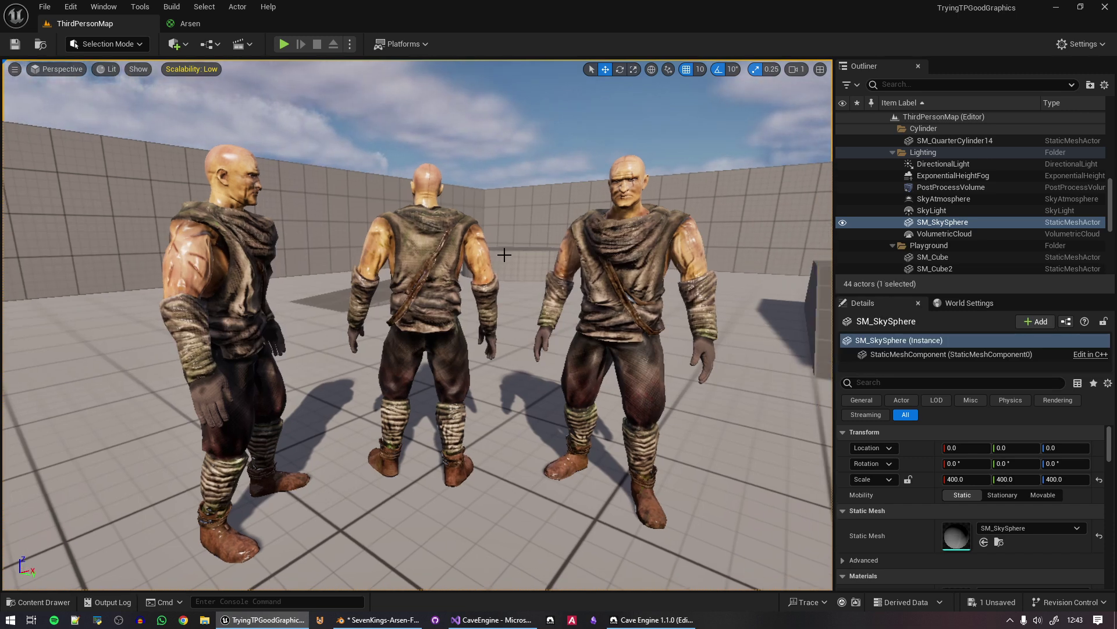
pyautogui.moveTo(504, 255); pyautogui.dragTo(492, 250, button='right')
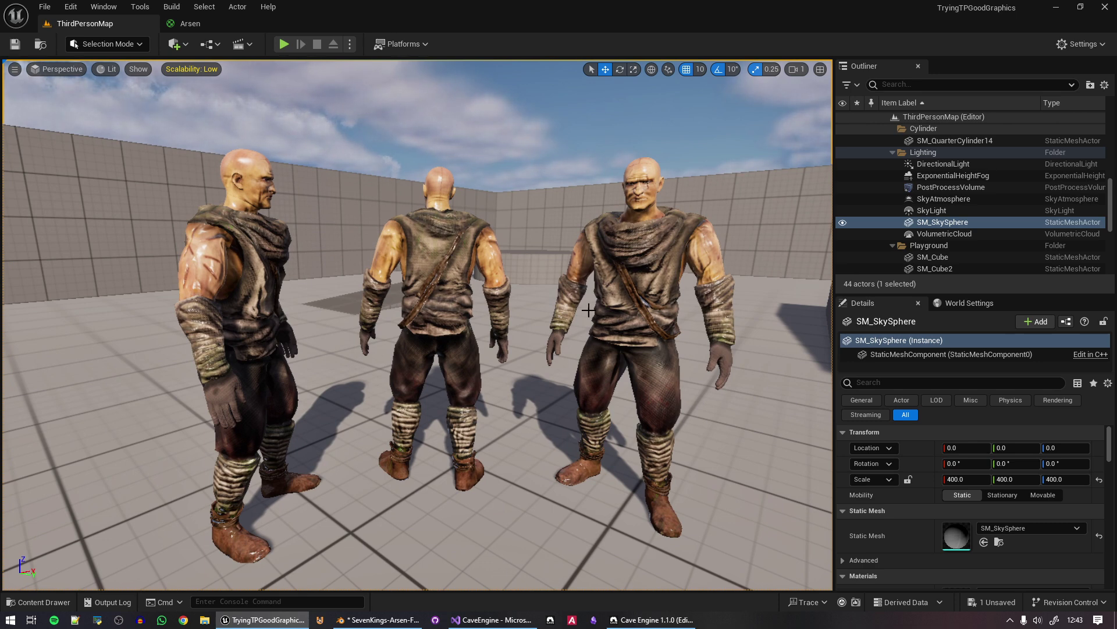
pyautogui.moveTo(417, 324); pyautogui.dragTo(442, 335, button='right')
pyautogui.press('w')
pyautogui.press('s')
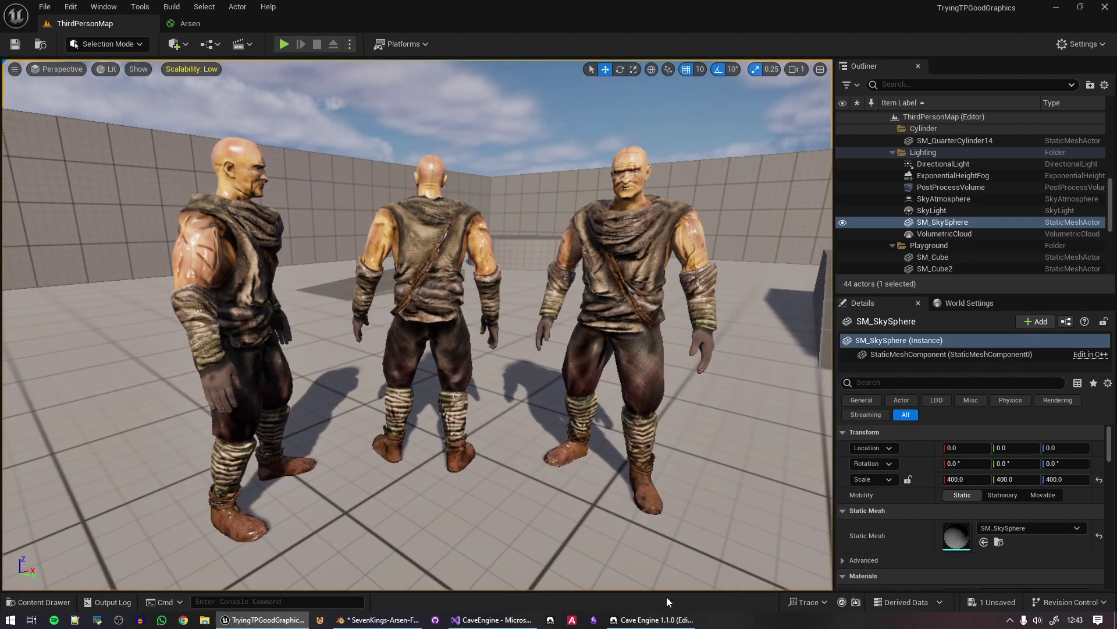
pyautogui.click(652, 620)
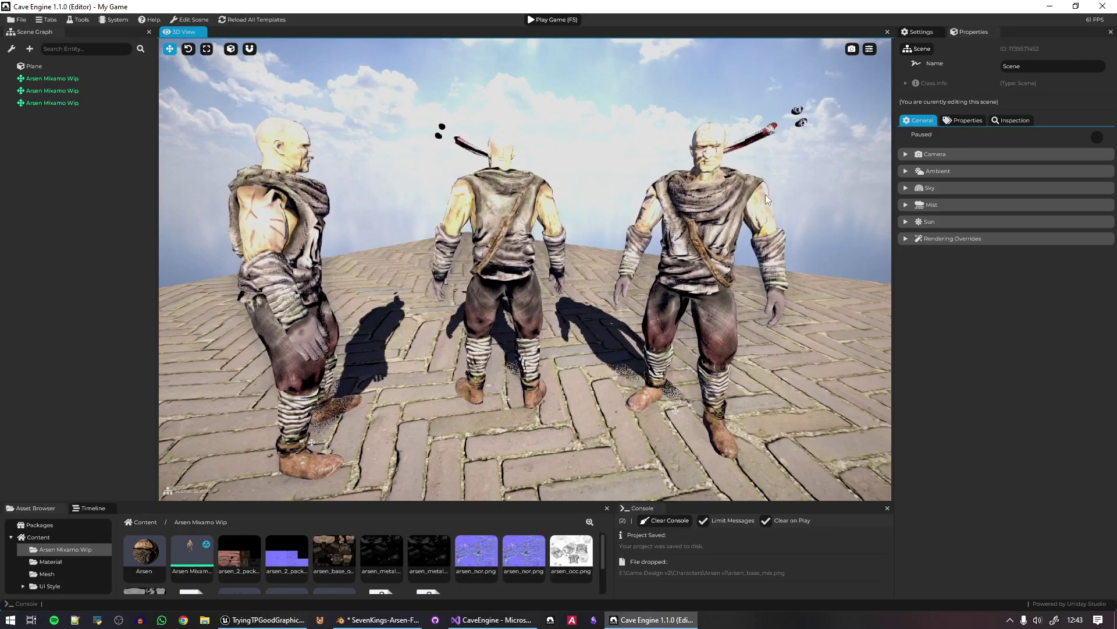
pyautogui.click(297, 622)
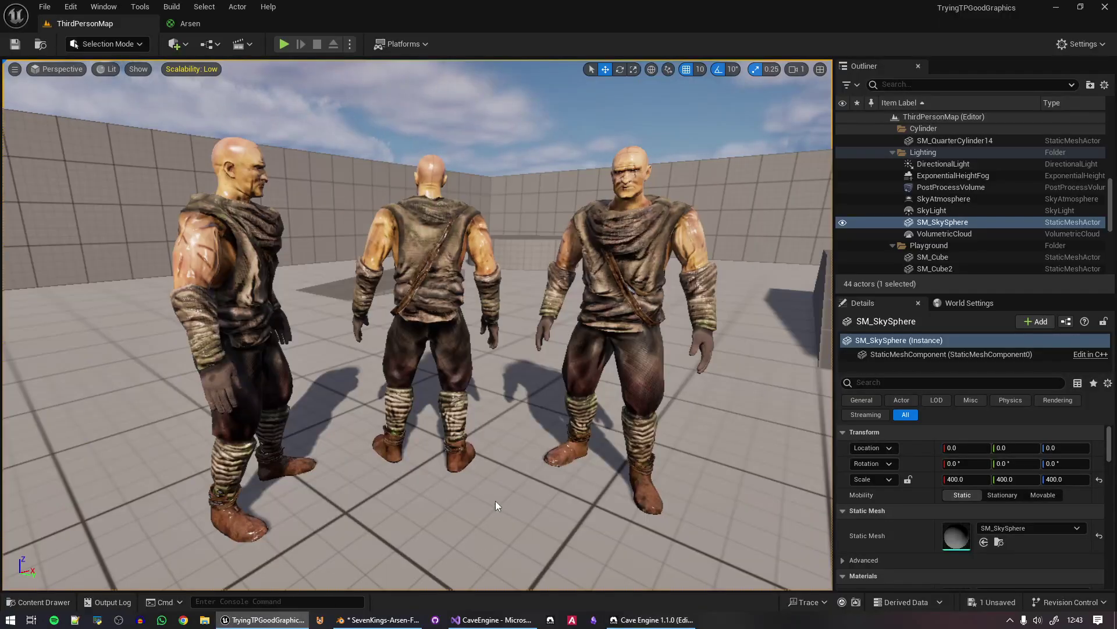
# Locate the arsen_base_mix texture in the Arsen content folder and open the Arsen material graph for inspection
pyautogui.hotkey('ctrl', 'space')
pyautogui.click(581, 459)
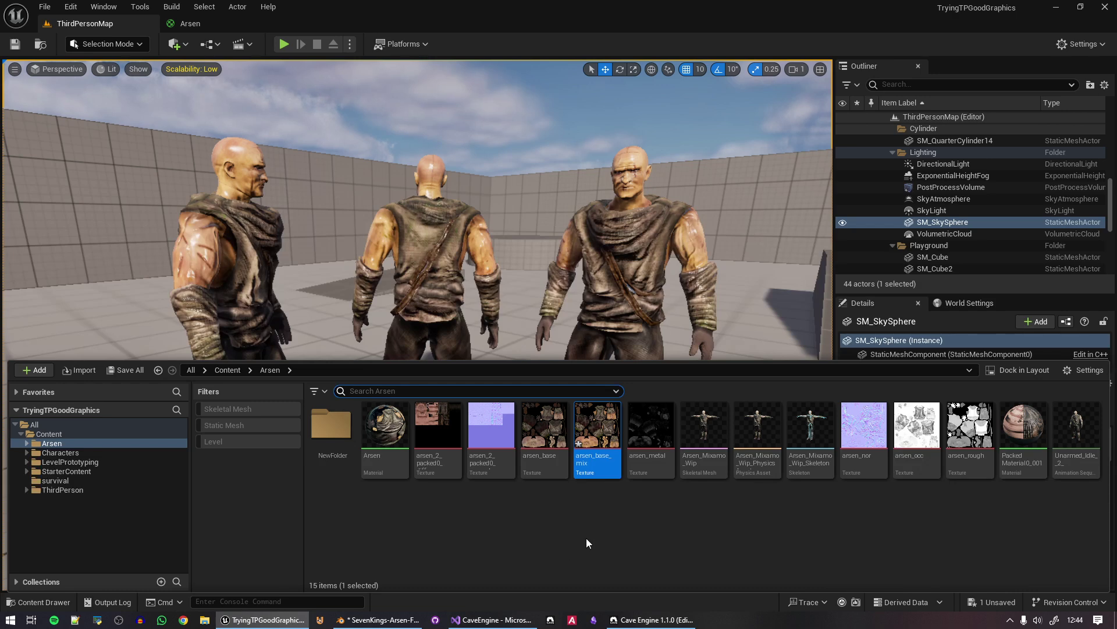
pyautogui.click(205, 23)
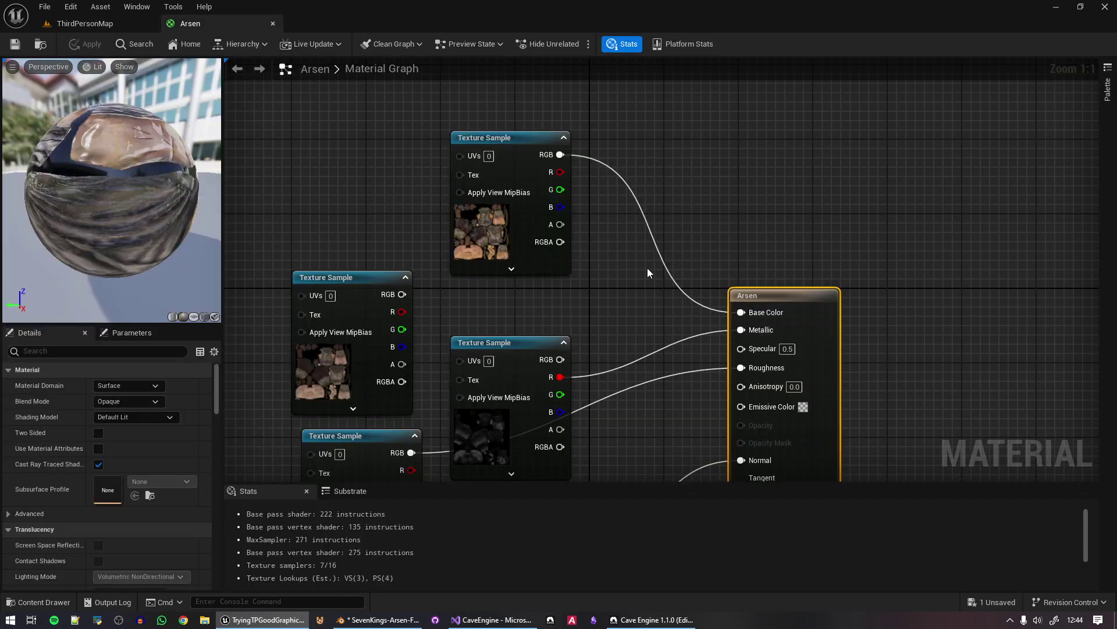
pyautogui.click(81, 23)
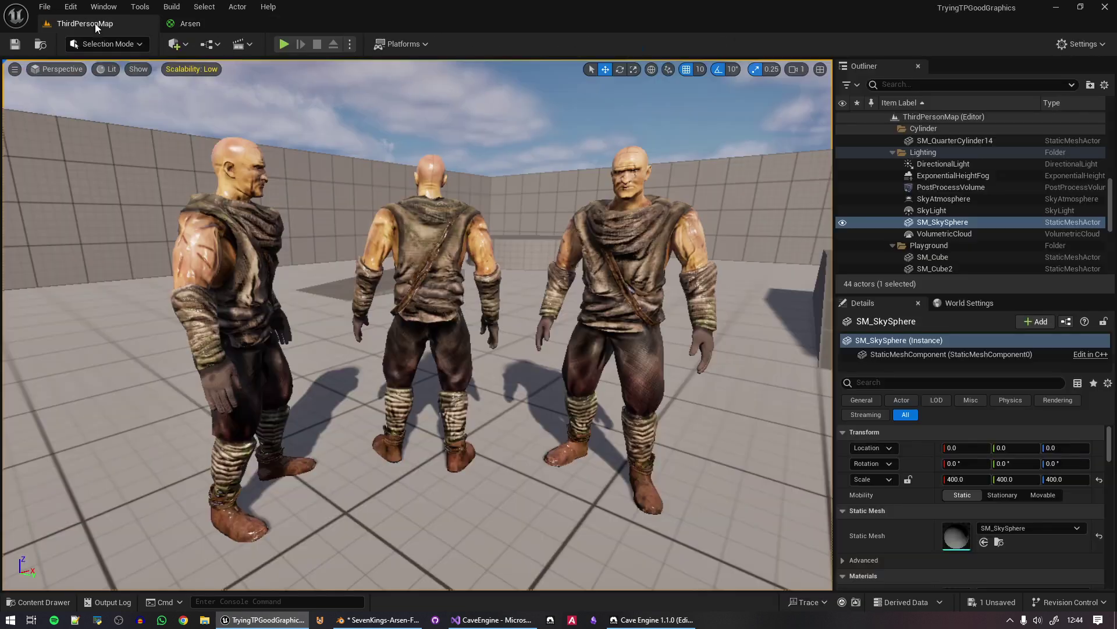
pyautogui.click(247, 24)
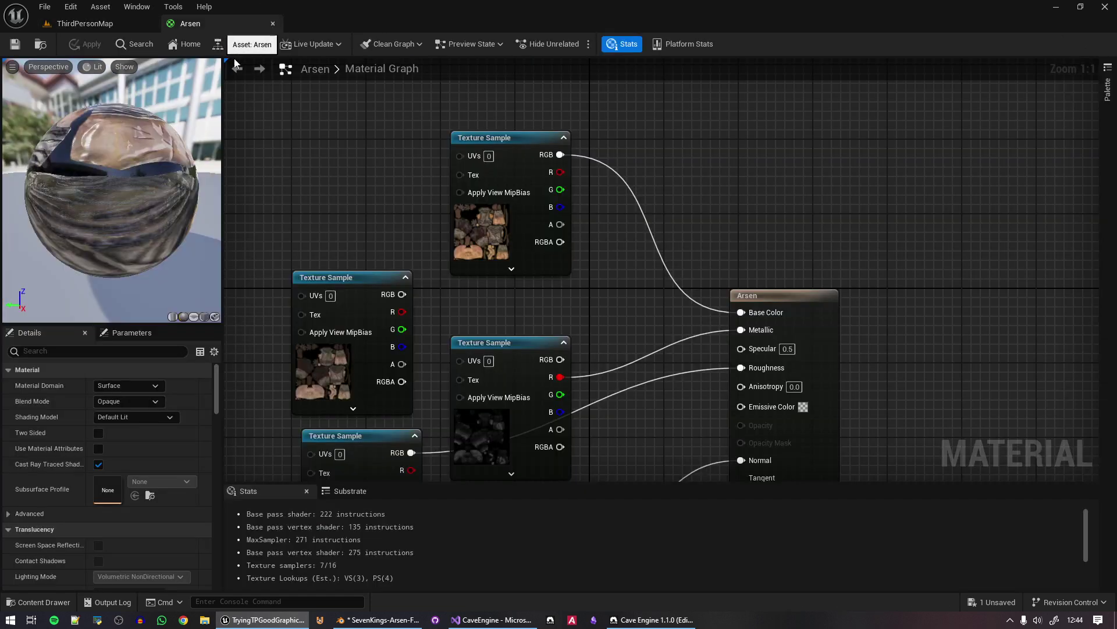
# Connect the unused base texture sample's RGB output to Base Color, apply the material and compare the characters with those in Cave Engine
pyautogui.moveTo(402, 293); pyautogui.dragTo(752, 328)
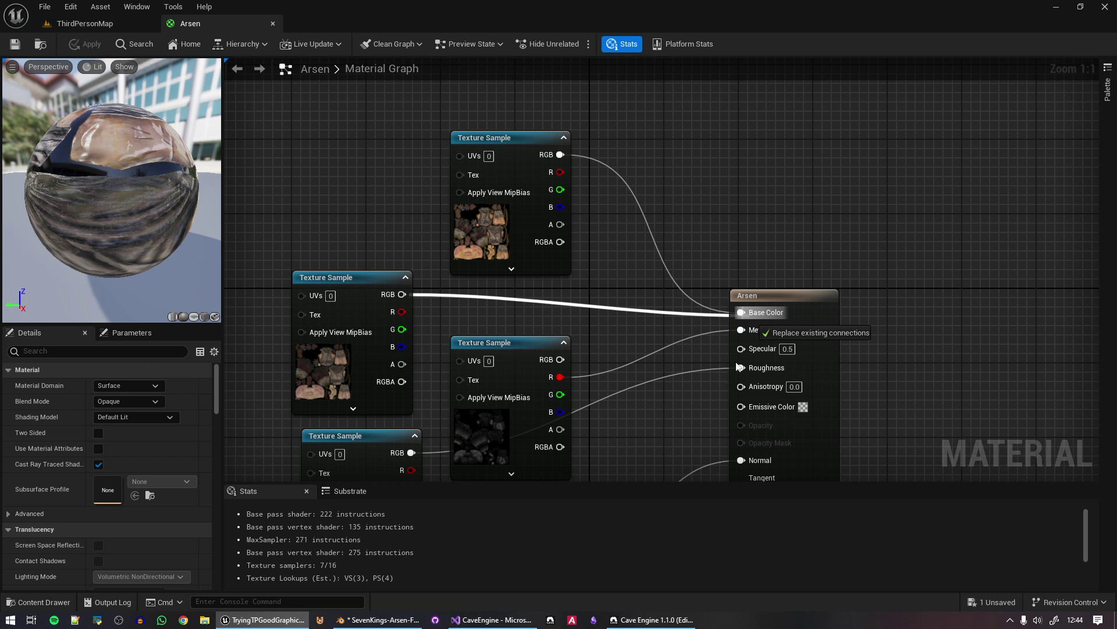
pyautogui.click(784, 299)
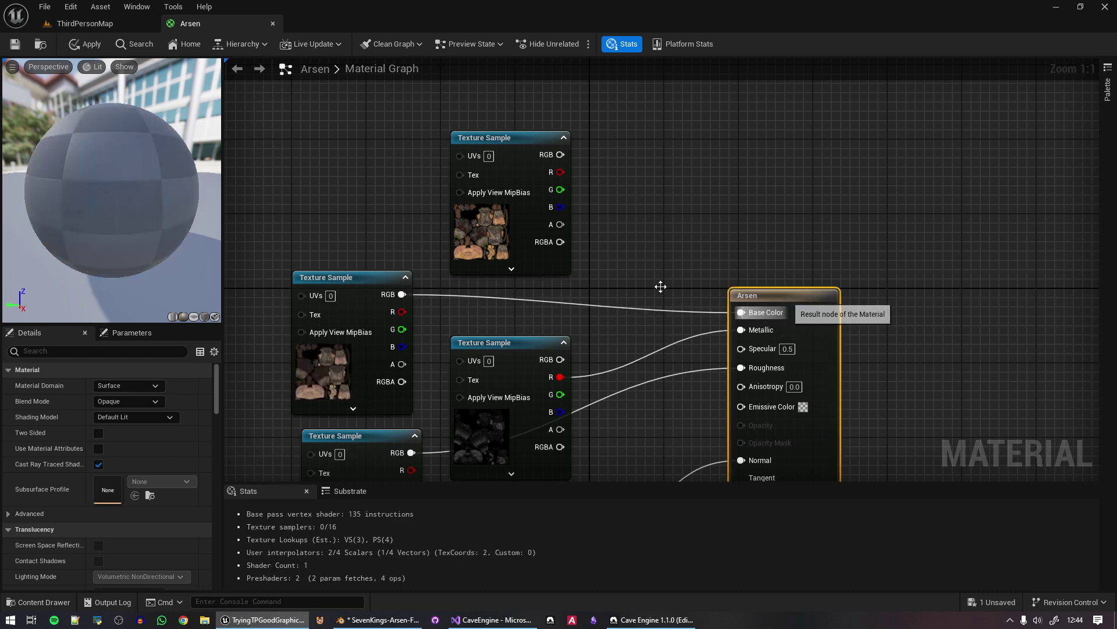
pyautogui.click(87, 25)
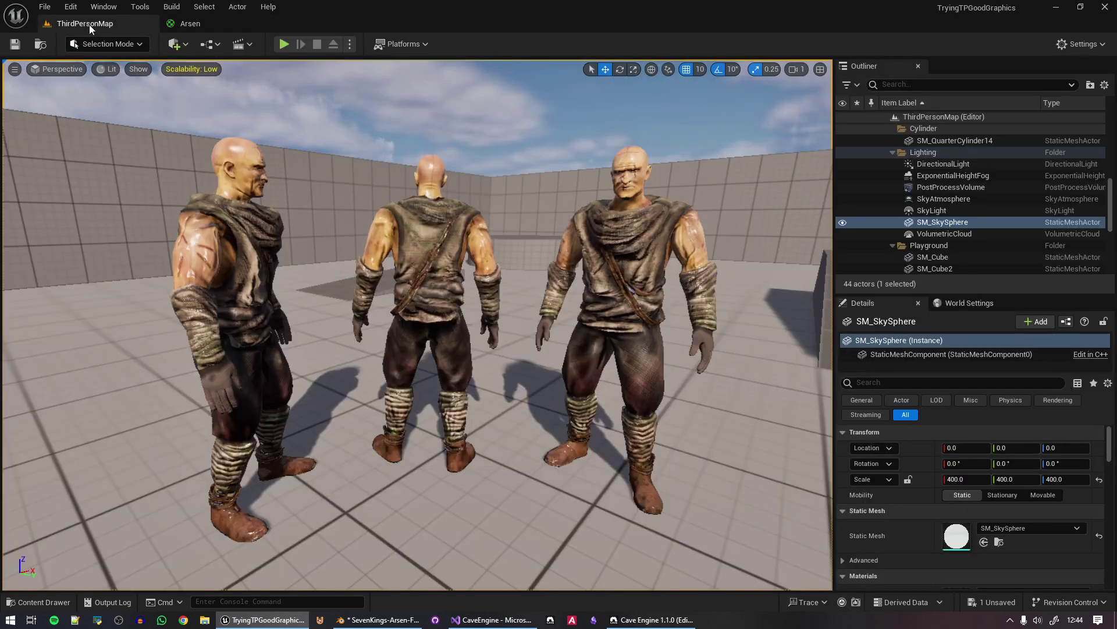
pyautogui.click(206, 23)
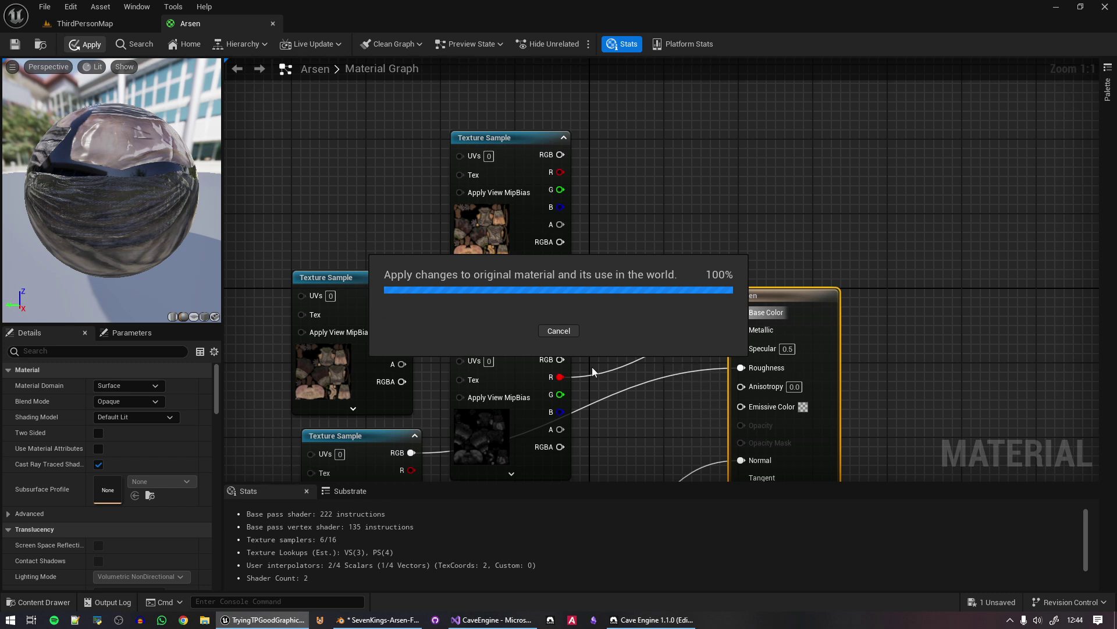
pyautogui.click(82, 25)
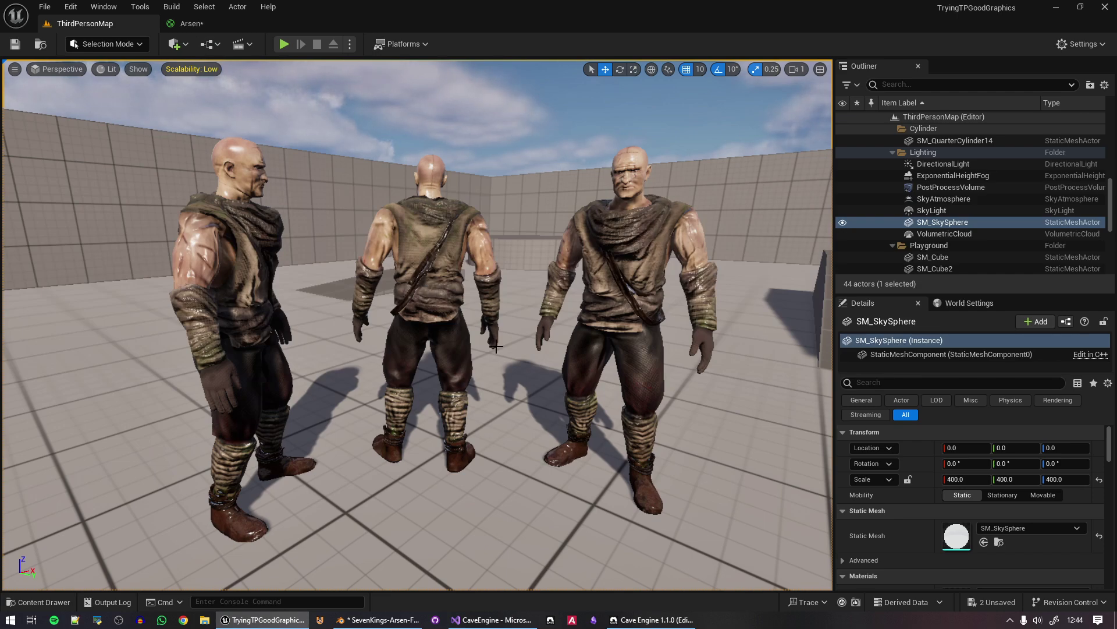
pyautogui.click(659, 625)
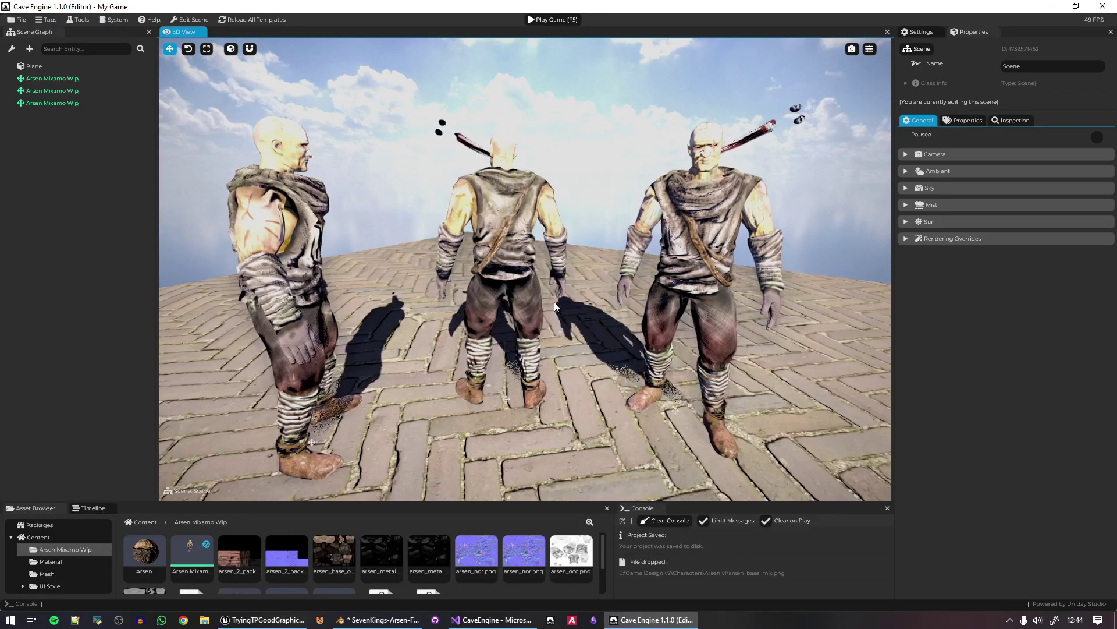
pyautogui.click(282, 619)
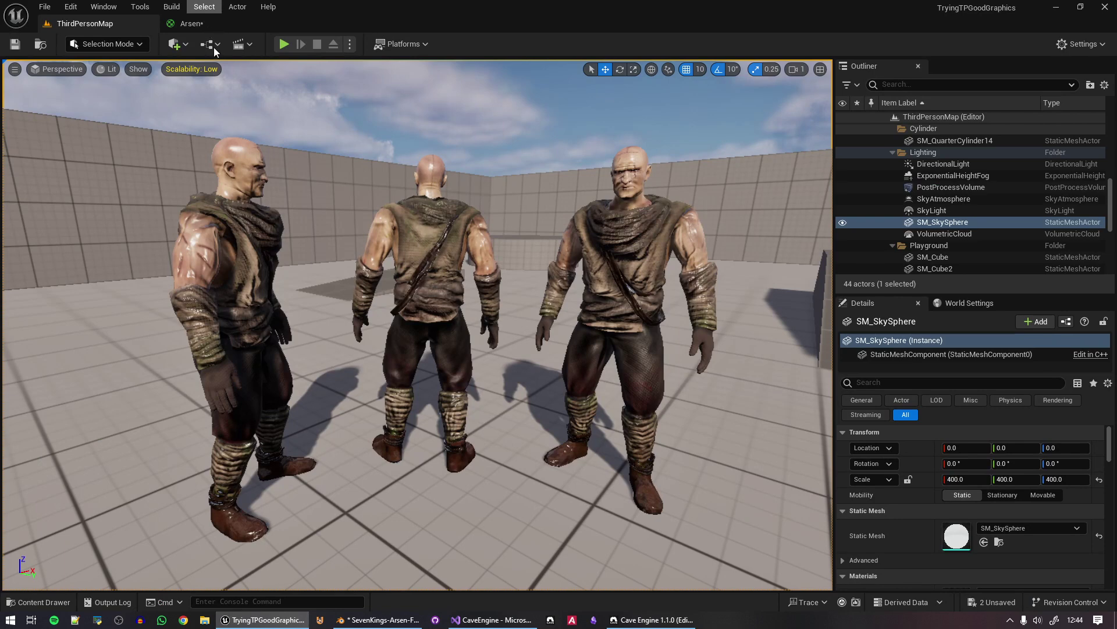
# Reconnect the arsen_base_mix texture sample's RGB output to the Arsen material's Base Color, apply it and return to ThirdPersonMap
pyautogui.click(204, 21)
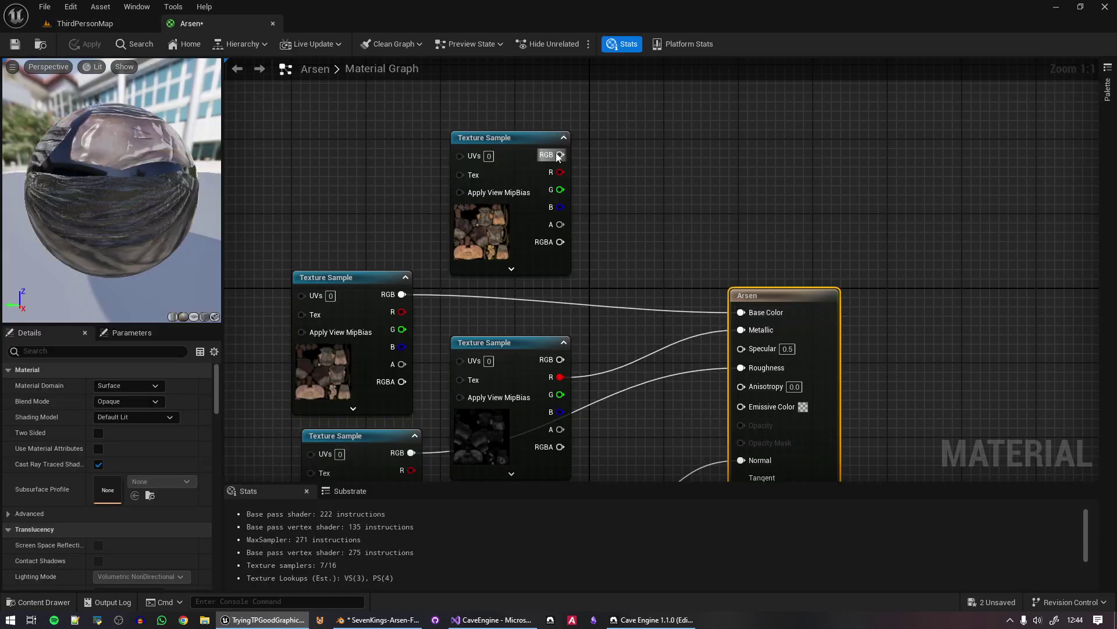
pyautogui.moveTo(560, 155); pyautogui.dragTo(757, 313)
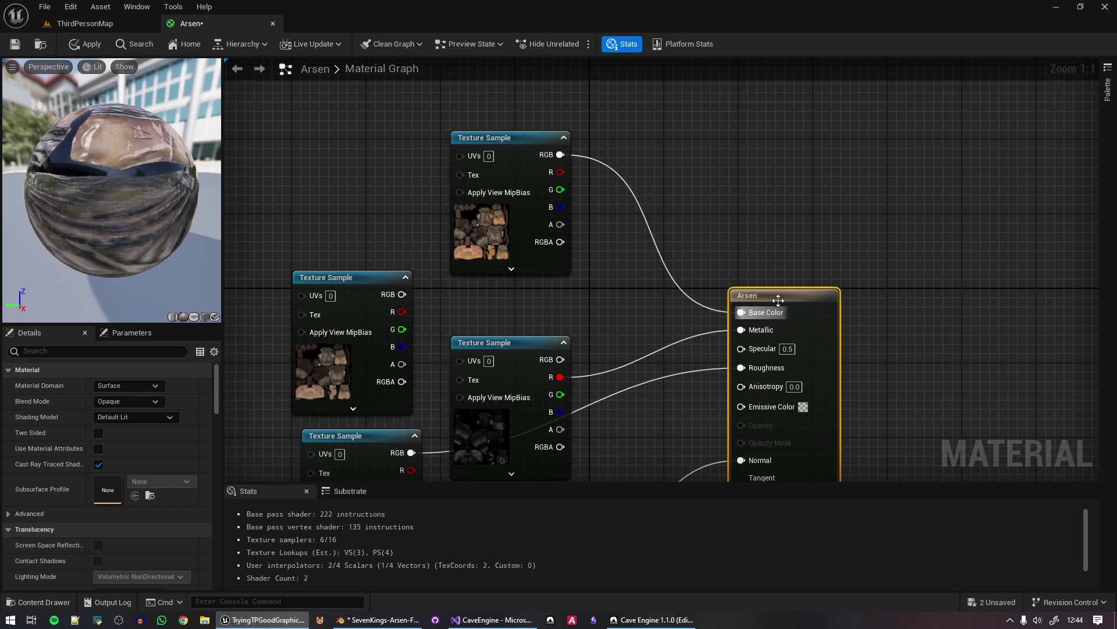
pyautogui.click(534, 155)
pyautogui.click(87, 44)
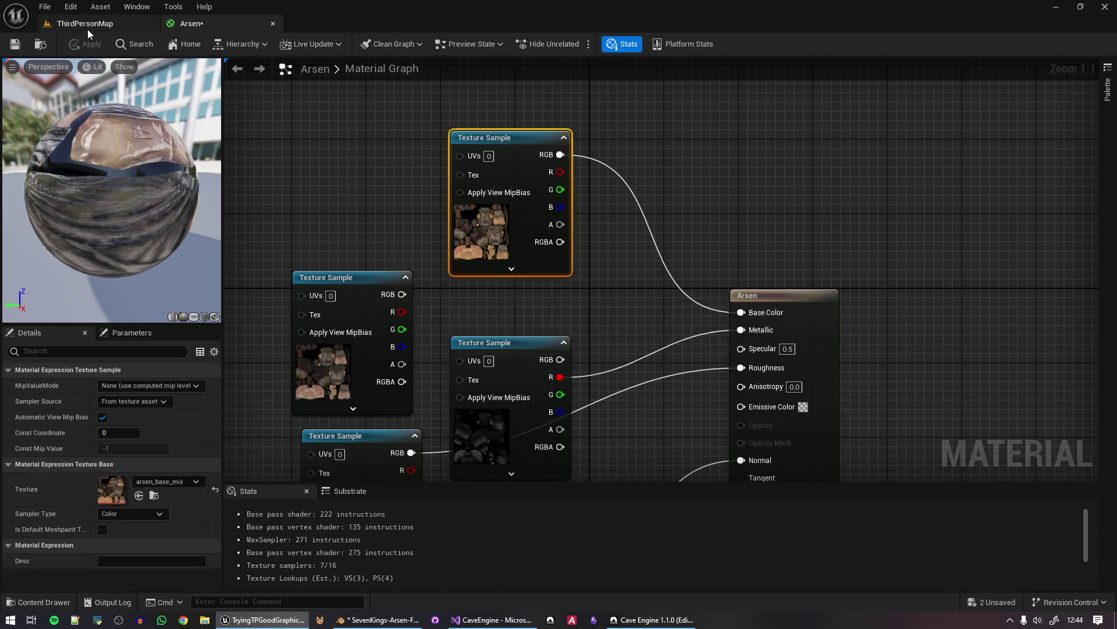
pyautogui.click(87, 28)
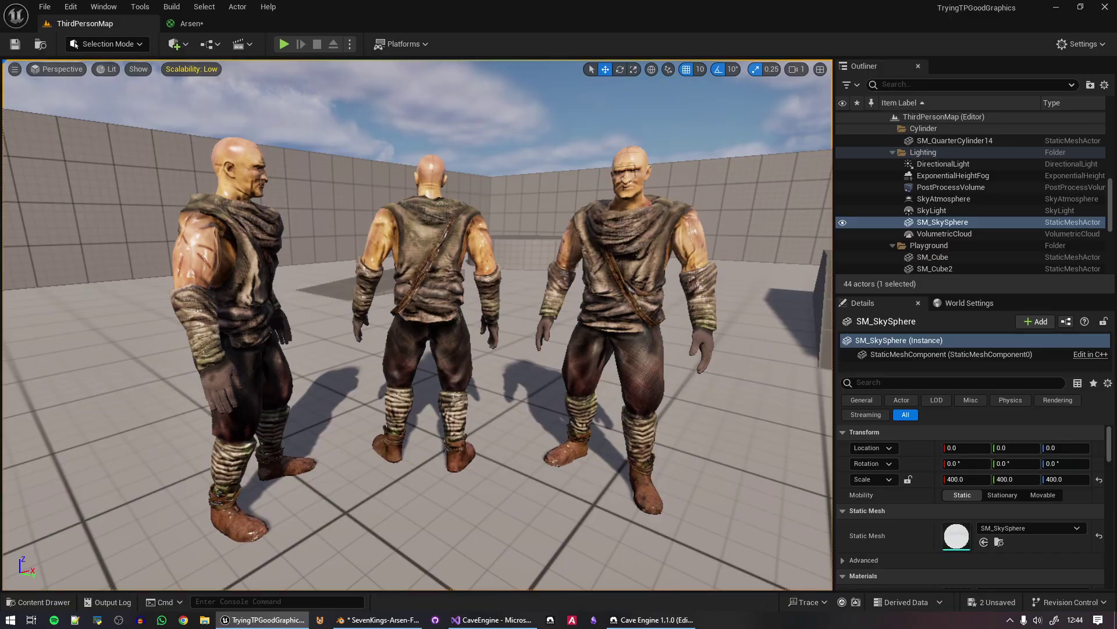
# Switch to Cave Engine and set the scene's Sun intensity to 3.70 and Ambient Intensity to 0.00
pyautogui.click(652, 620)
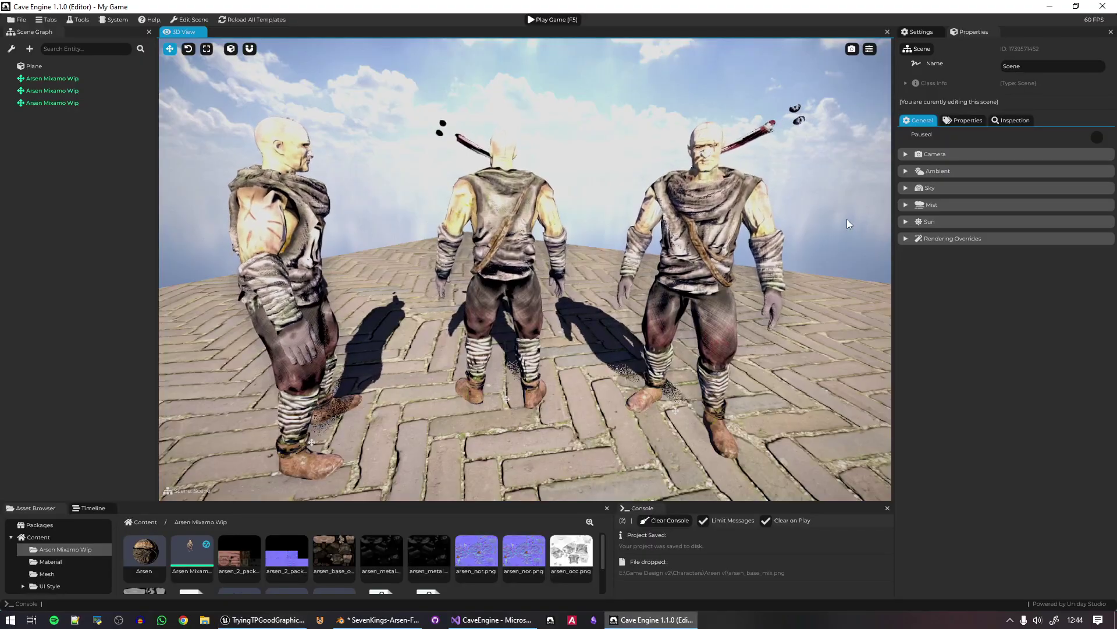
pyautogui.click(938, 221)
pyautogui.moveTo(1048, 254); pyautogui.dragTo(1020, 255)
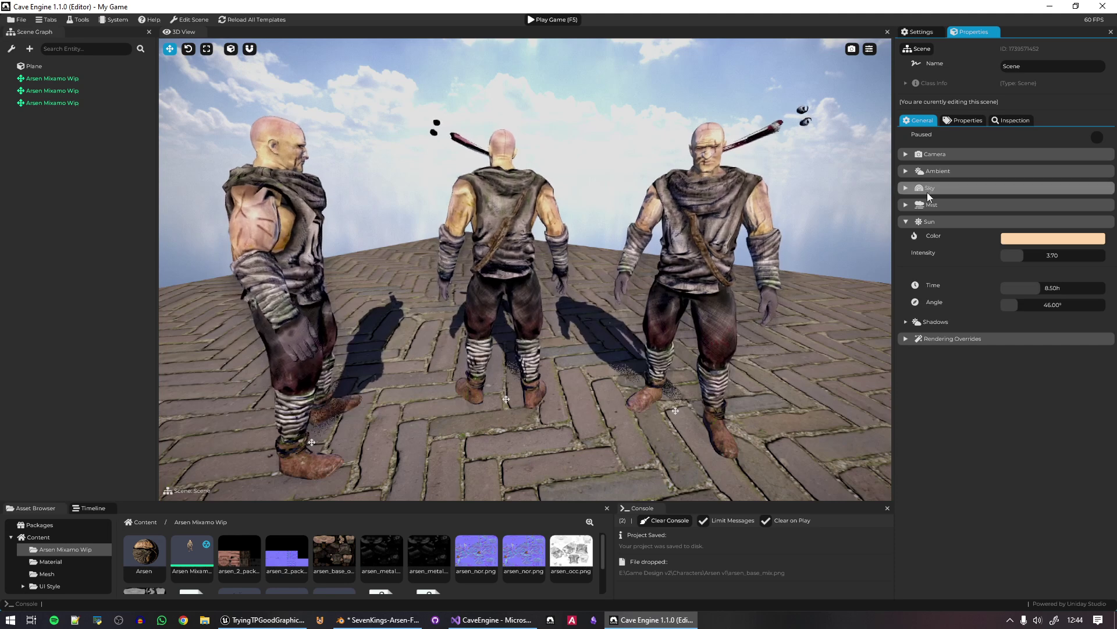
pyautogui.click(931, 171)
pyautogui.moveTo(1042, 221); pyautogui.dragTo(999, 222)
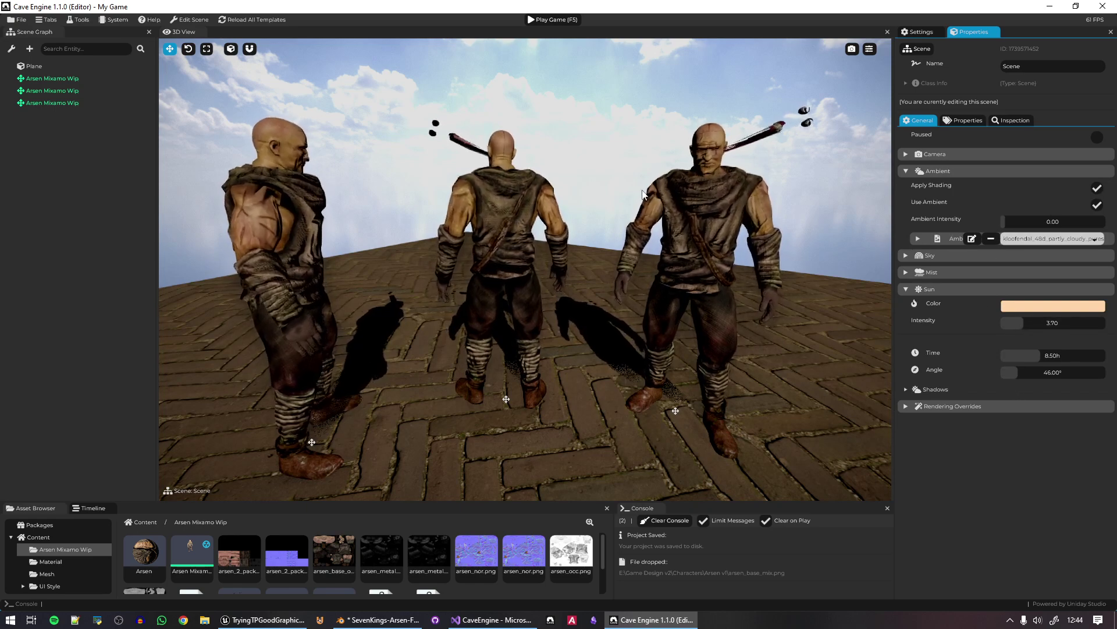
# Set the scene's Sun intensity to 17 and Ambient Intensity to 1.16
pyautogui.moveTo(1016, 322); pyautogui.dragTo(1052, 322)
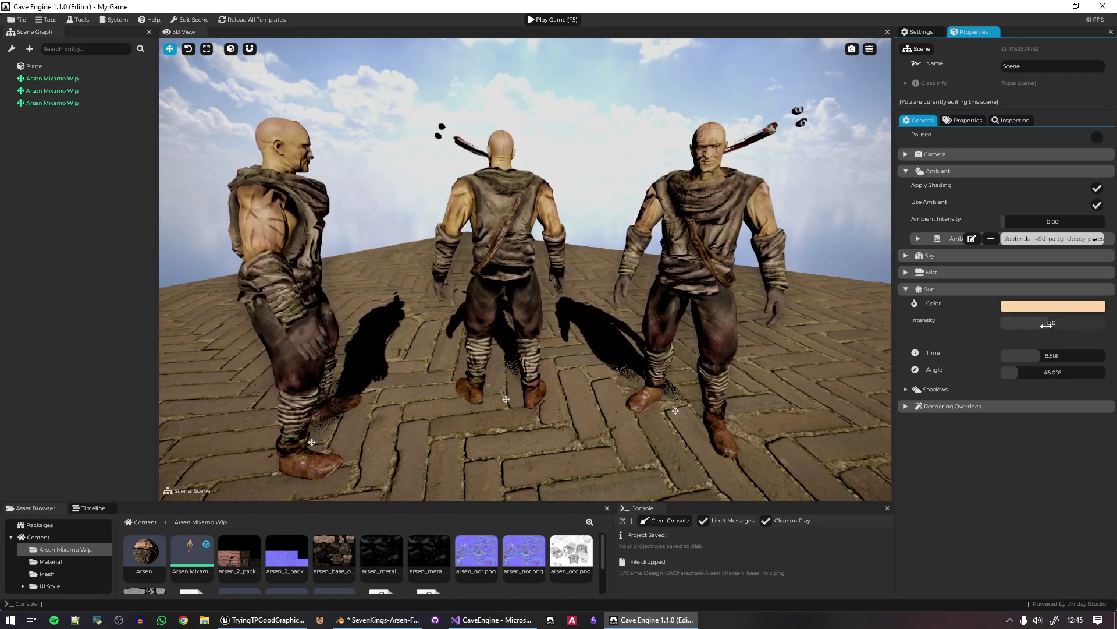
pyautogui.write('17')
pyautogui.press('Return')
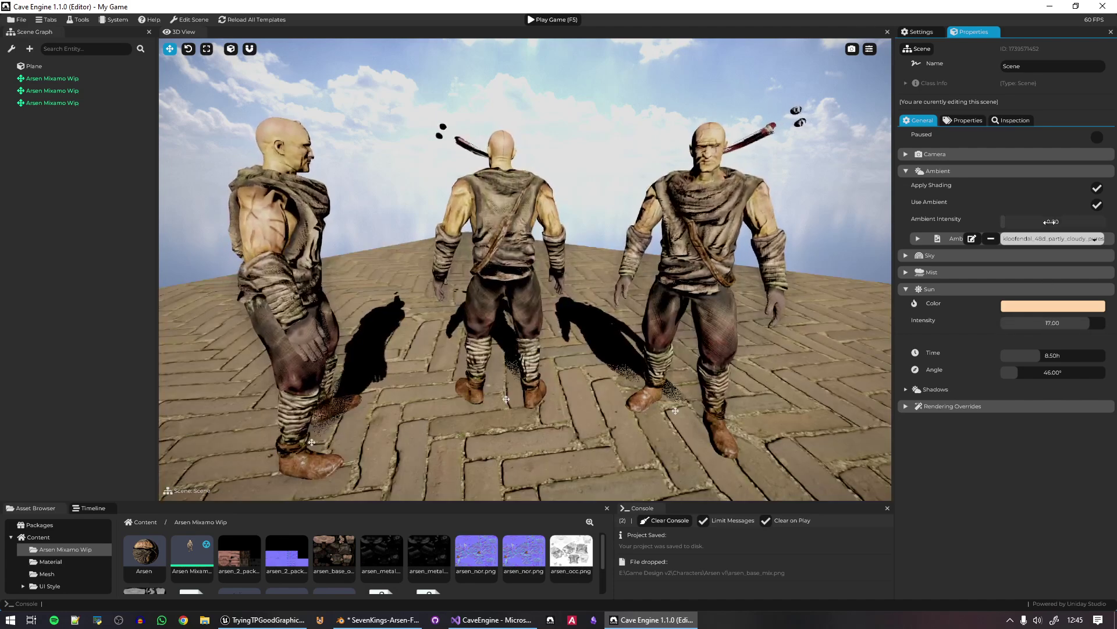
pyautogui.moveTo(1051, 222); pyautogui.dragTo(1044, 221)
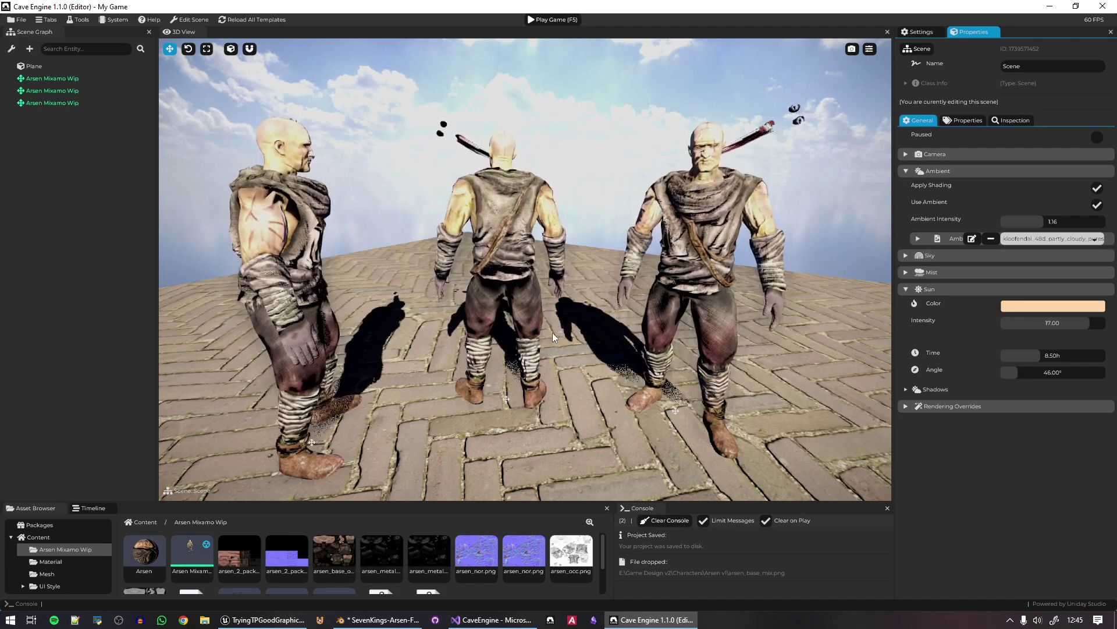
# Compare the lighting on the Unreal Editor characters with the bright areas of the Cave Engine characters
pyautogui.click(263, 619)
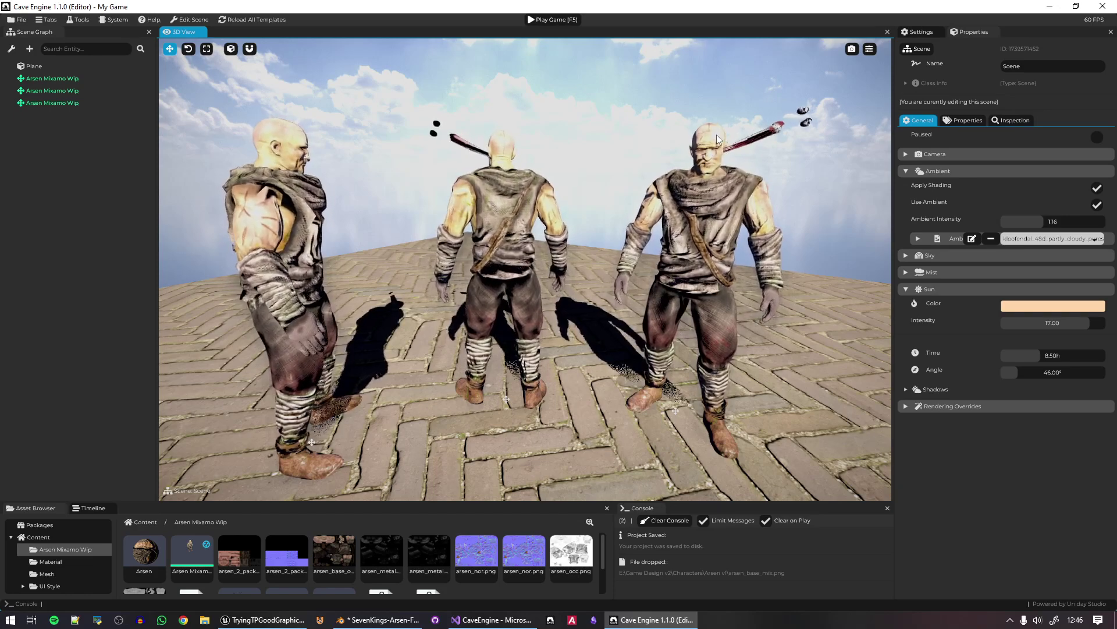
pyautogui.press('F5')
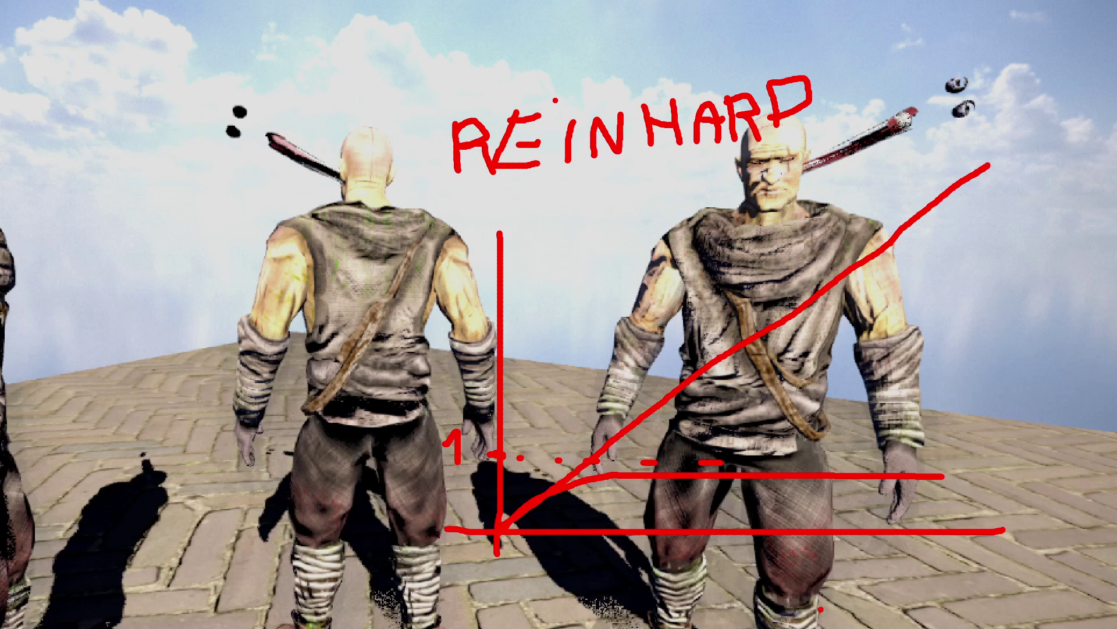
pyautogui.press('Escape')
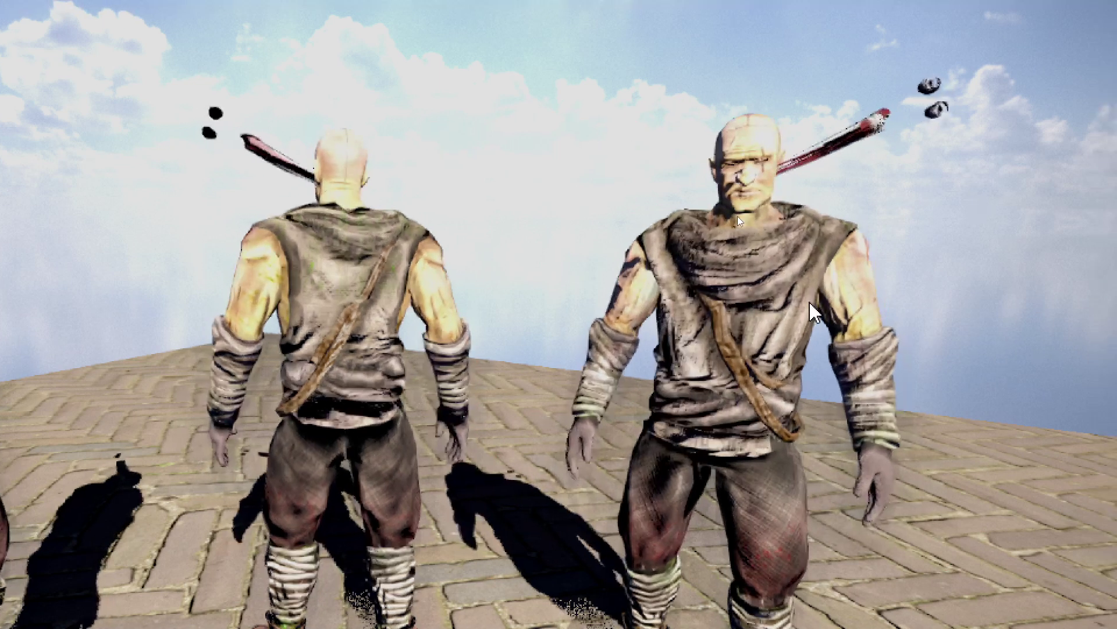
pyautogui.press('Escape')
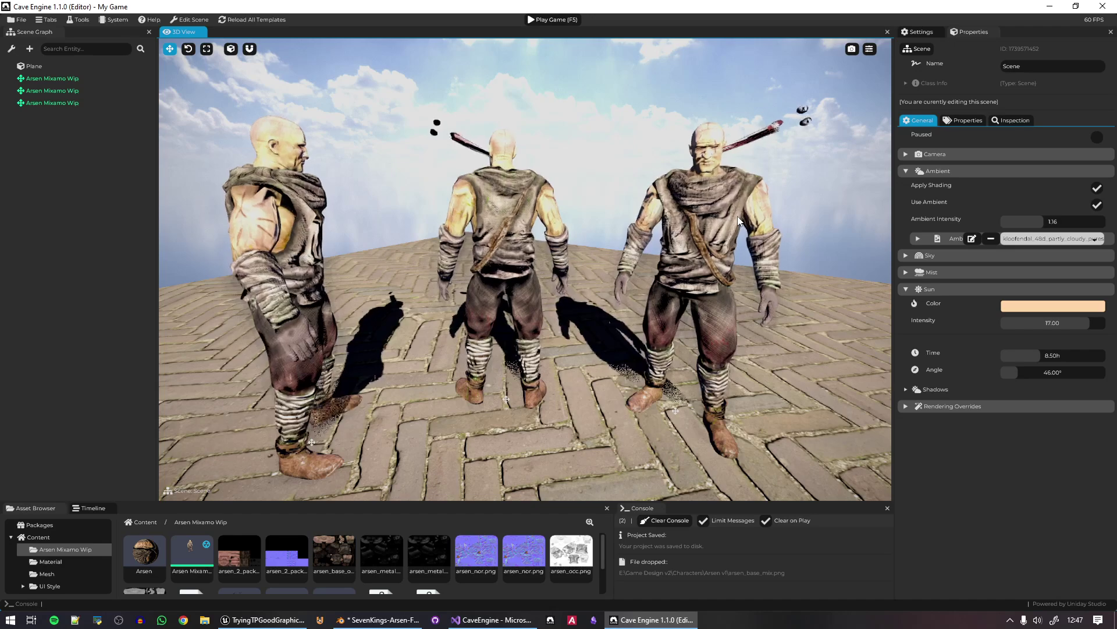
# Show the properties of the arsen_base texture asset in Cave Engine to inspect its image
pyautogui.click(332, 553)
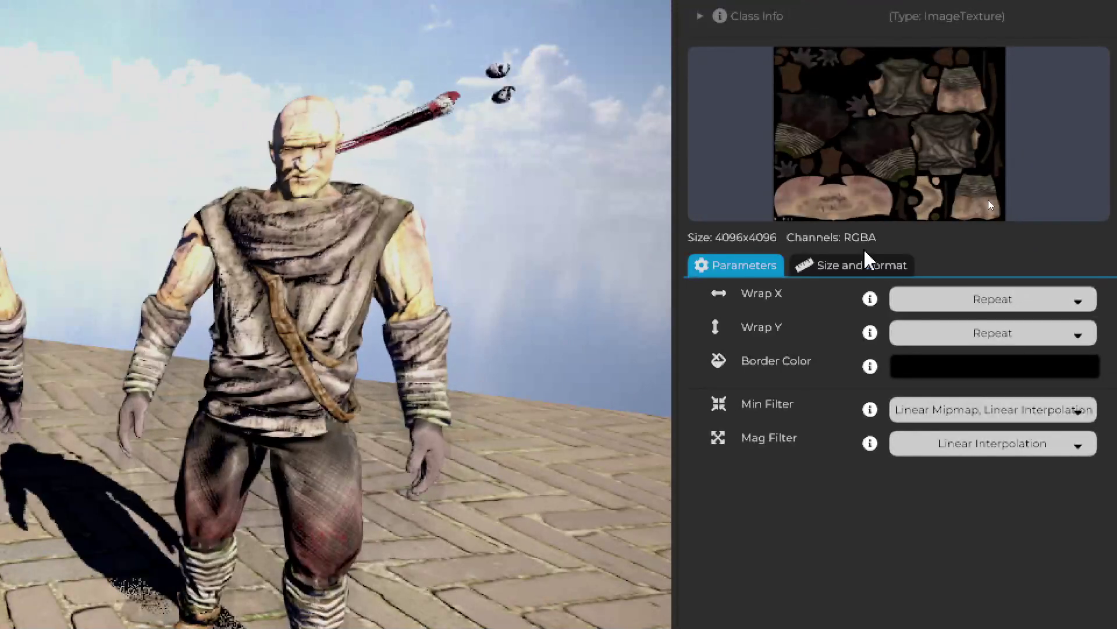
# Compare the arsen_base texture in Cave Engine with the arsen_base_mix texture in Unreal Editor's Arsen content folder
pyautogui.moveTo(857, 248); pyautogui.dragTo(845, 247)
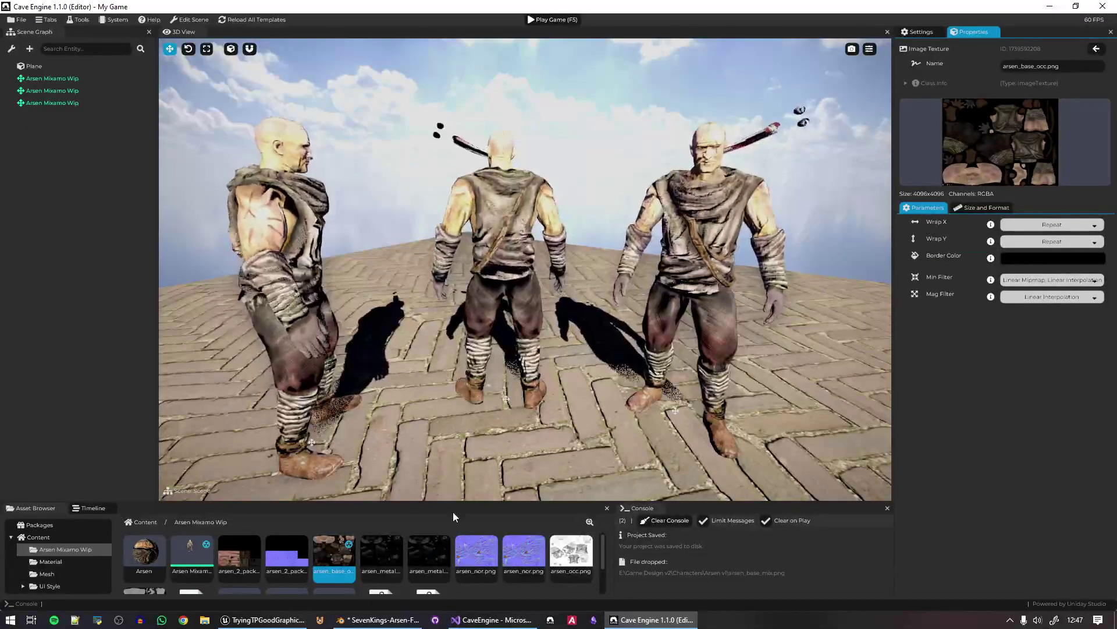
pyautogui.hotkey('alt', 'Tab')
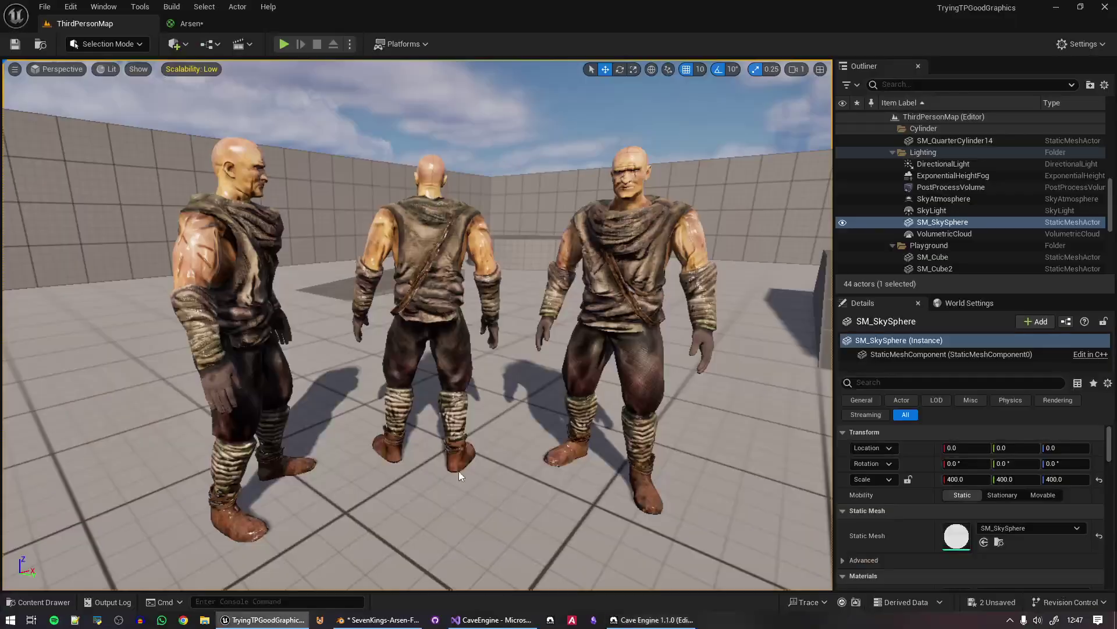
pyautogui.hotkey('ctrl', 'space')
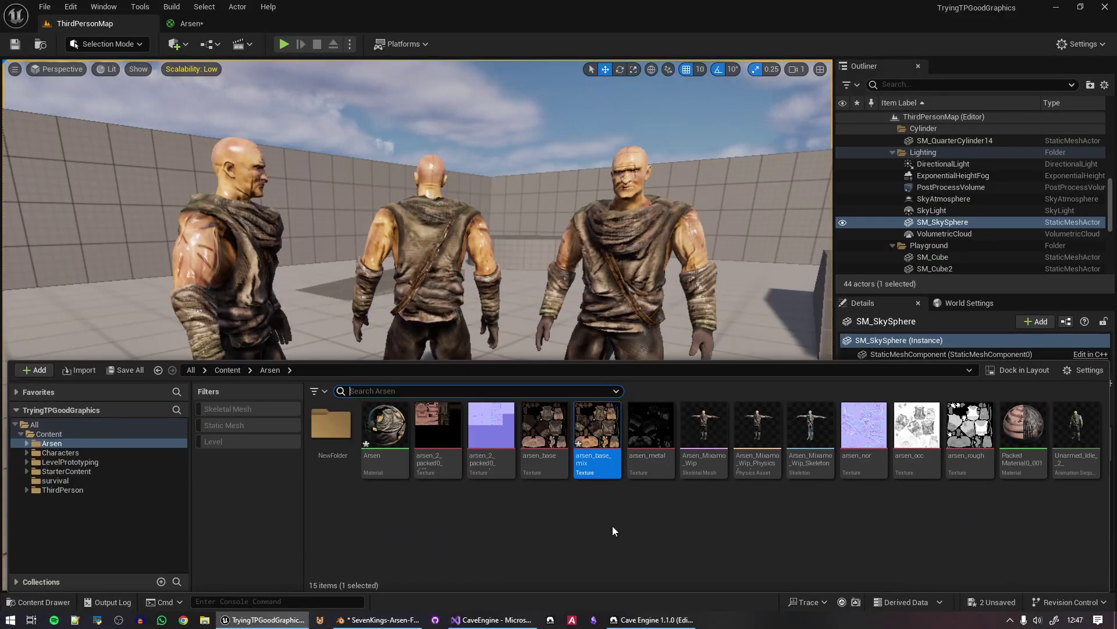
pyautogui.moveTo(593, 433)
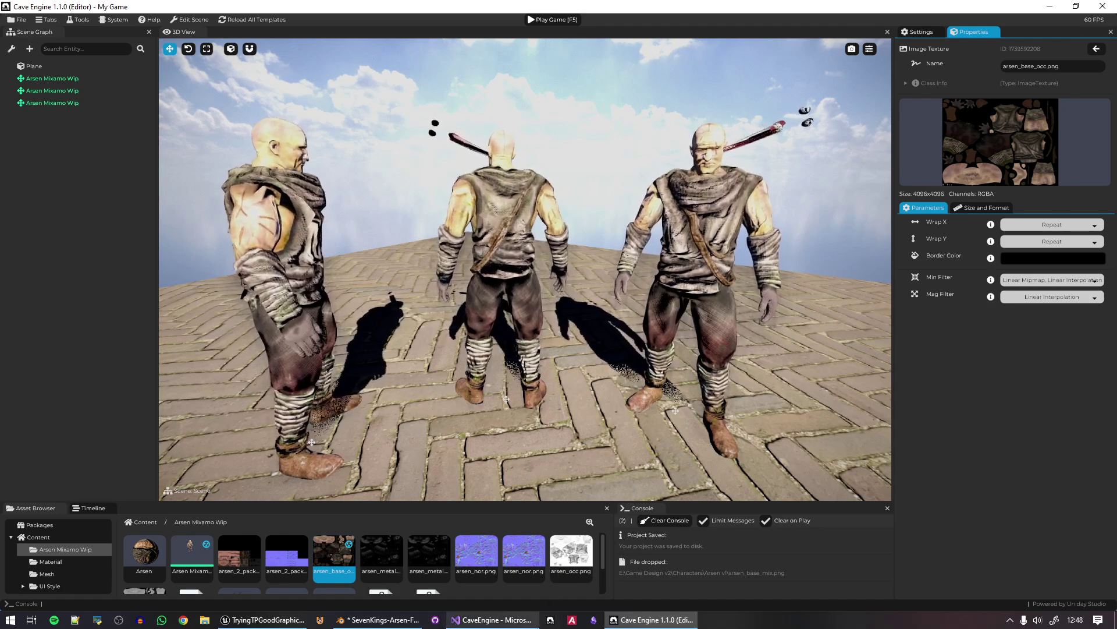
# Launch Cave Engine 1.1.2 and open the Seven Kings project
pyautogui.click(557, 622)
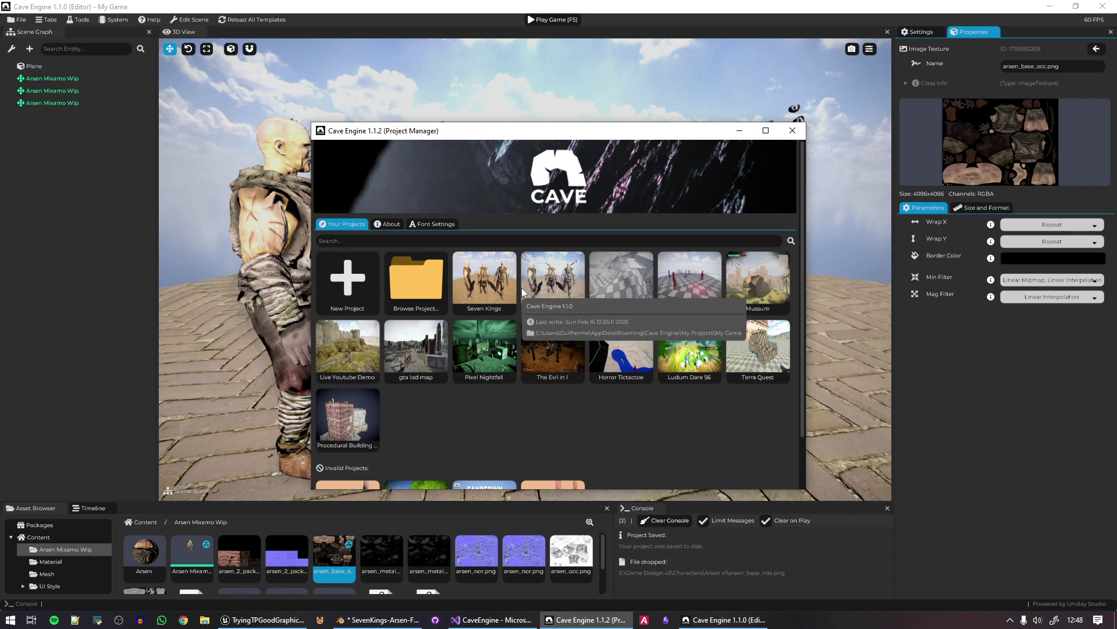
pyautogui.click(485, 280)
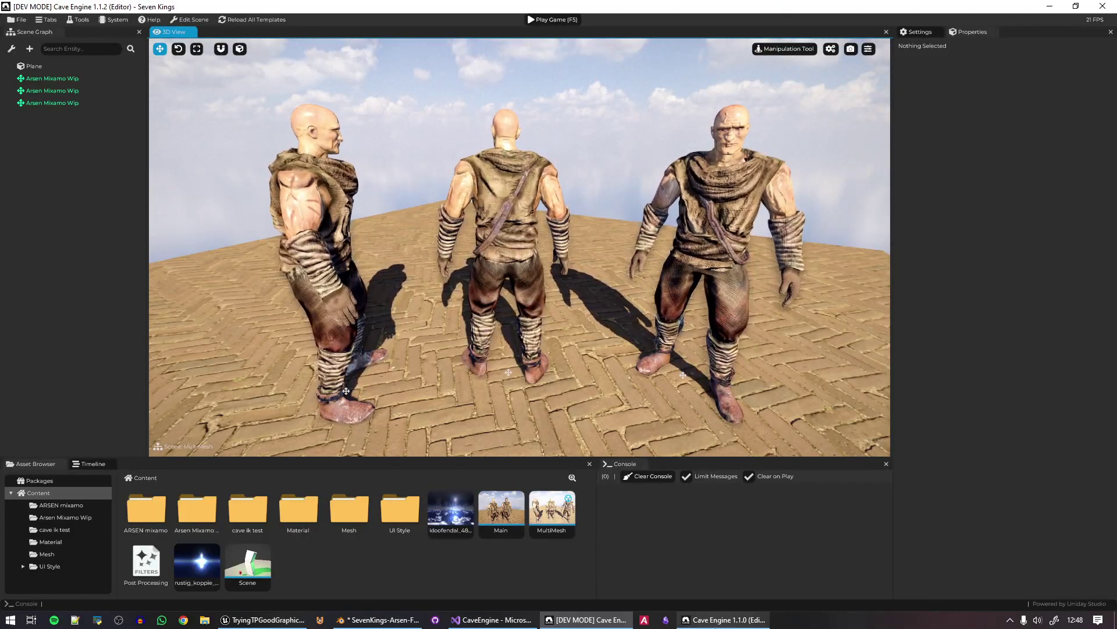
# Close Blender and the My Game project in Cave Engine 1.1.0
pyautogui.click(724, 620)
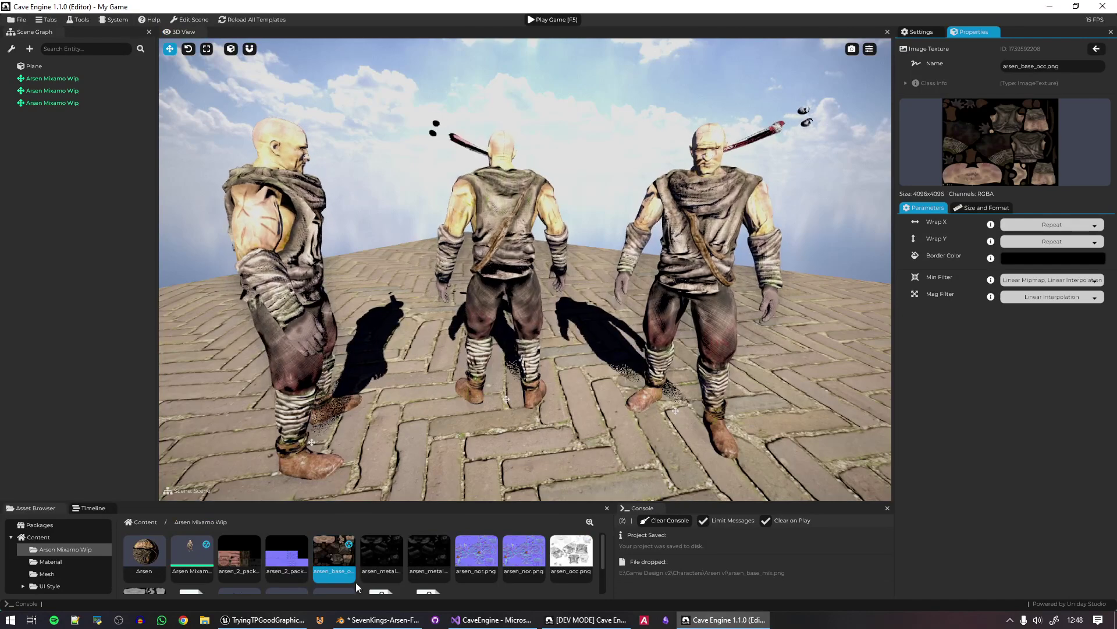
pyautogui.click(378, 619)
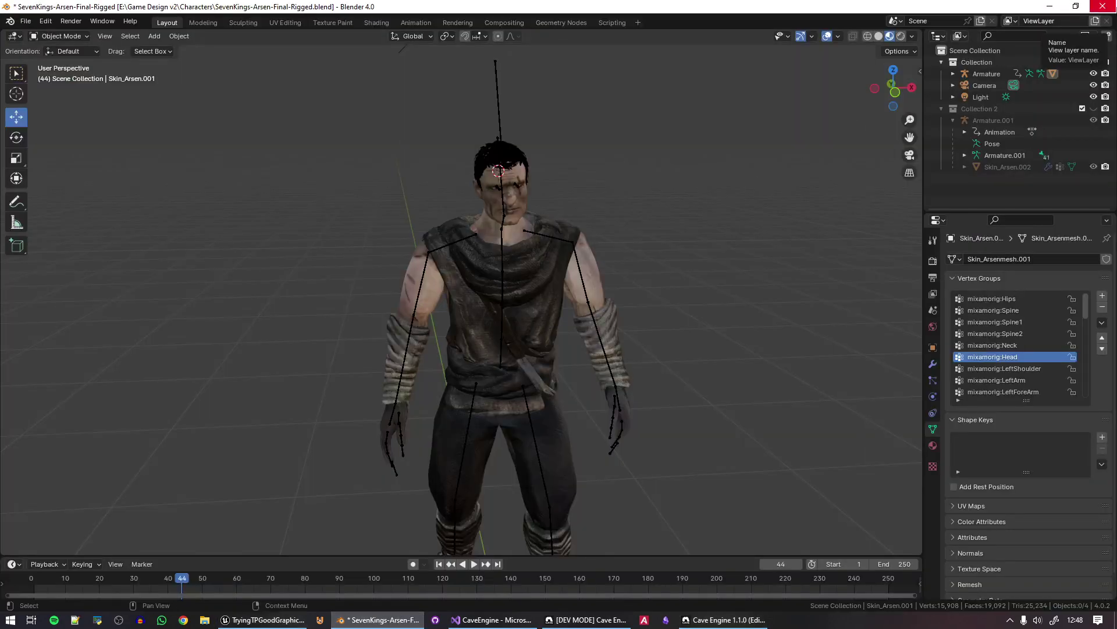
pyautogui.click(1103, 6)
pyautogui.click(610, 336)
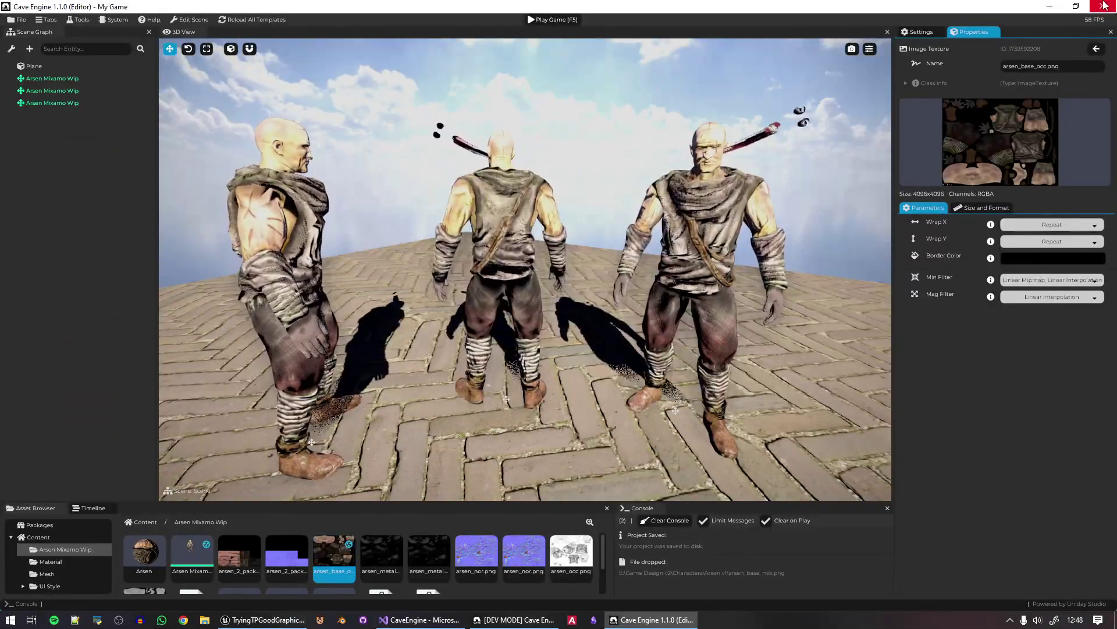
pyautogui.click(1104, 6)
pyautogui.click(640, 322)
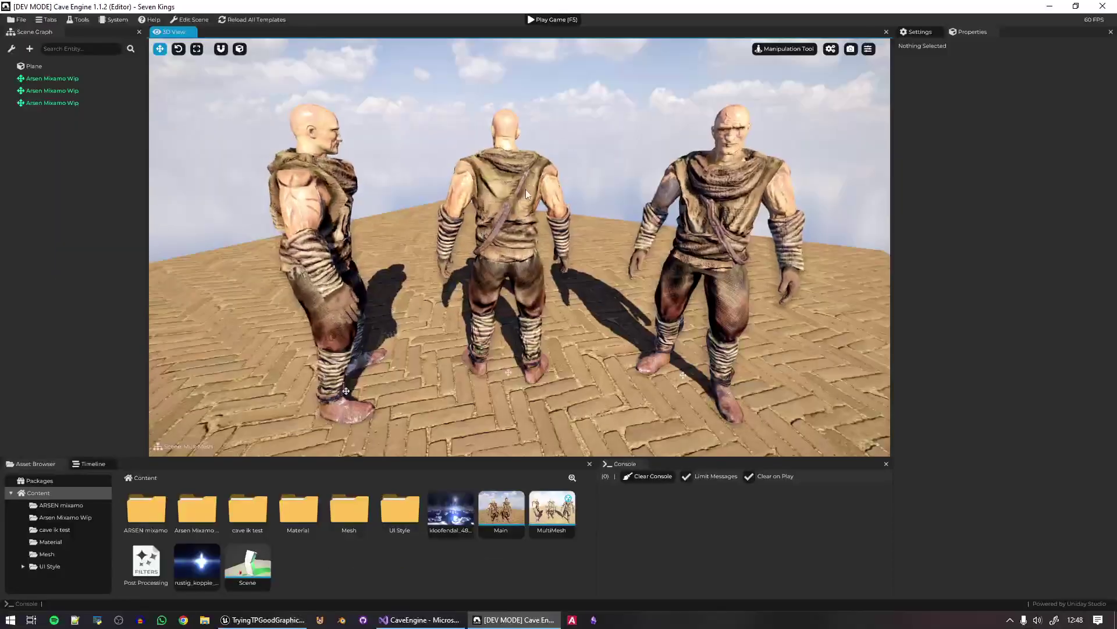
# Set the Sun intensity of the MultiMesh scene to 810
pyautogui.click(627, 163)
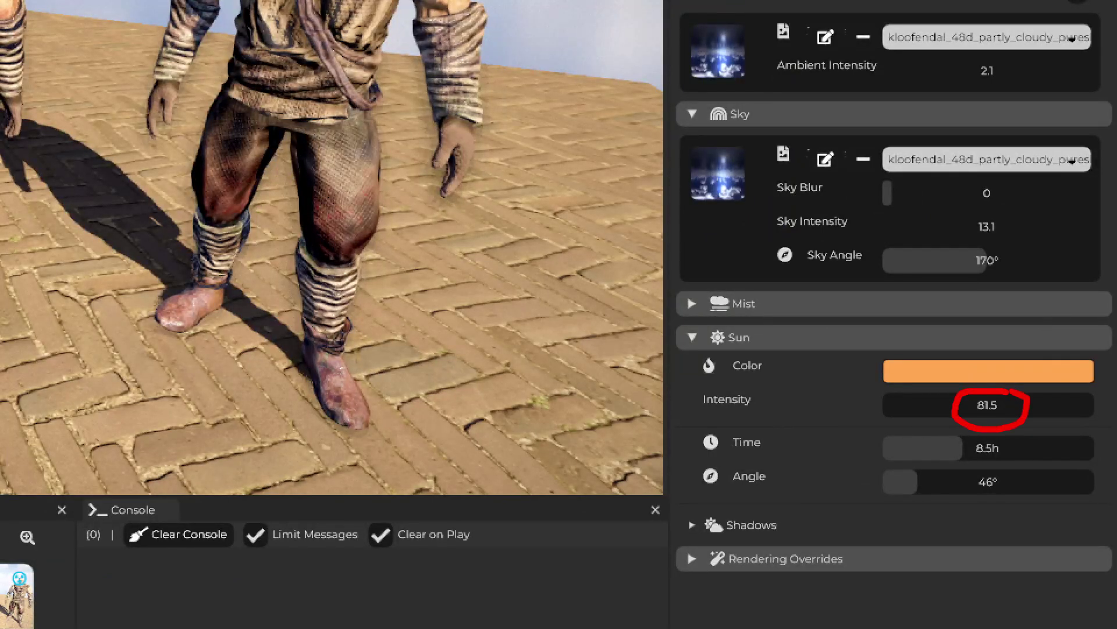
pyautogui.click(991, 401)
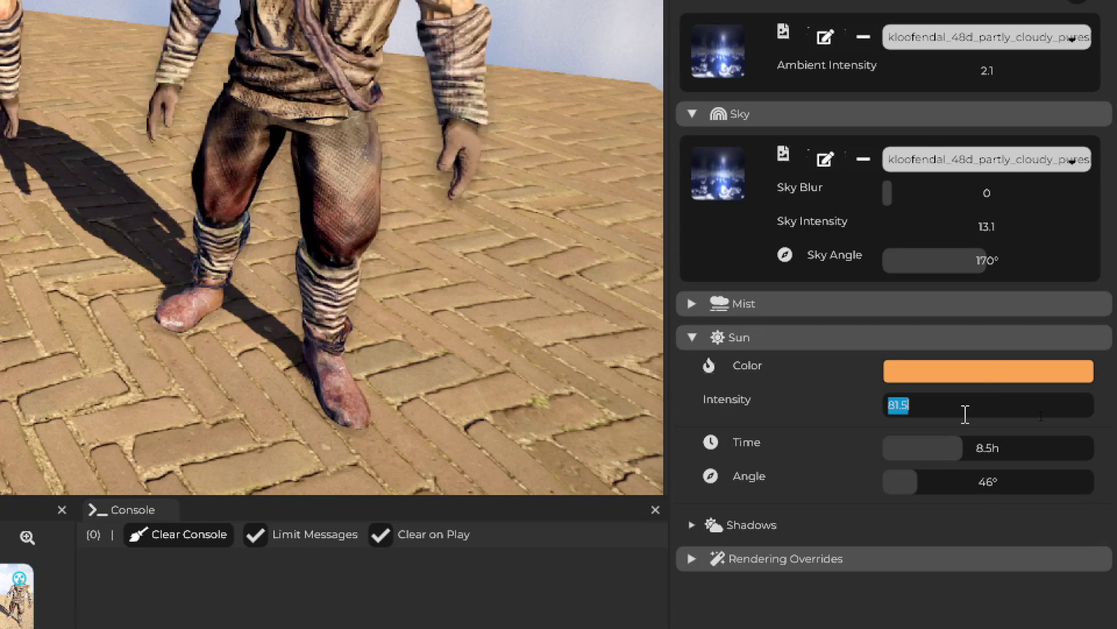
pyautogui.write('810')
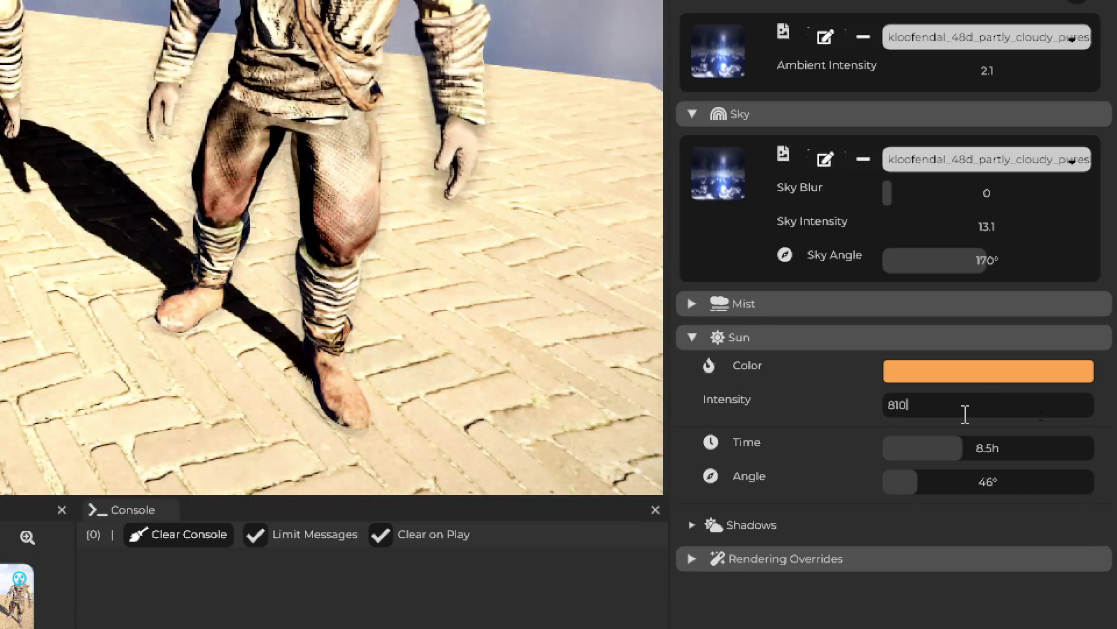
pyautogui.press('Return')
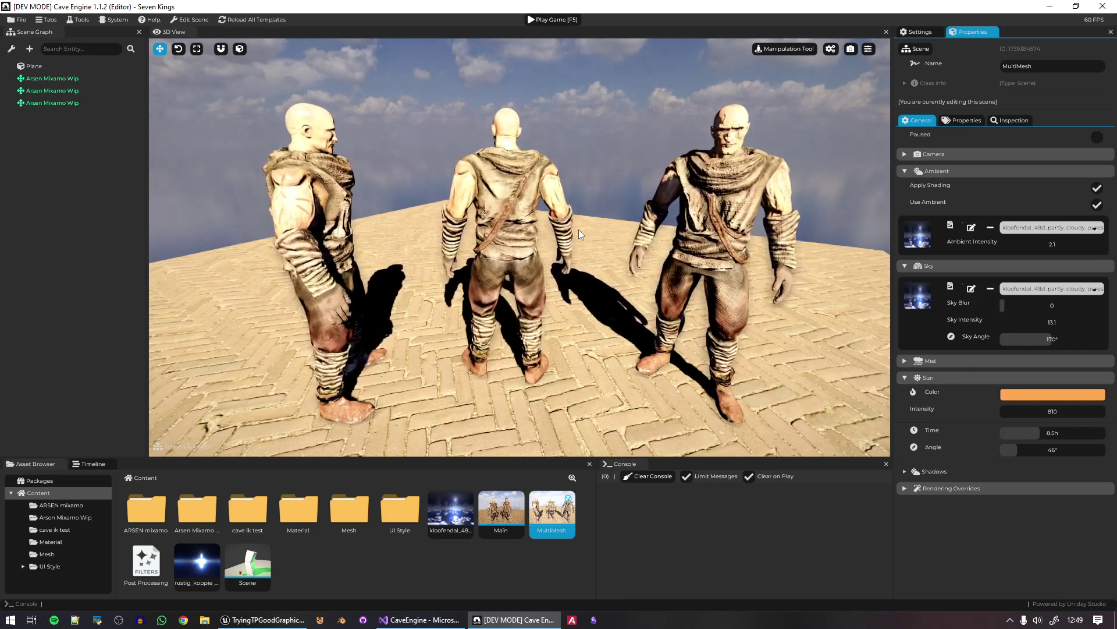
# Examine the three Arsen characters from several viewpoints under the intensified sunlight
pyautogui.moveTo(578, 230); pyautogui.dragTo(657, 437, button='right')
pyautogui.press('s')
pyautogui.press('w')
pyautogui.press('w')
pyautogui.moveTo(582, 358); pyautogui.dragTo(558, 268, button='right')
pyautogui.press('e')
pyautogui.press('q')
pyautogui.press('w')
pyautogui.press('w')
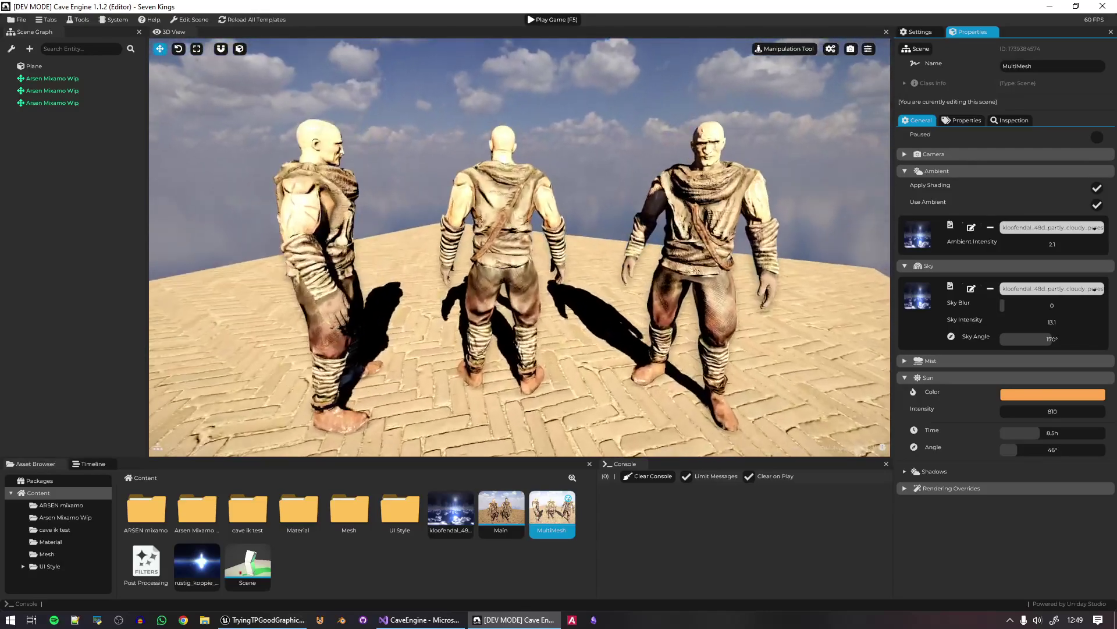
# Set the scene's Sun intensity to 81 and view the characters up close
pyautogui.doubleClick(1064, 411)
pyautogui.press('BackSpace')
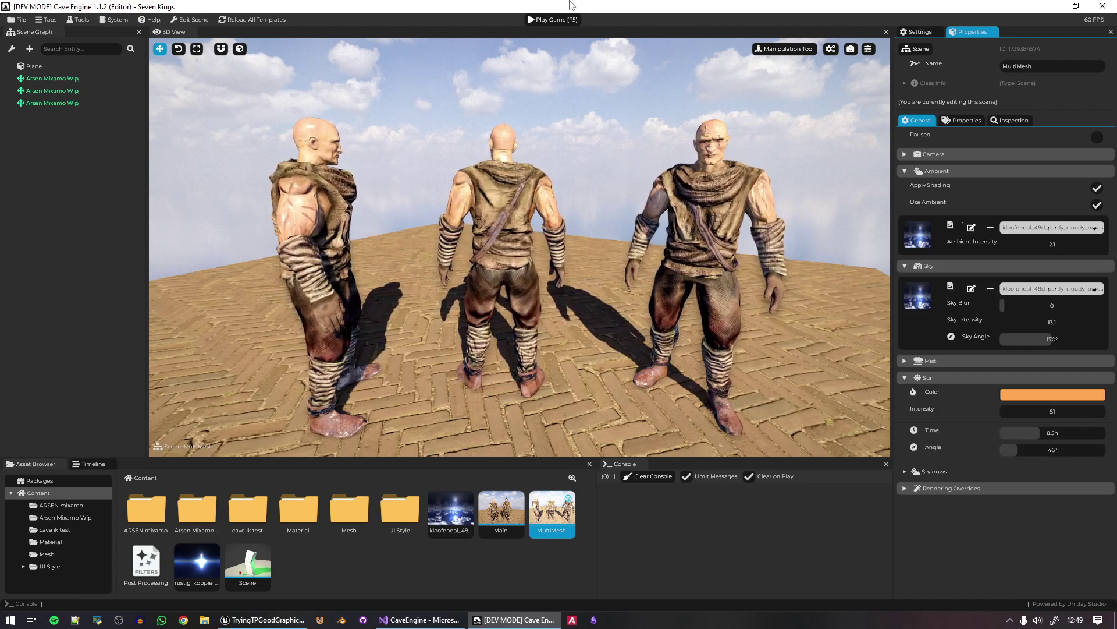
pyautogui.moveTo(520, 247)
pyautogui.mouseDown(button='right')
pyautogui.moveTo(506, 258)
pyautogui.moveTo(516, 266)
pyautogui.mouseUp(button='right')
pyautogui.press('w')
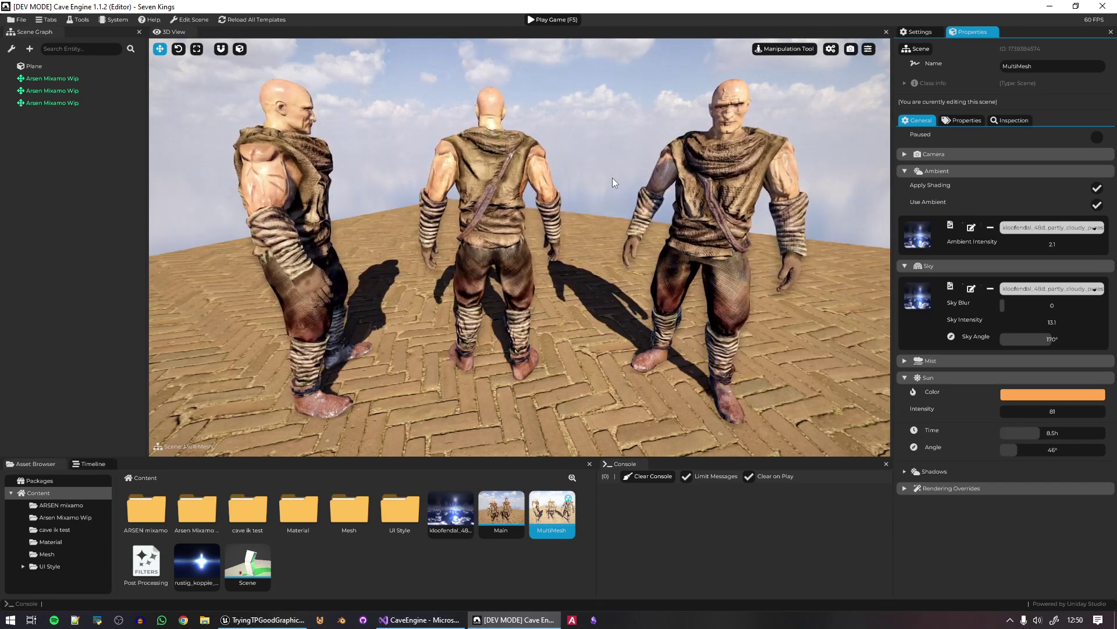
# Show the properties of the arsen_base_mix texture in the Arsen Mixamo Wip asset folder
pyautogui.click(300, 582)
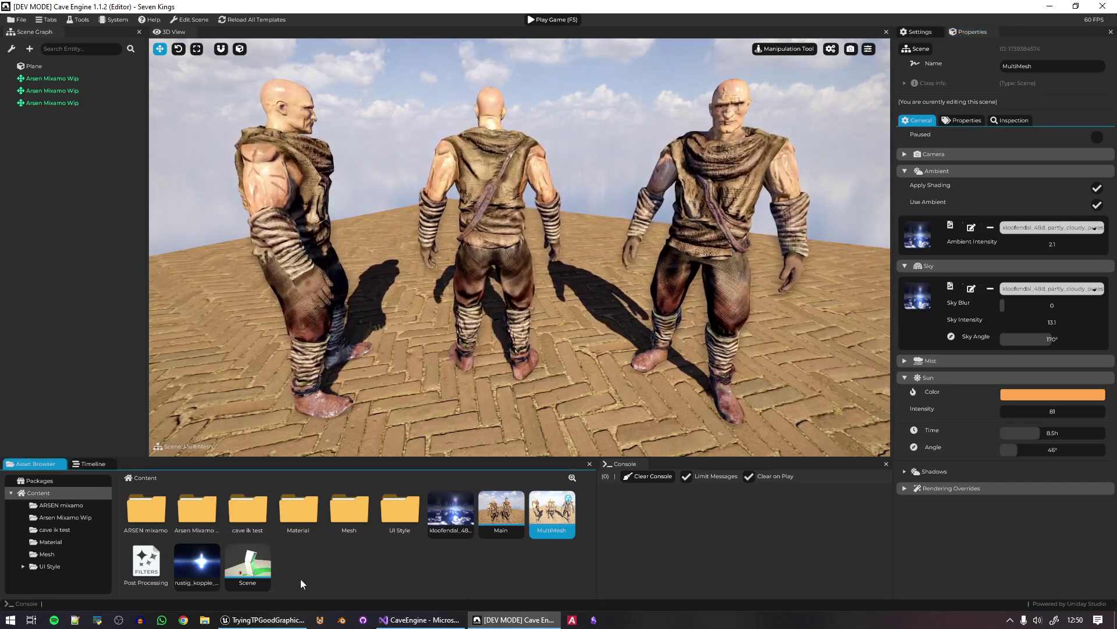
pyautogui.doubleClick(205, 504)
pyautogui.click(358, 512)
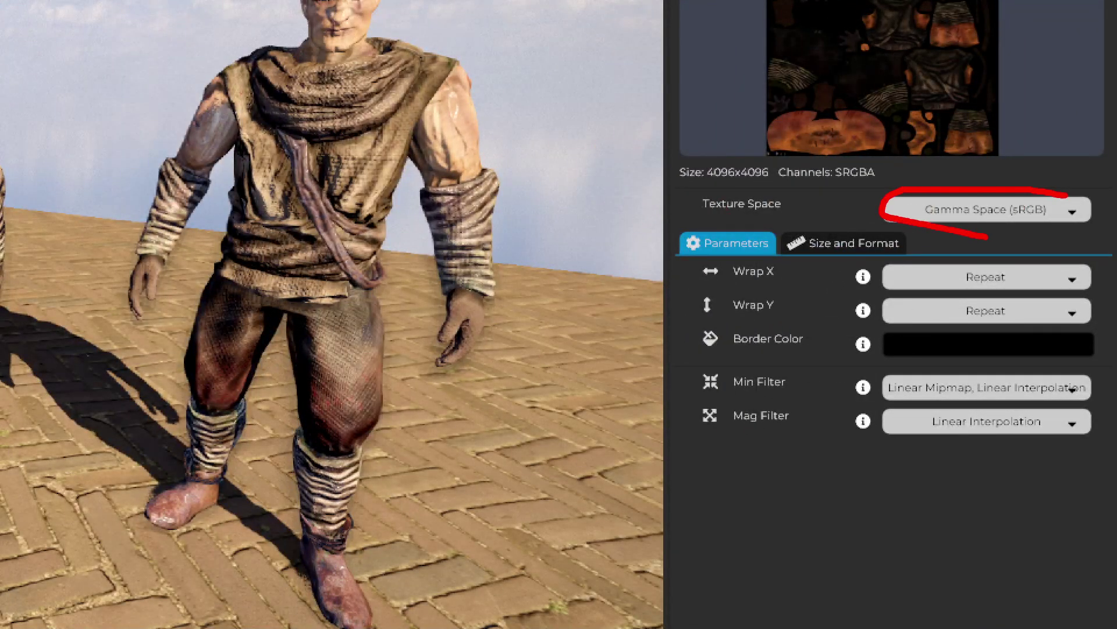
# Try Linear Space as the arsen_base_mix Texture Space and restore it to Gamma Space (sRGB)
pyautogui.click(1019, 211)
pyautogui.click(1015, 240)
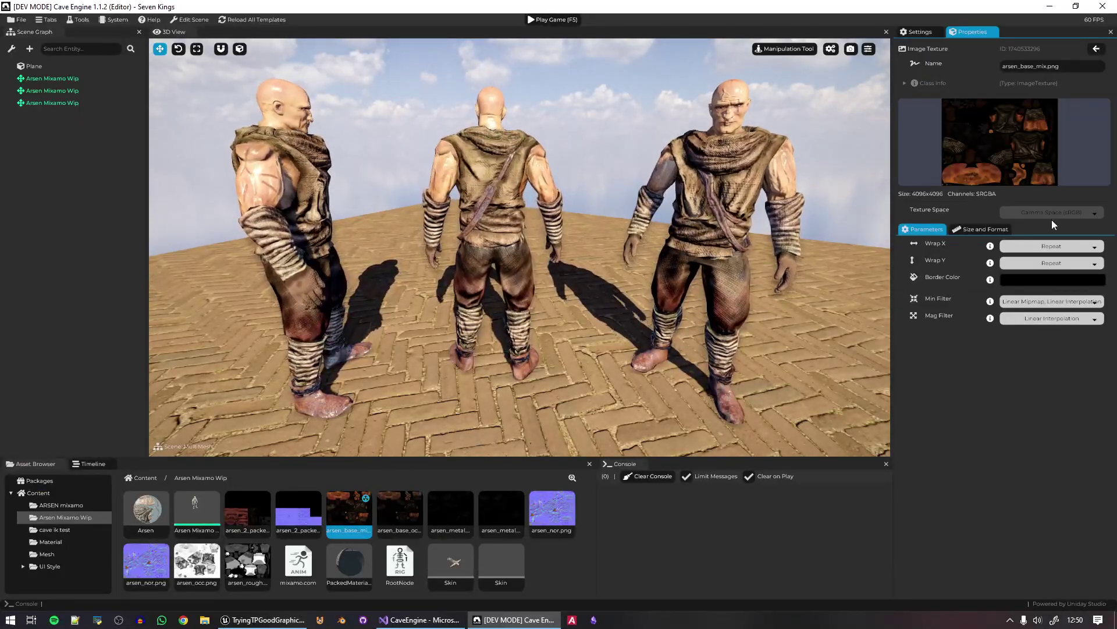
pyautogui.click(1070, 216)
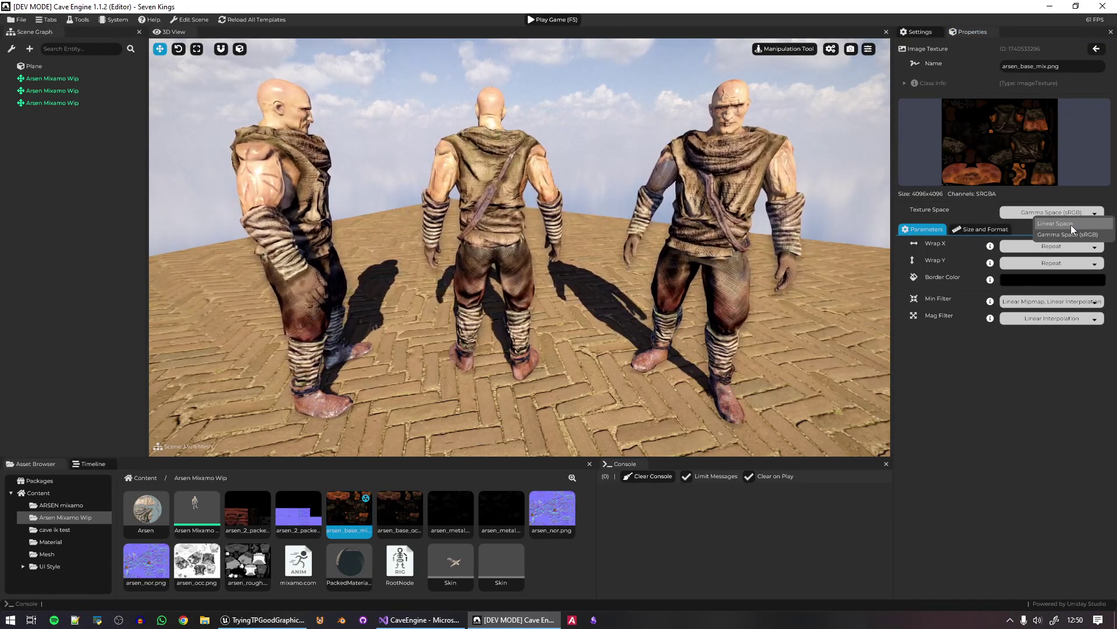
pyautogui.click(1070, 224)
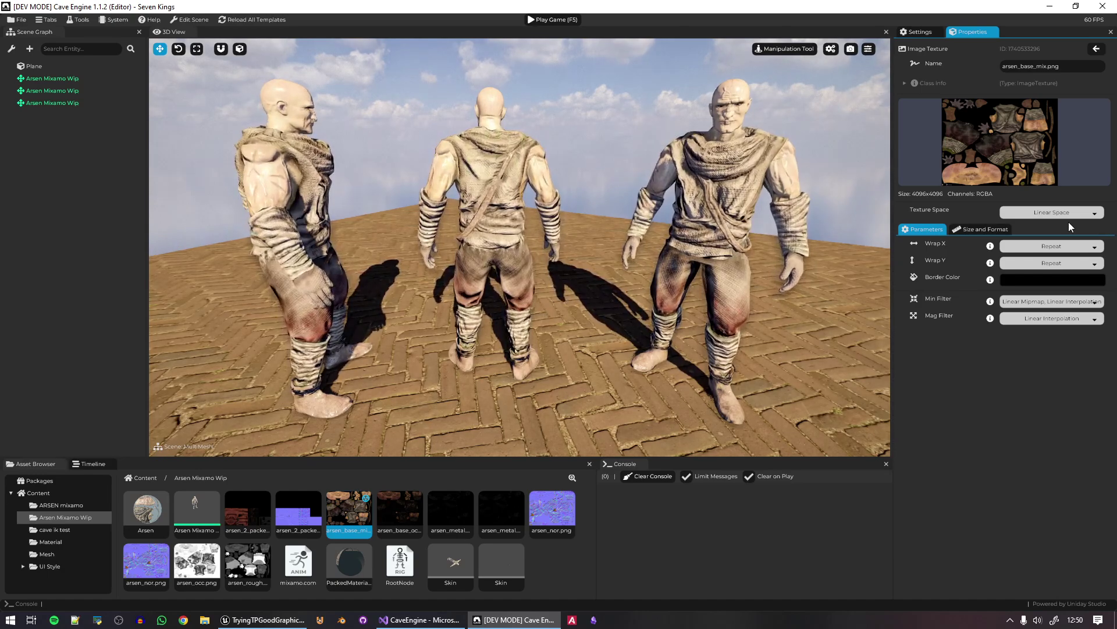
pyautogui.click(1064, 212)
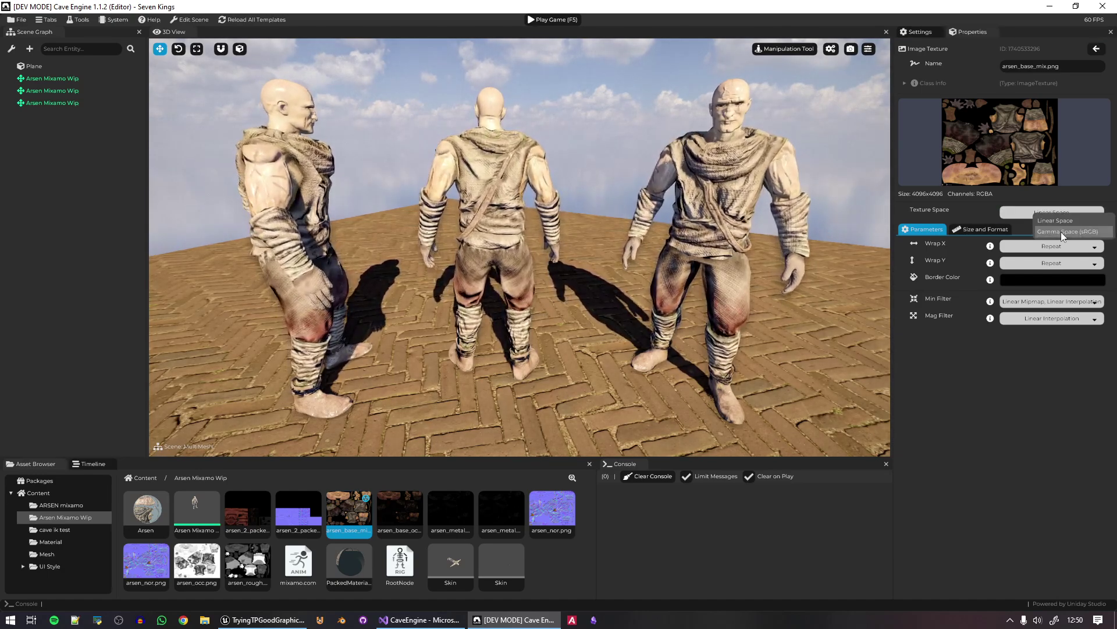
pyautogui.click(1060, 232)
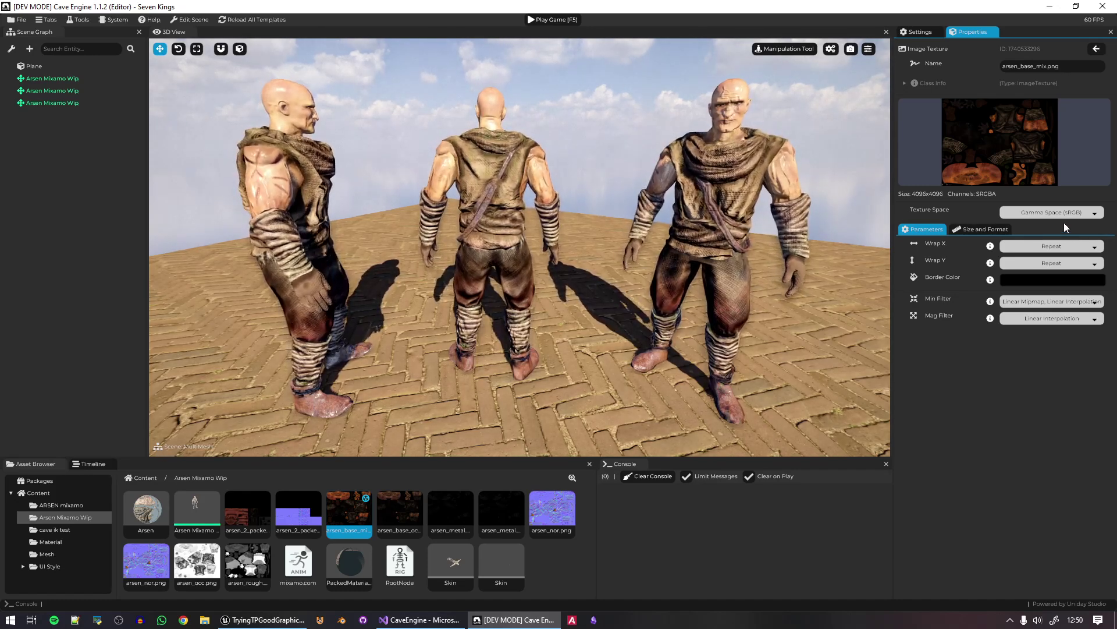
# Show the scene's properties and compare the Cave Engine characters with those in Unreal Editor
pyautogui.click(861, 157)
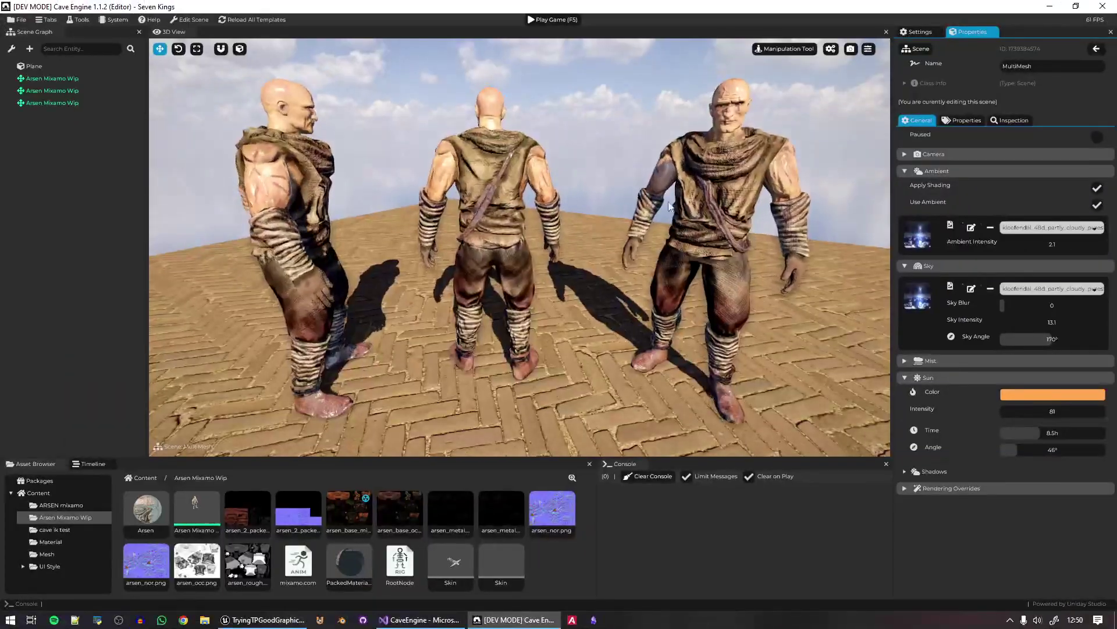
pyautogui.click(287, 622)
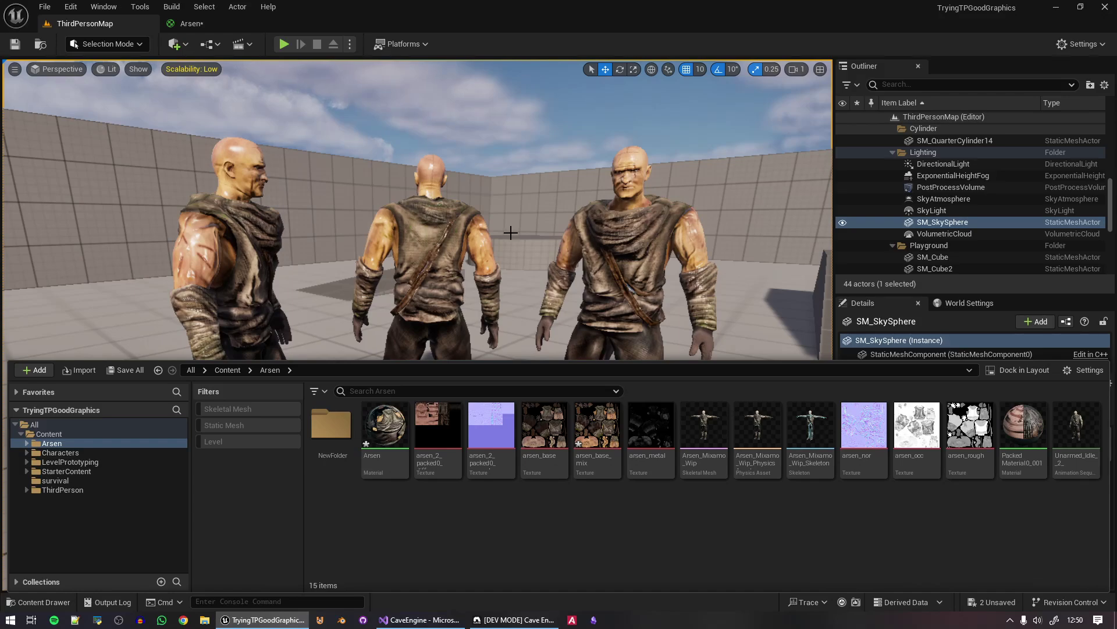
pyautogui.moveTo(510, 232); pyautogui.dragTo(533, 234, button='right')
pyautogui.press('a')
pyautogui.press('d')
pyautogui.scroll(-3, 512, 232)
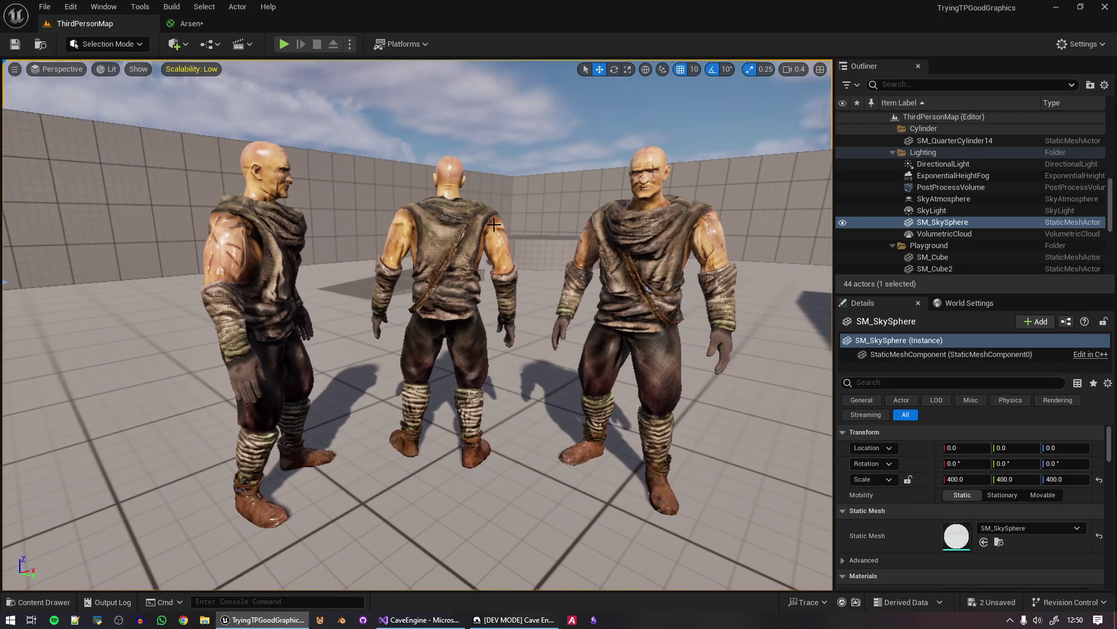
# Switch to Cave Engine, set the scene's Sun color to #FC7D00 and compare the look with Unreal Editor
pyautogui.click(534, 620)
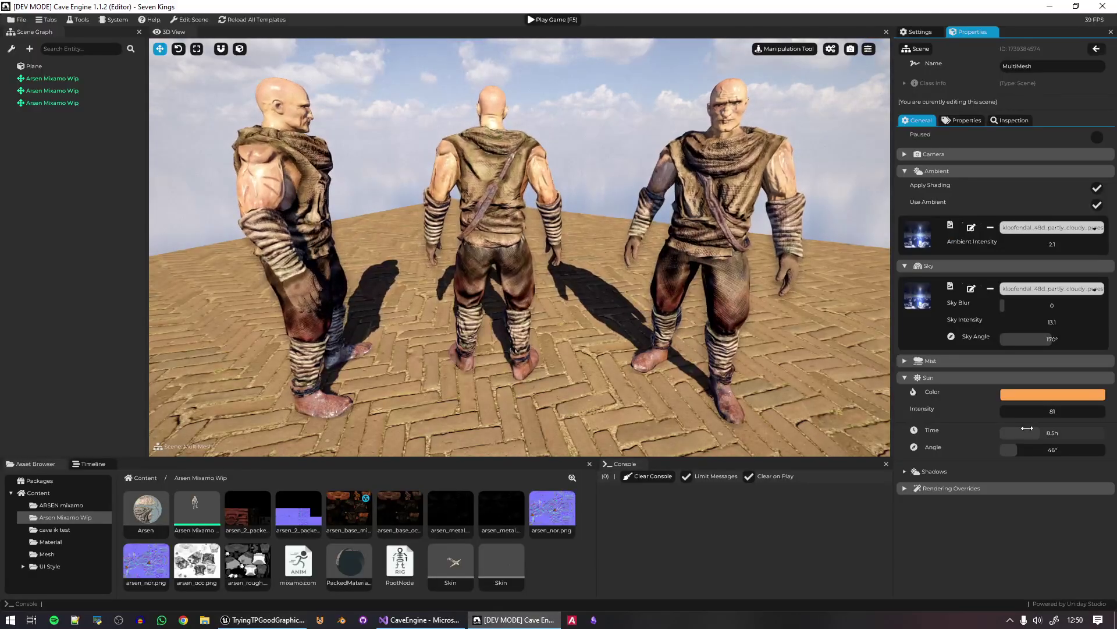
pyautogui.moveTo(1062, 401)
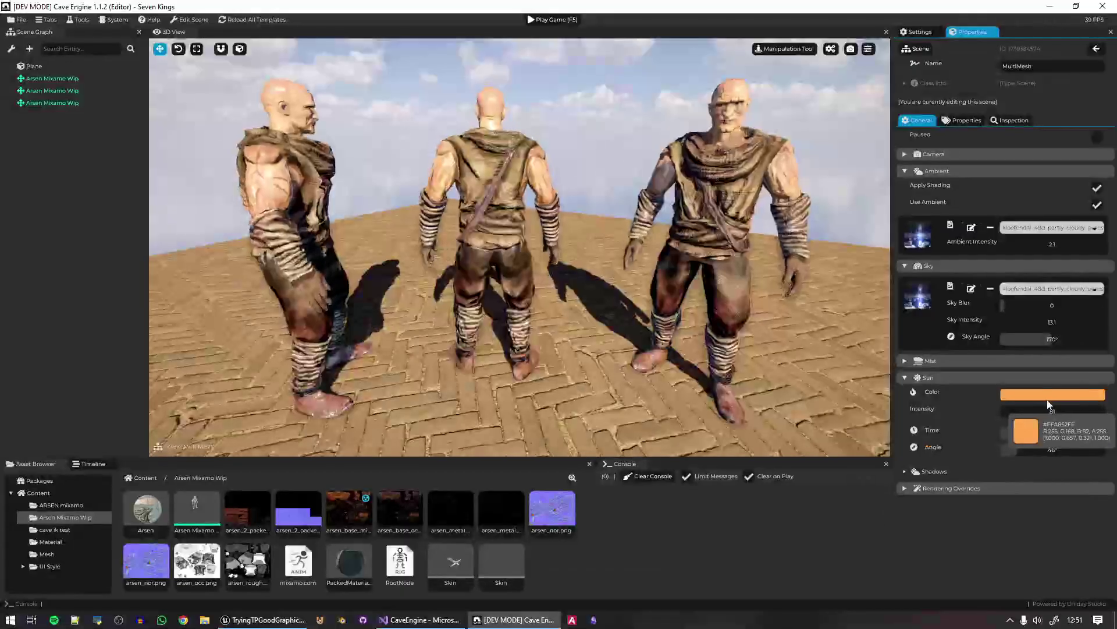
pyautogui.click(1063, 395)
pyautogui.moveTo(1039, 409); pyautogui.dragTo(1065, 406)
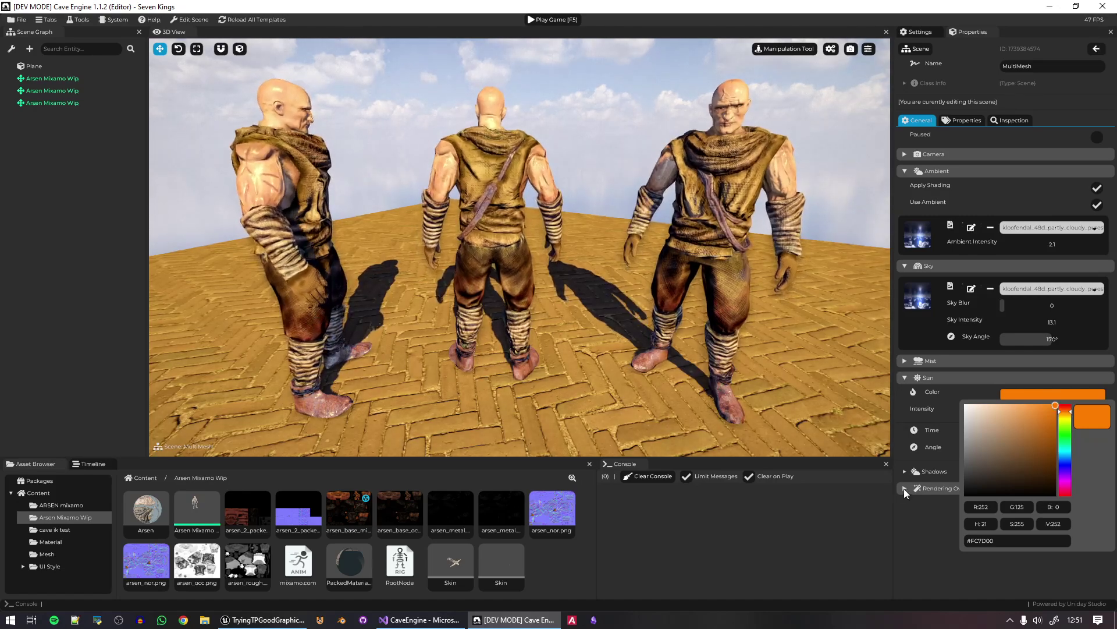
pyautogui.click(692, 476)
pyautogui.click(262, 620)
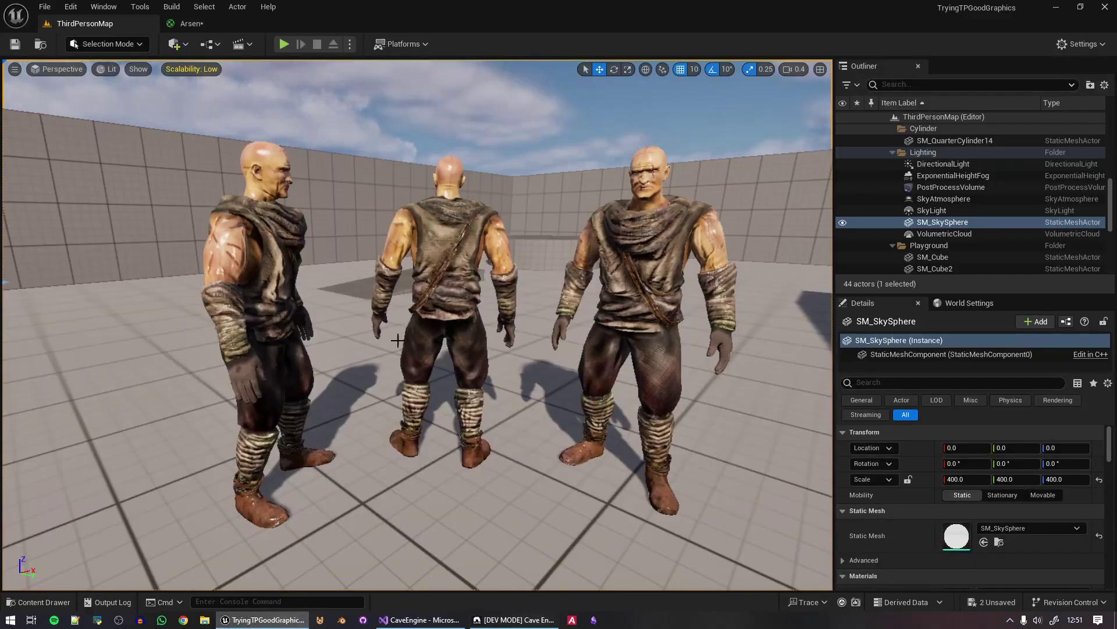
pyautogui.click(515, 620)
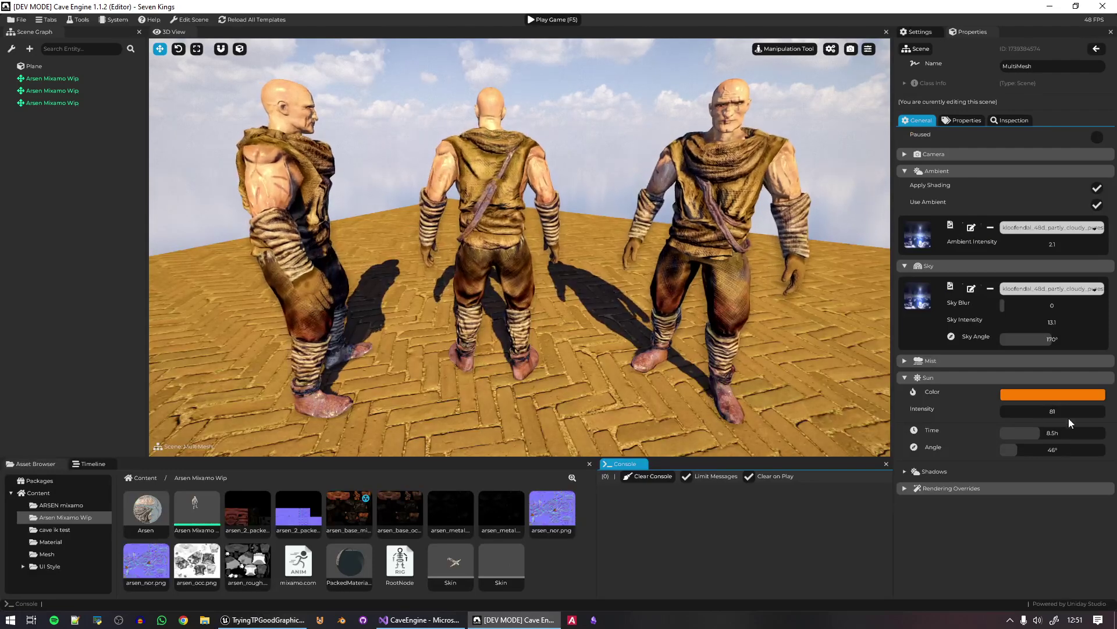
# Set the scene's Sun color to #FF9833 in Cave Engine and switch to Unreal Editor to compare the characters
pyautogui.click(1074, 393)
pyautogui.click(1042, 399)
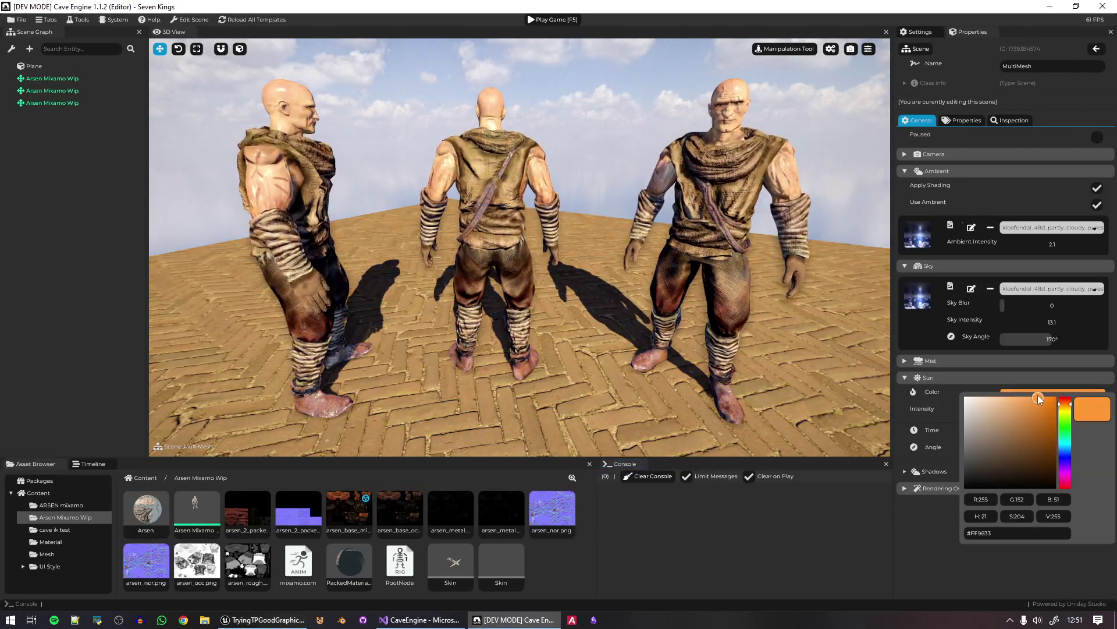
pyautogui.click(915, 396)
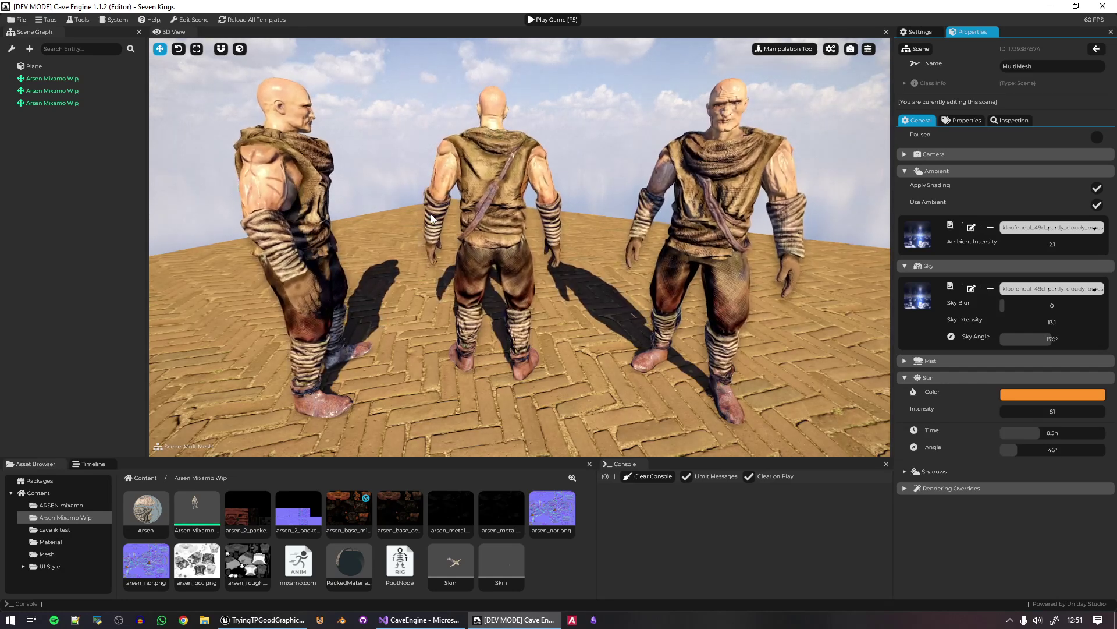
pyautogui.click(263, 619)
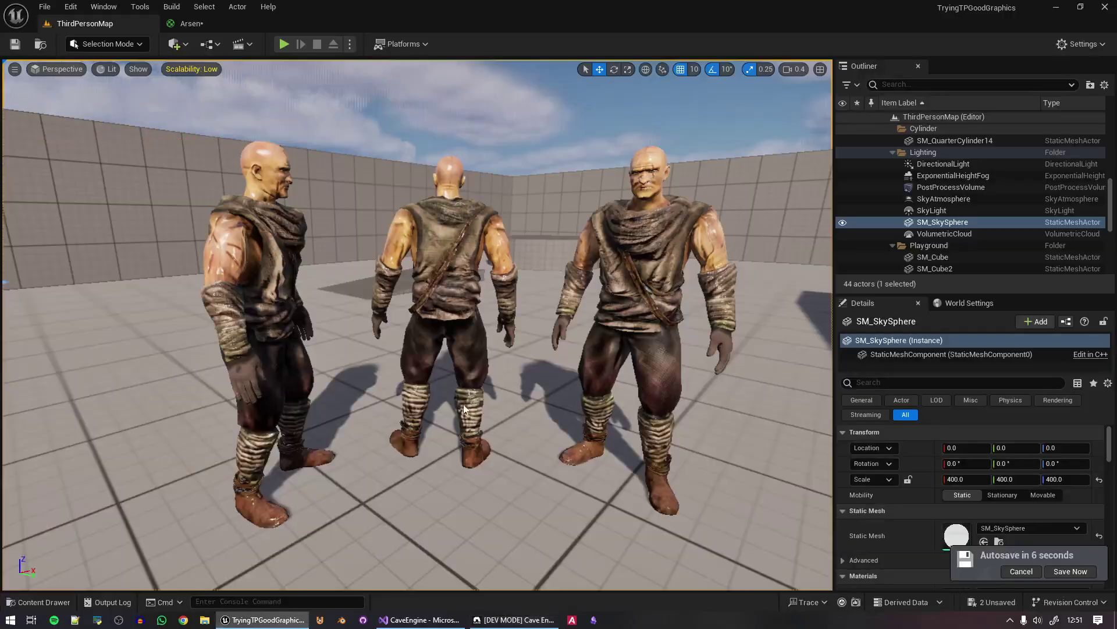
# Set all viewport scalability groups to Cinematic to judge the characters at full quality
pyautogui.moveTo(627, 266); pyautogui.dragTo(622, 238, button='right')
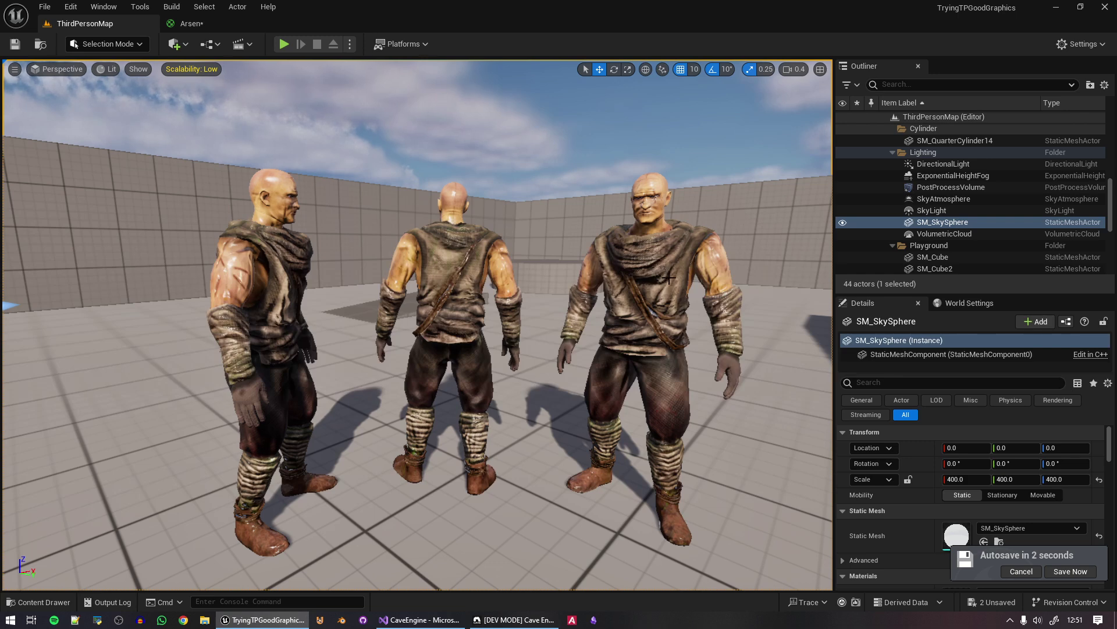
pyautogui.moveTo(669, 278); pyautogui.dragTo(671, 280, button='right')
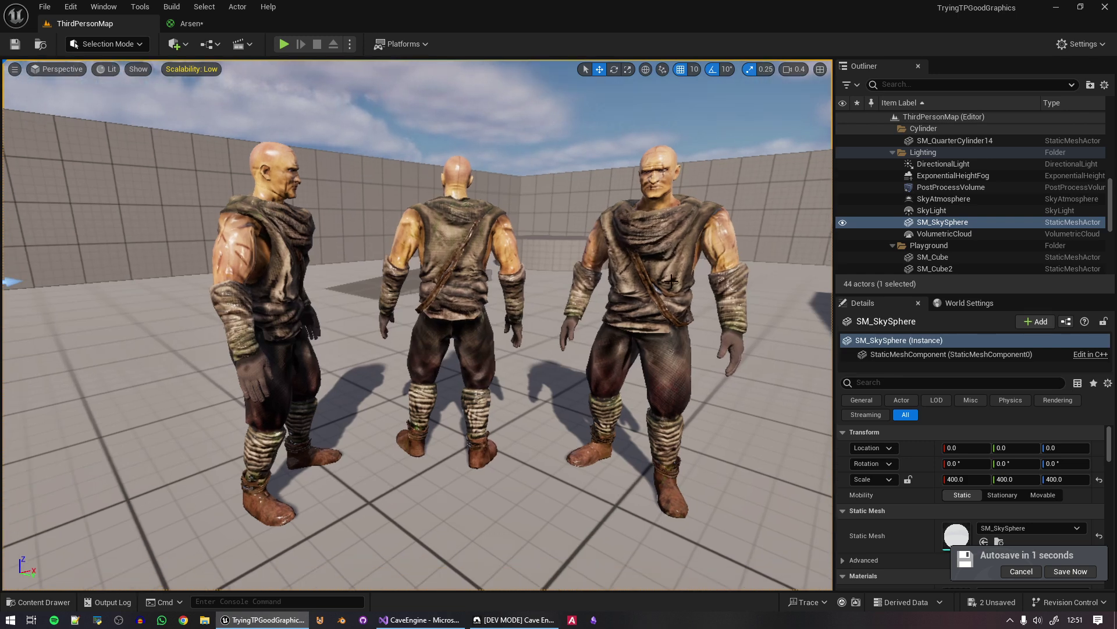
pyautogui.click(208, 70)
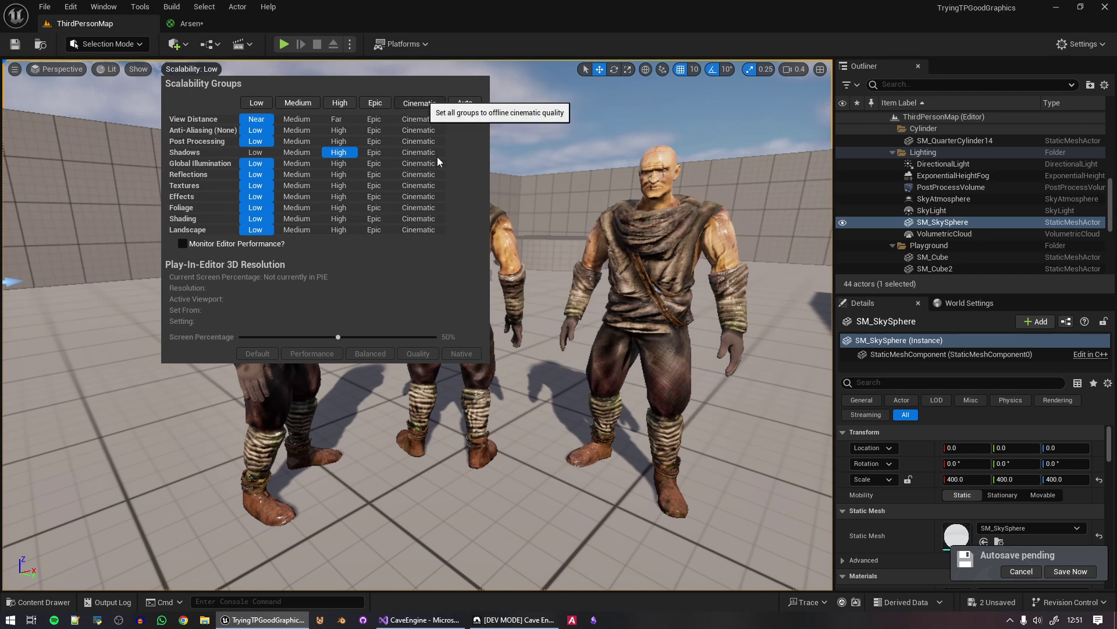
pyautogui.click(419, 103)
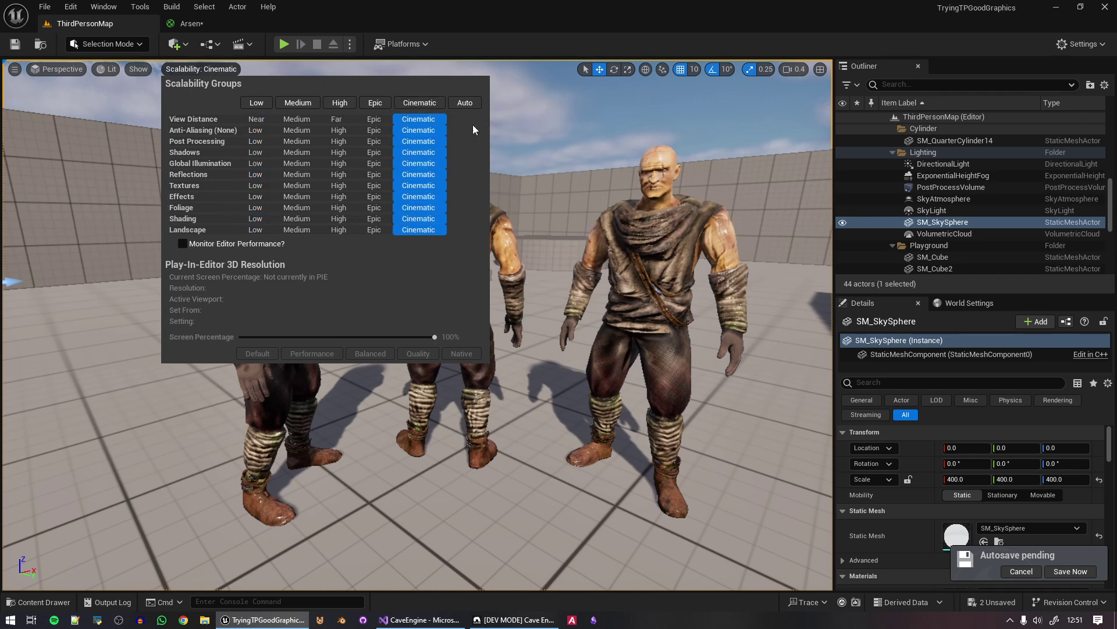
pyautogui.click(581, 127)
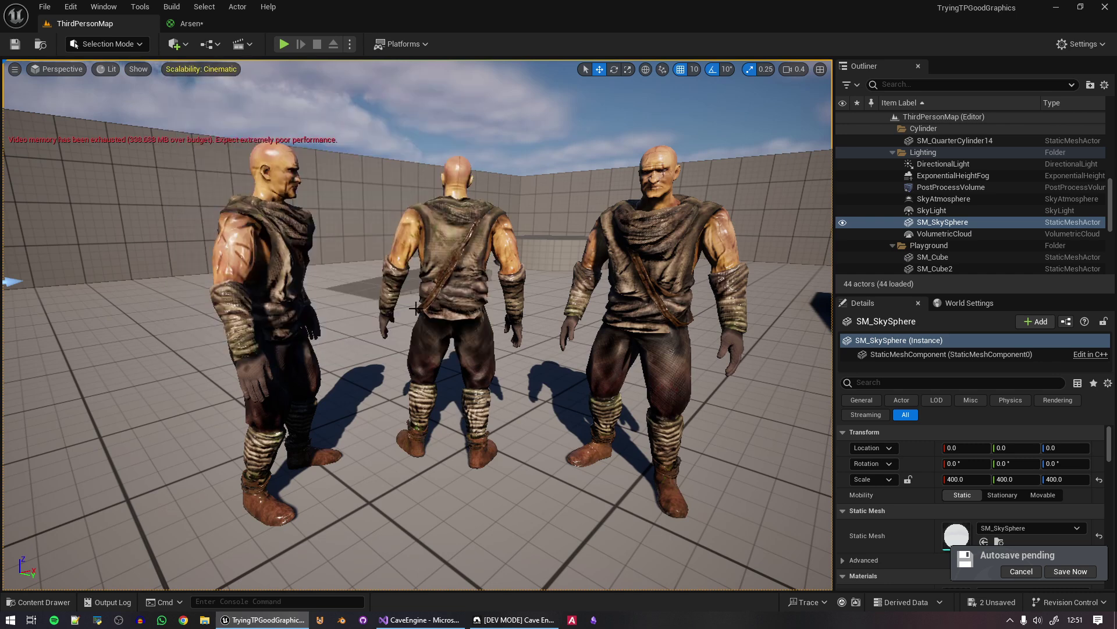
# Set all viewport scalability groups to Low, with only Shadows at High
pyautogui.click(217, 68)
pyautogui.click(256, 102)
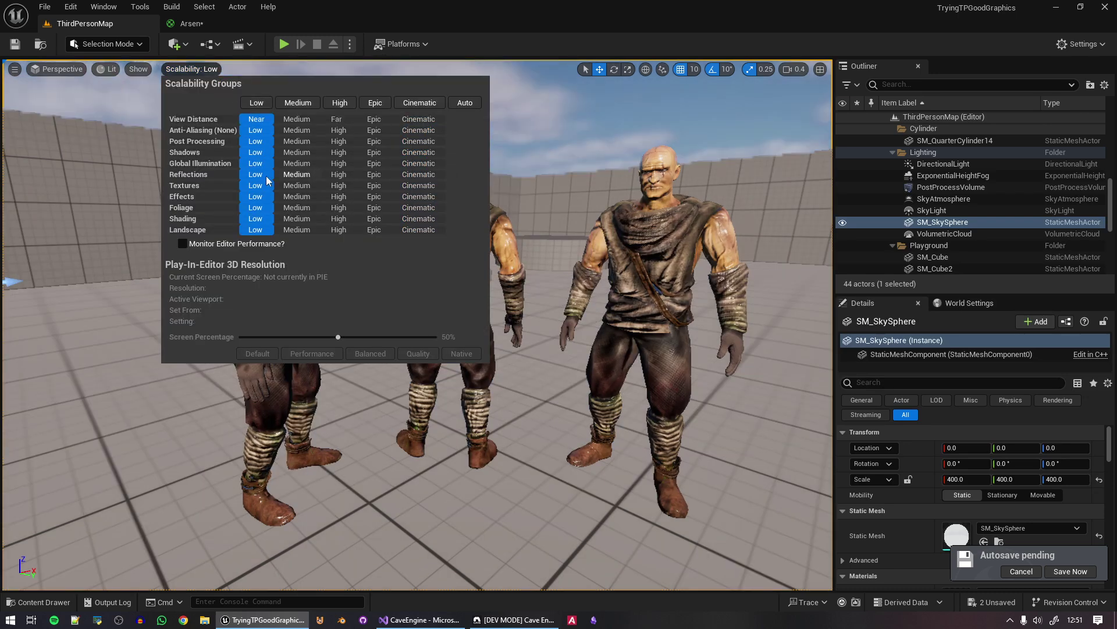
pyautogui.click(297, 163)
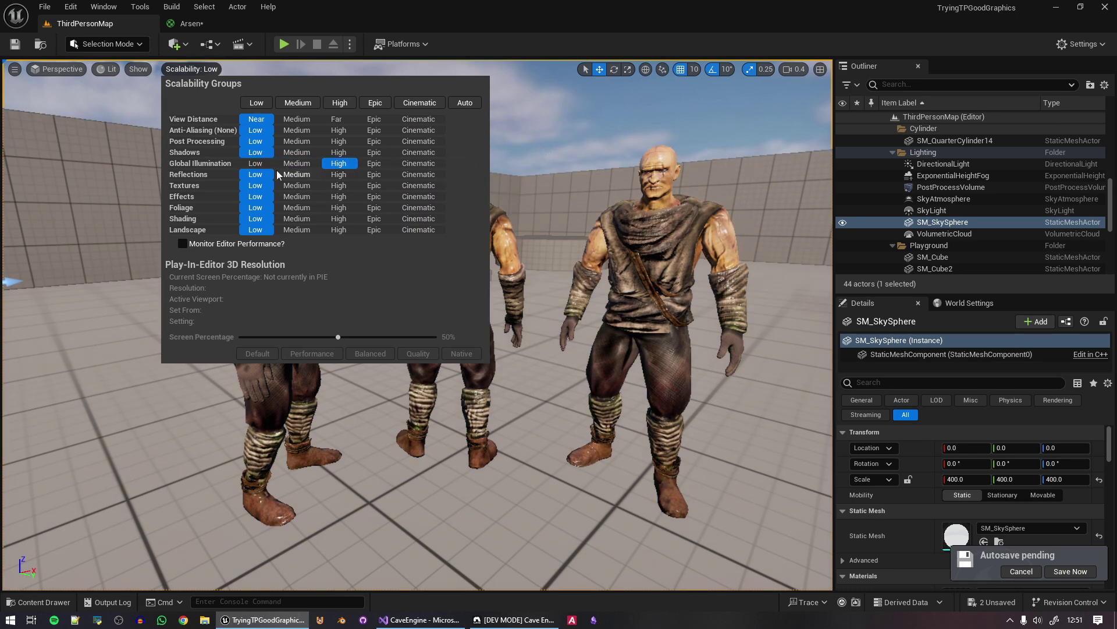
pyautogui.click(256, 164)
pyautogui.click(296, 152)
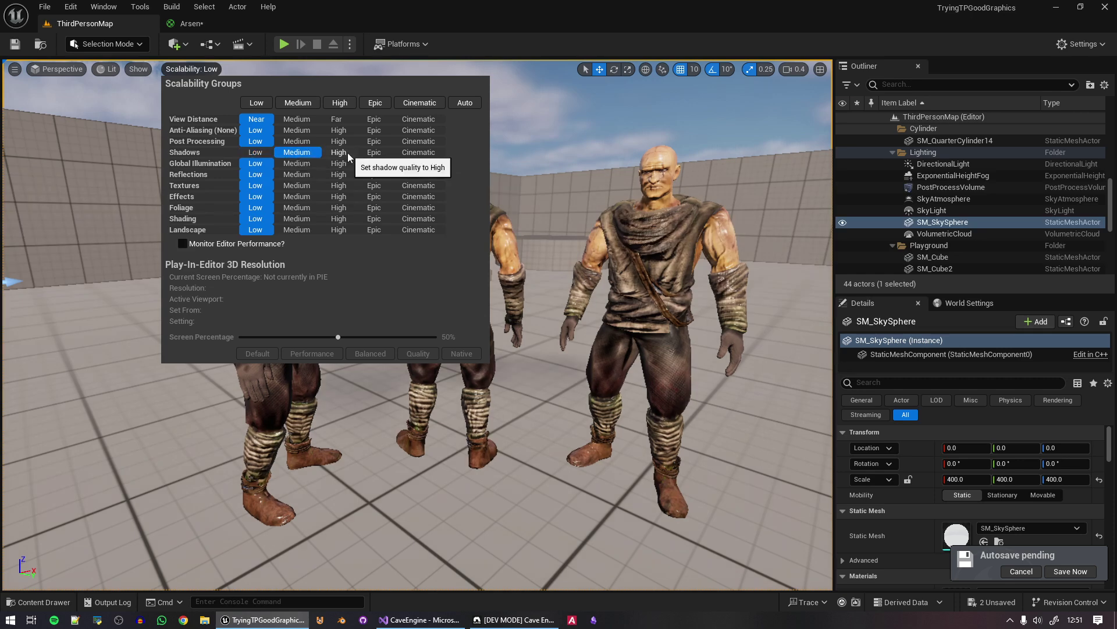
pyautogui.click(348, 153)
pyautogui.click(585, 144)
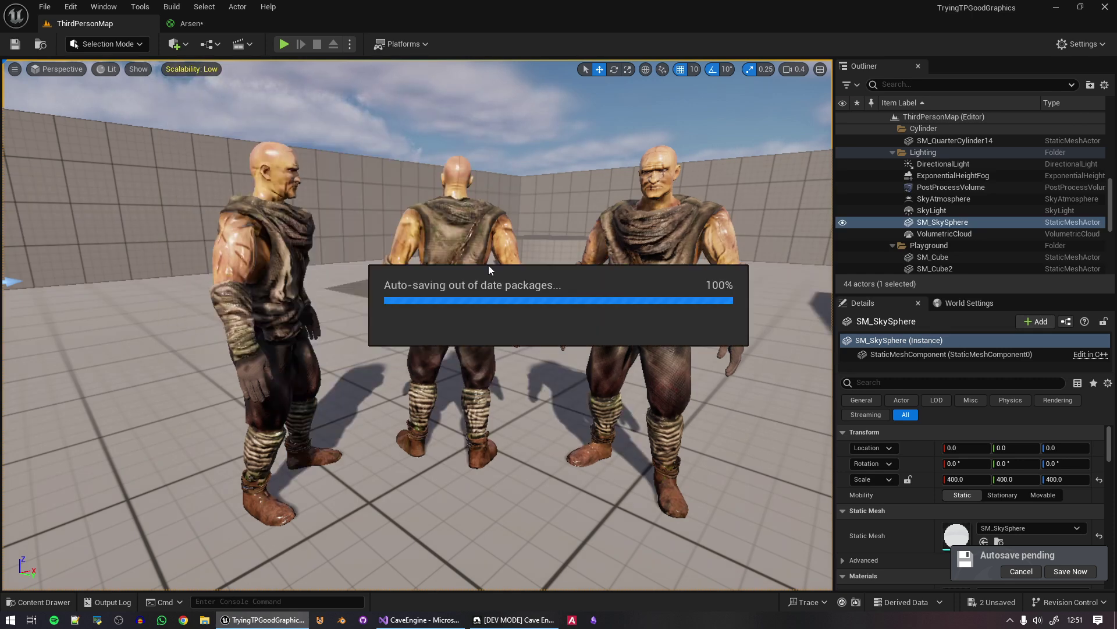
# Switch to Cave Engine and examine the three Arsen characters from closer viewpoints in the MultiMesh scene
pyautogui.click(520, 619)
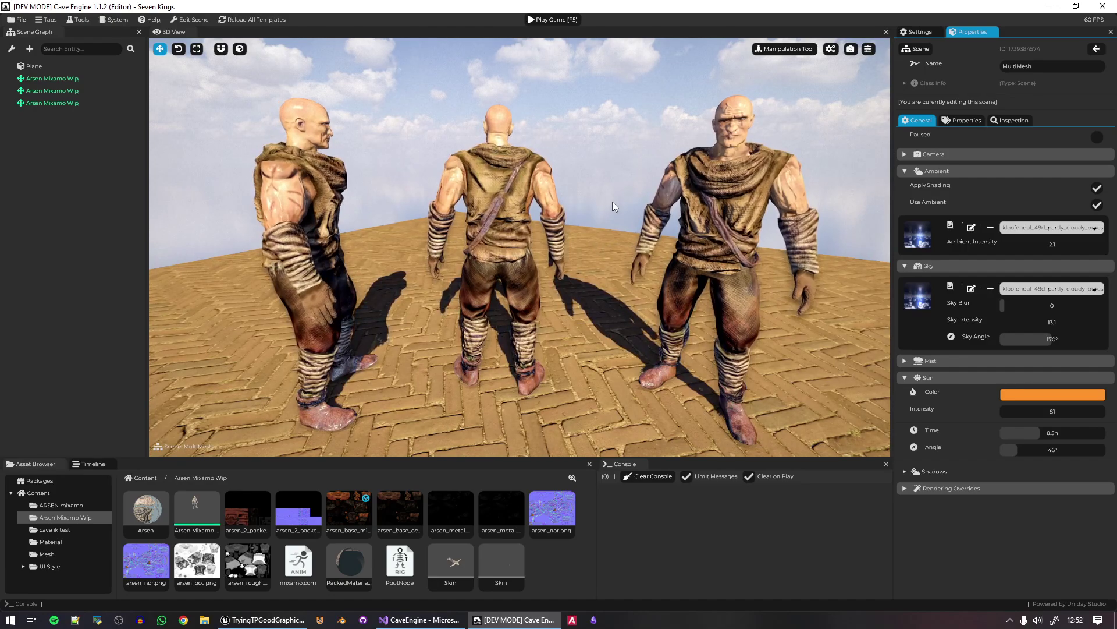
pyautogui.press('s')
pyautogui.press('a')
pyautogui.moveTo(605, 292); pyautogui.dragTo(698, 288, button='right')
pyautogui.press('w')
pyautogui.press('s')
pyautogui.press('w')
pyautogui.press('e')
pyautogui.press('w')
# Open the Main scene from the Content folder and examine its two characters from several viewpoints
pyautogui.click(155, 481)
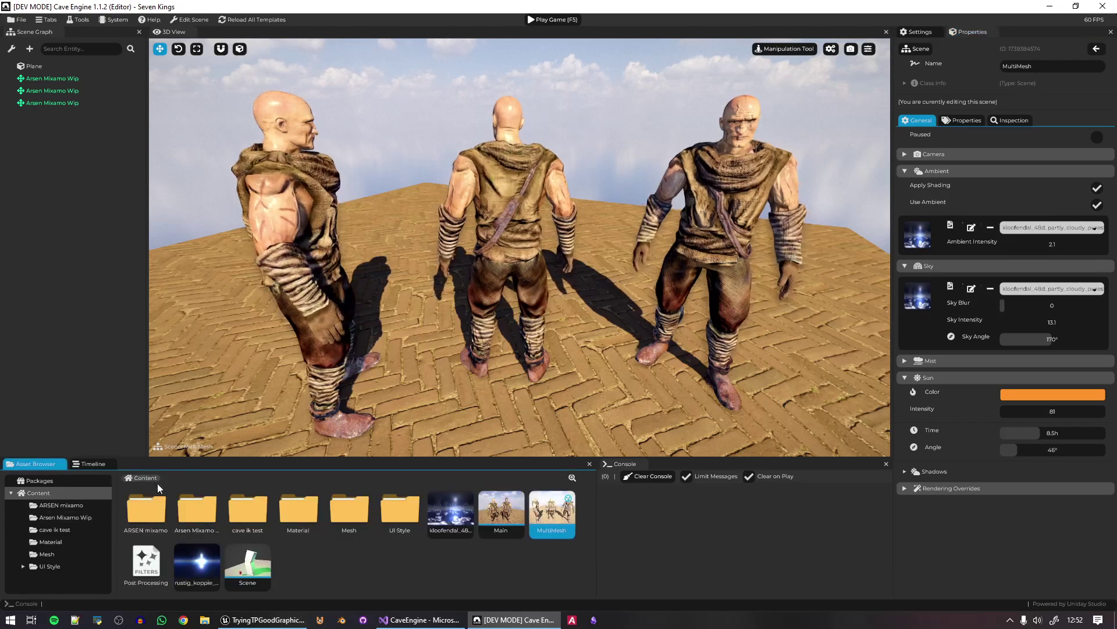
pyautogui.doubleClick(513, 511)
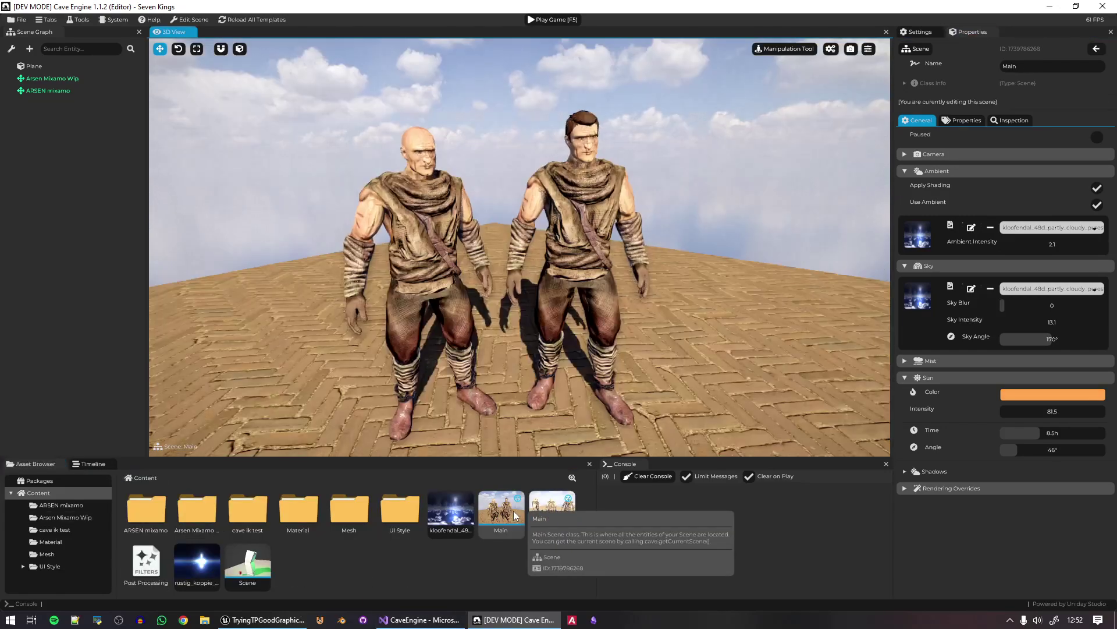
pyautogui.press('w')
pyautogui.moveTo(619, 240); pyautogui.dragTo(687, 233, button='right')
pyautogui.press('w')
pyautogui.press('s')
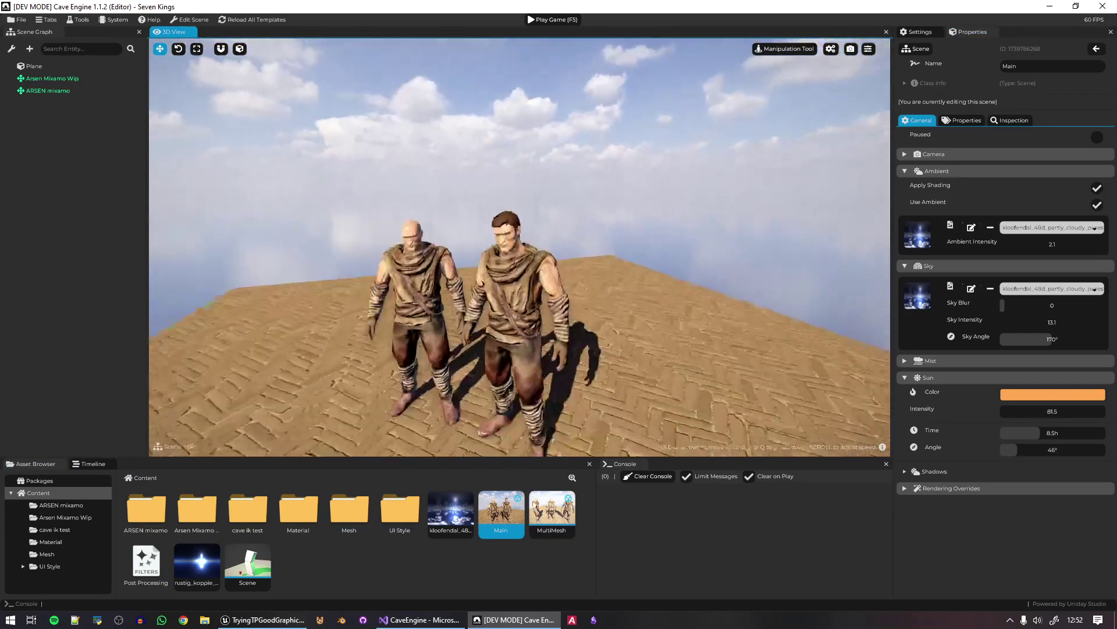
pyautogui.press('w')
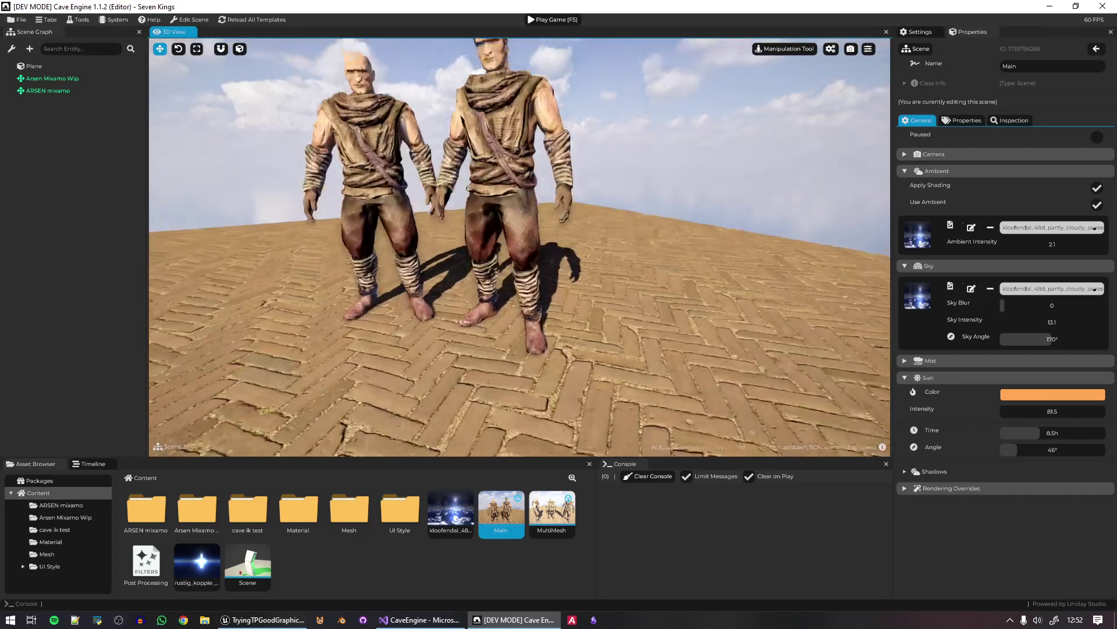
pyautogui.press('a')
pyautogui.moveTo(588, 268); pyautogui.dragTo(626, 295, button='right')
pyautogui.press('e')
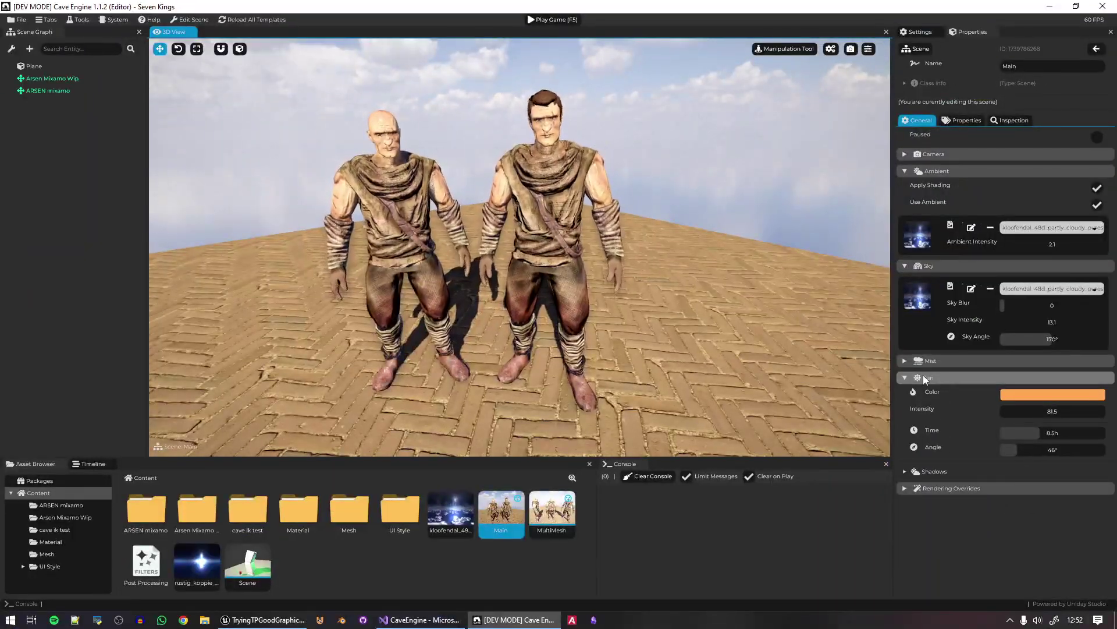
# Try 0 PCF Samples for the Main scene's sun shadows, restore 2 samples and check the characters
pyautogui.click(932, 471)
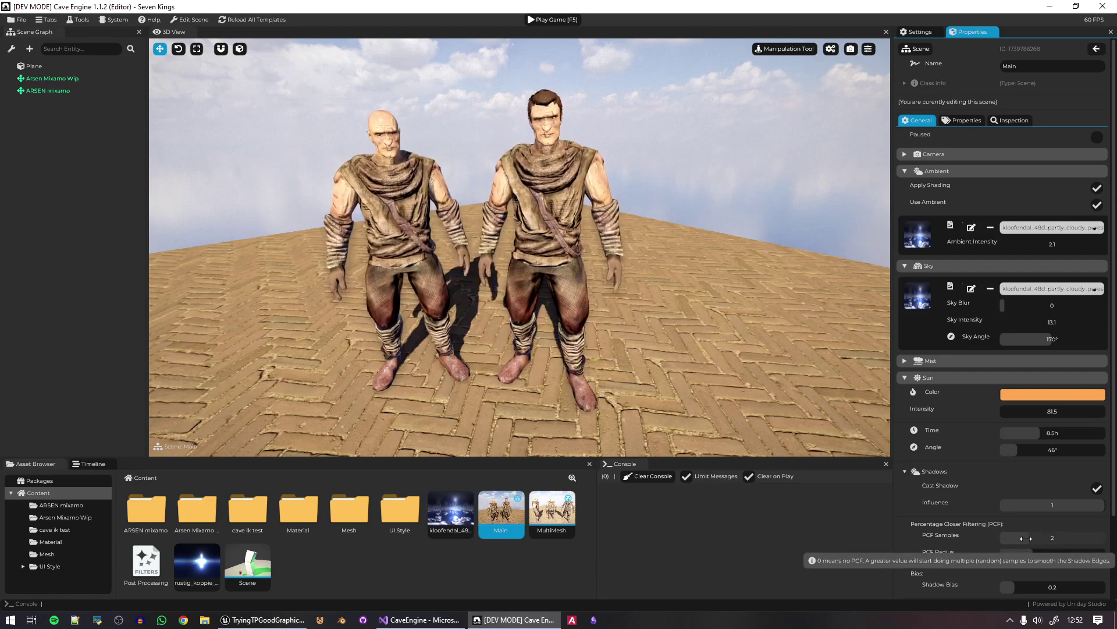
pyautogui.moveTo(1024, 538); pyautogui.dragTo(975, 539)
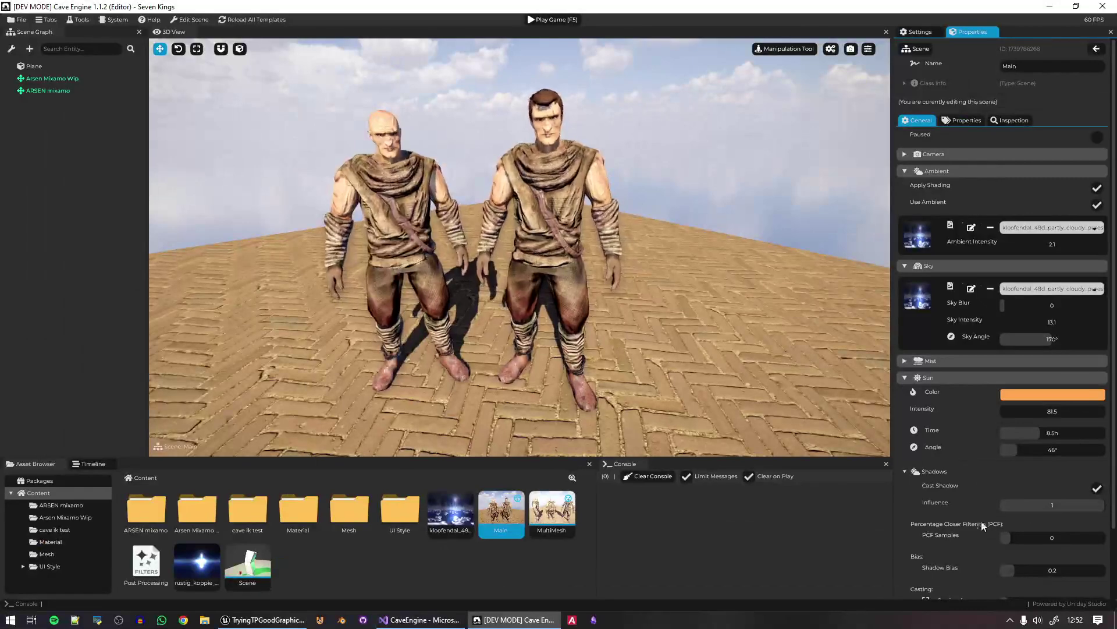
pyautogui.moveTo(1010, 537); pyautogui.dragTo(1026, 538)
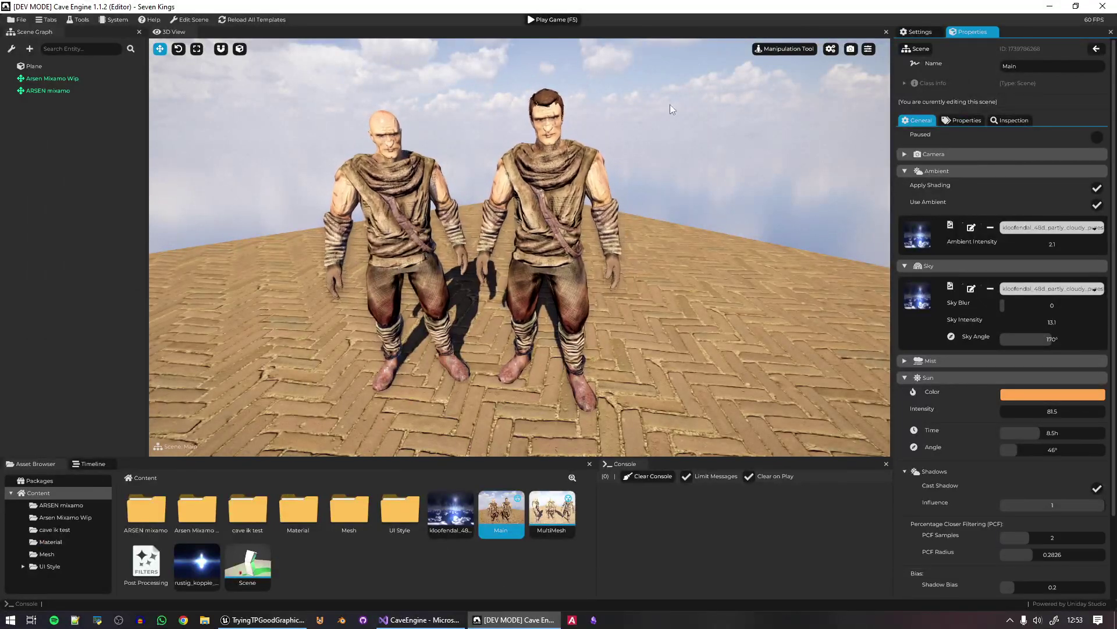
pyautogui.moveTo(515, 300); pyautogui.dragTo(540, 298, button='right')
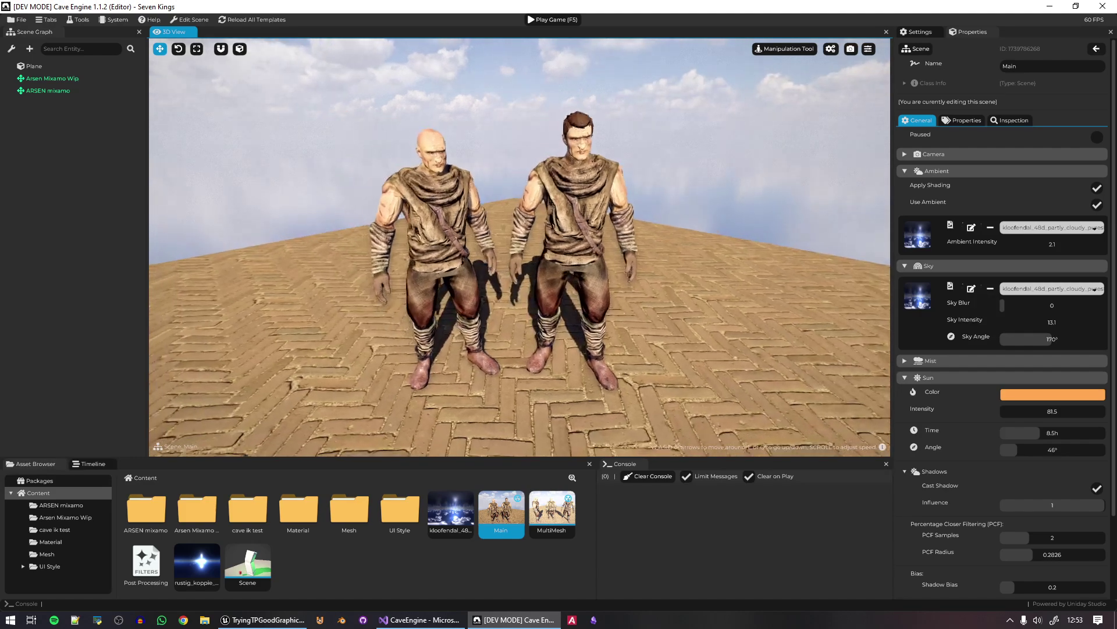
# Open the MultiMesh scene and compare its three characters with those in Unreal Editor
pyautogui.doubleClick(552, 511)
pyautogui.moveTo(535, 295); pyautogui.dragTo(323, 241, button='middle')
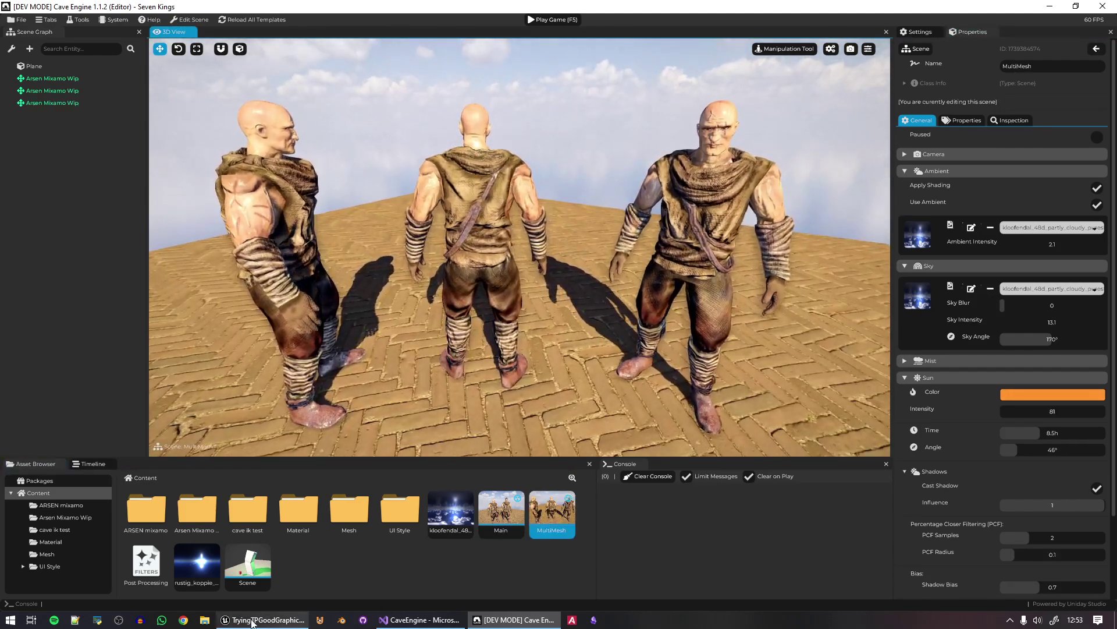
pyautogui.hotkey('alt', 'Tab')
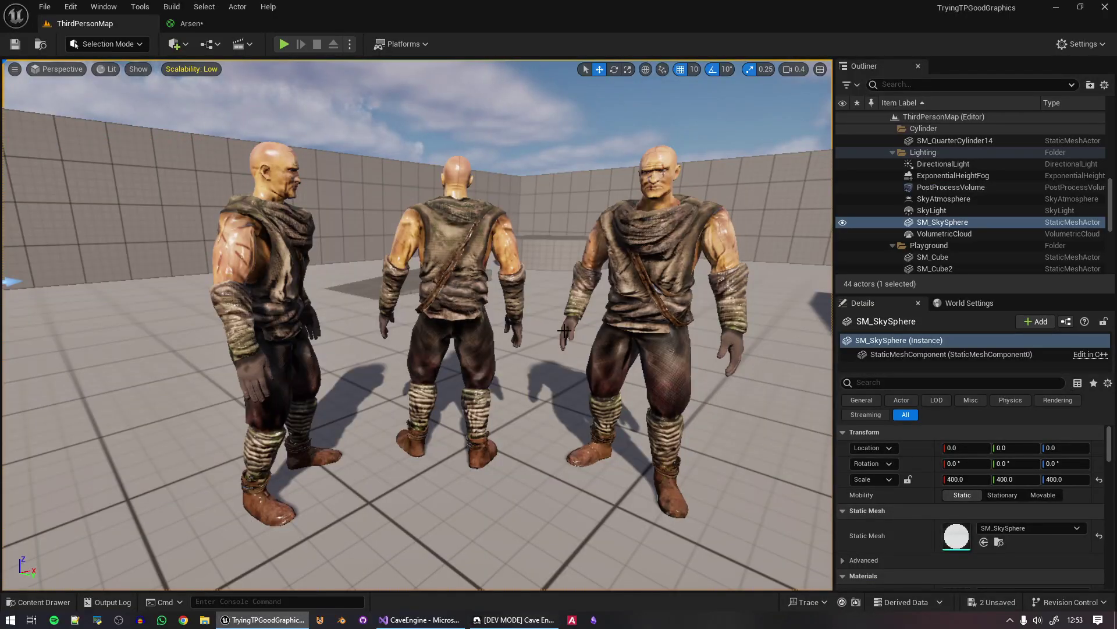
pyautogui.click(515, 619)
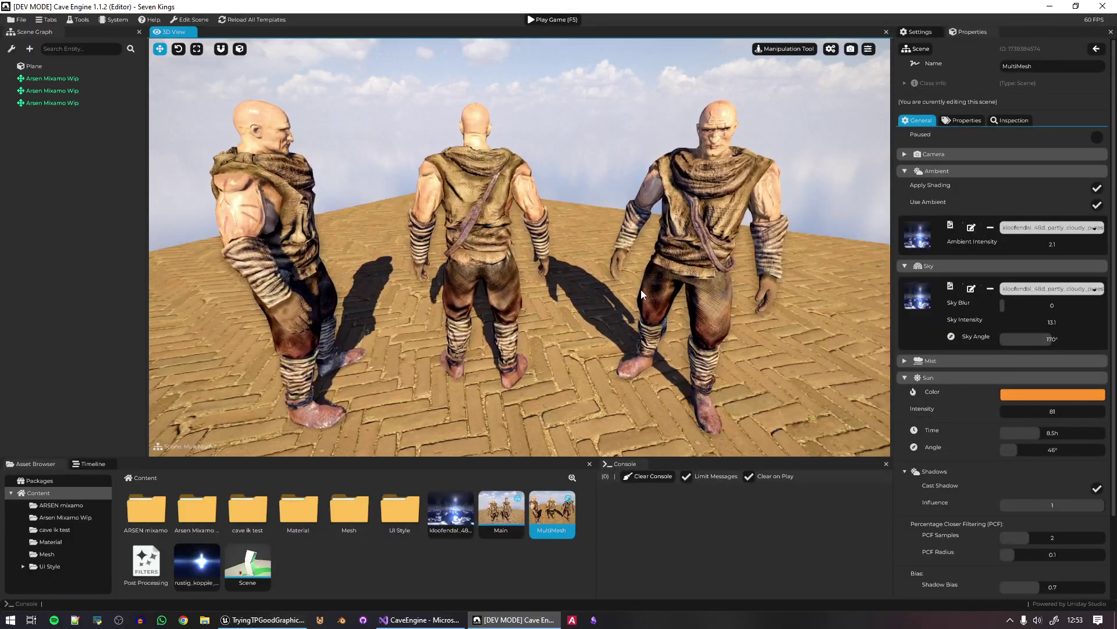
pyautogui.hotkey('alt', 'Tab')
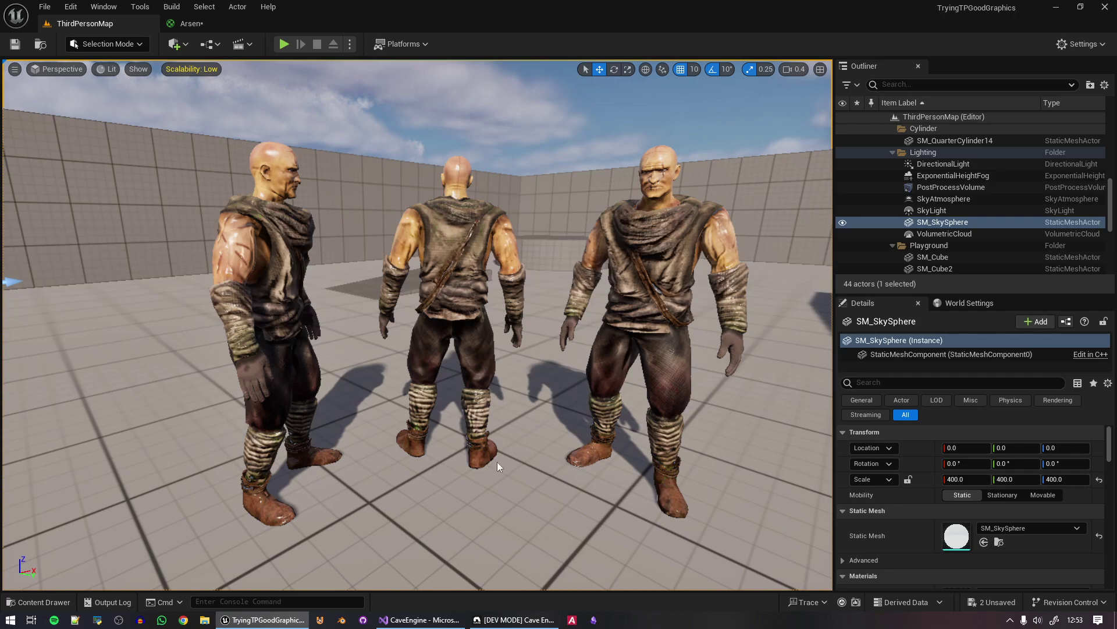
pyautogui.rightClick(561, 471)
# Switch back to Cave Engine and inspect the shading of the three MultiMesh characters up close
pyautogui.hotkey('alt', 'Tab')
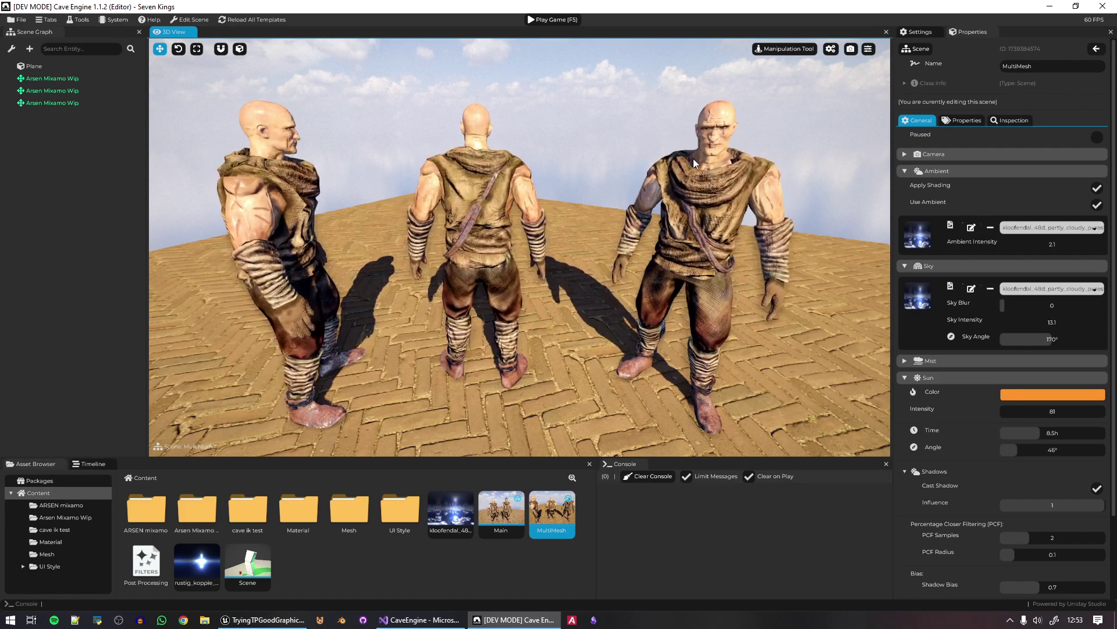
pyautogui.press('s')
pyautogui.moveTo(693, 158); pyautogui.dragTo(657, 152, button='right')
pyautogui.press('w')
pyautogui.press('w')
pyautogui.press('s')
pyautogui.press('a')
pyautogui.press('s')
pyautogui.press('w')
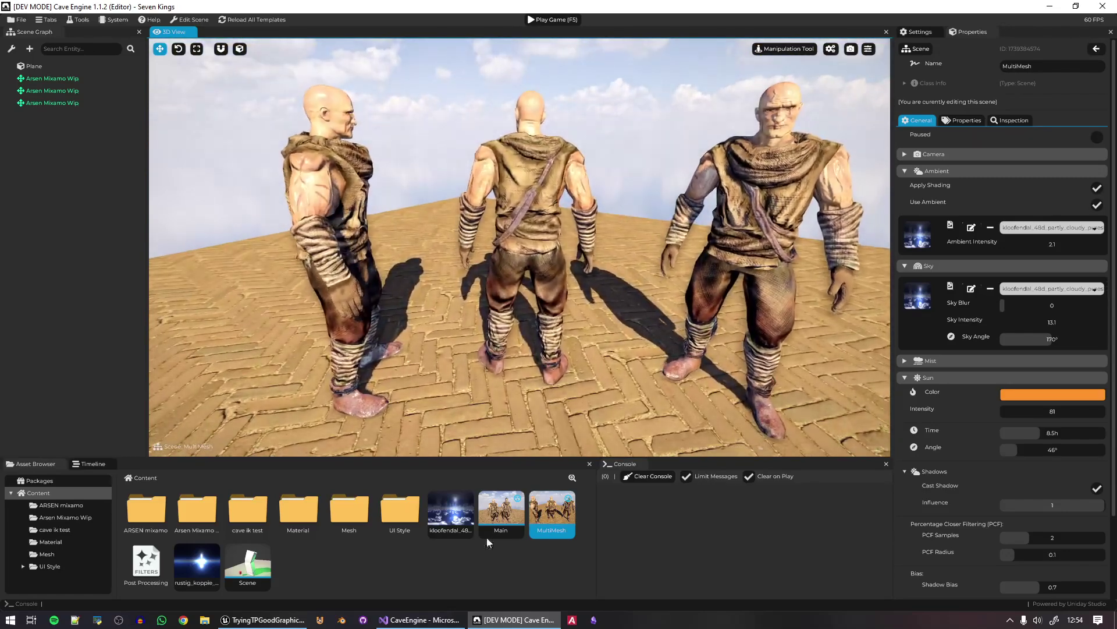
# Open the Main scene and add an empty entity on the brick floor beside the characters
pyautogui.doubleClick(509, 519)
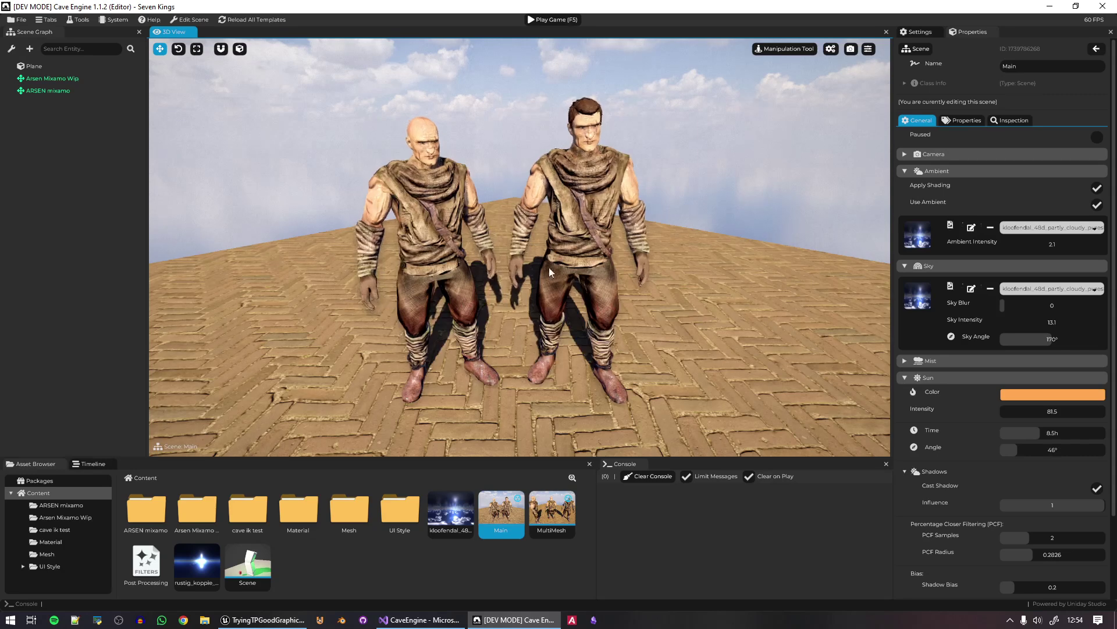
pyautogui.moveTo(550, 272); pyautogui.dragTo(594, 265, button='right')
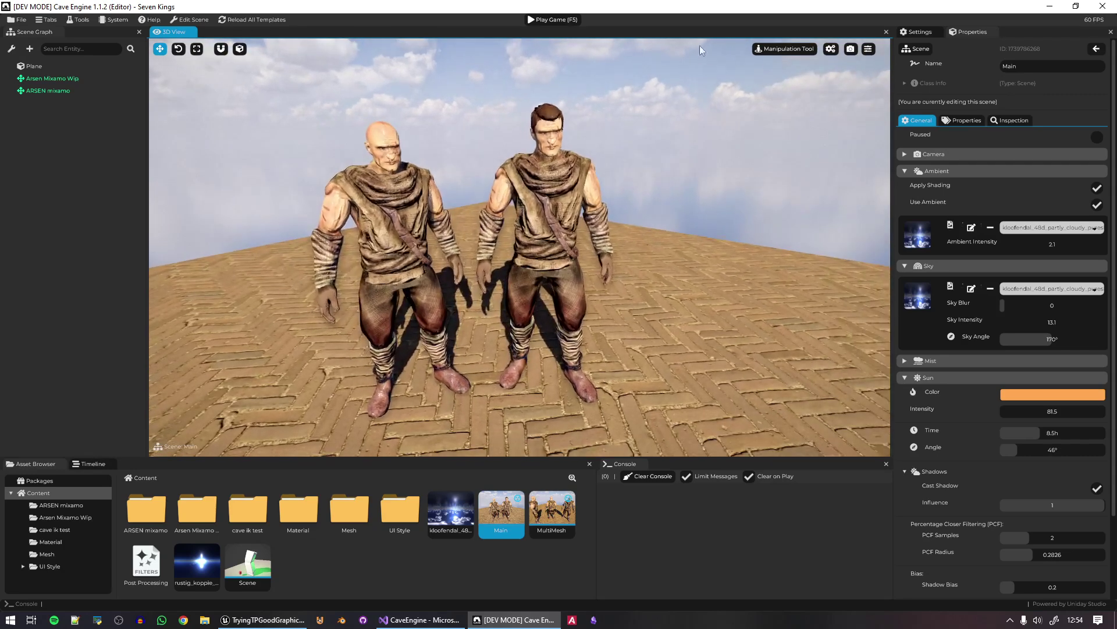
pyautogui.rightClick(645, 267)
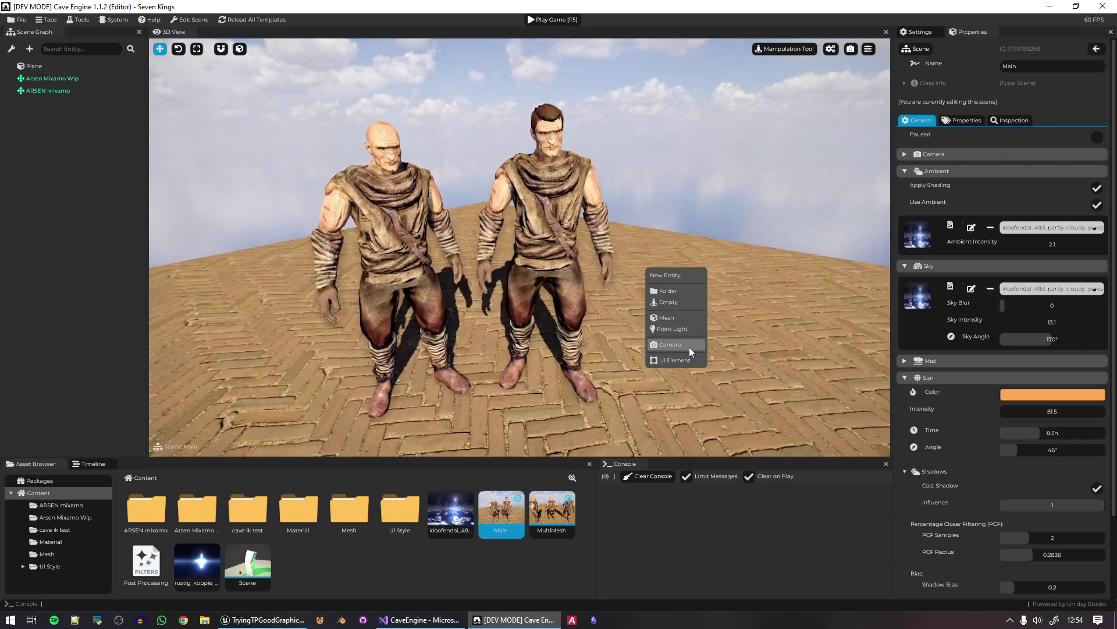
pyautogui.click(679, 301)
# Add a Terrain component to the empty entity and show its settings
pyautogui.rightClick(956, 240)
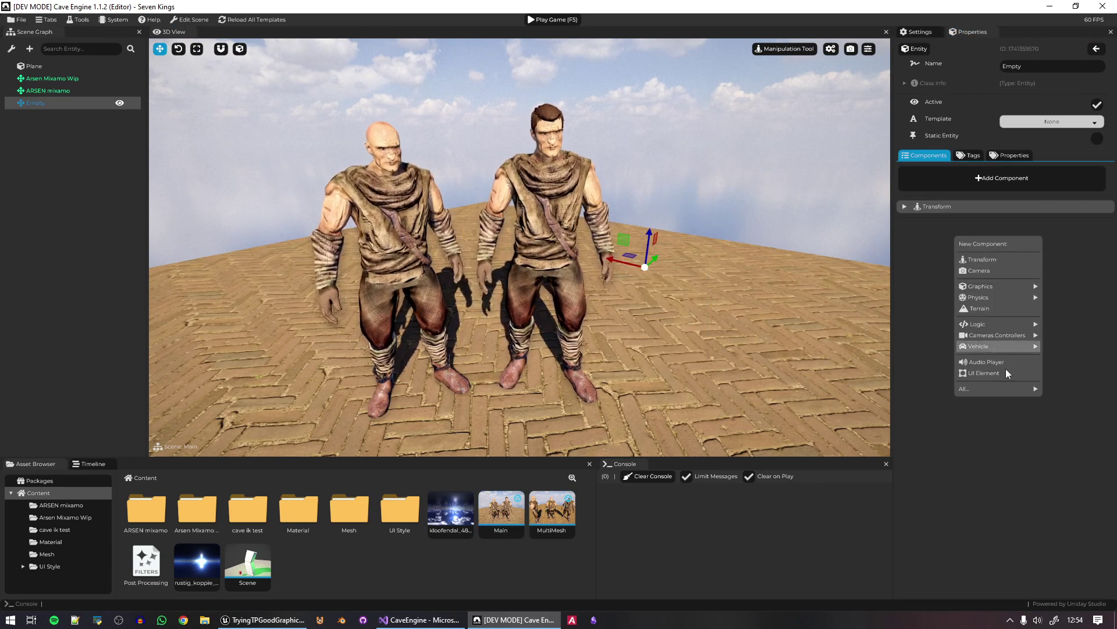
pyautogui.moveTo(1001, 346)
pyautogui.click(981, 309)
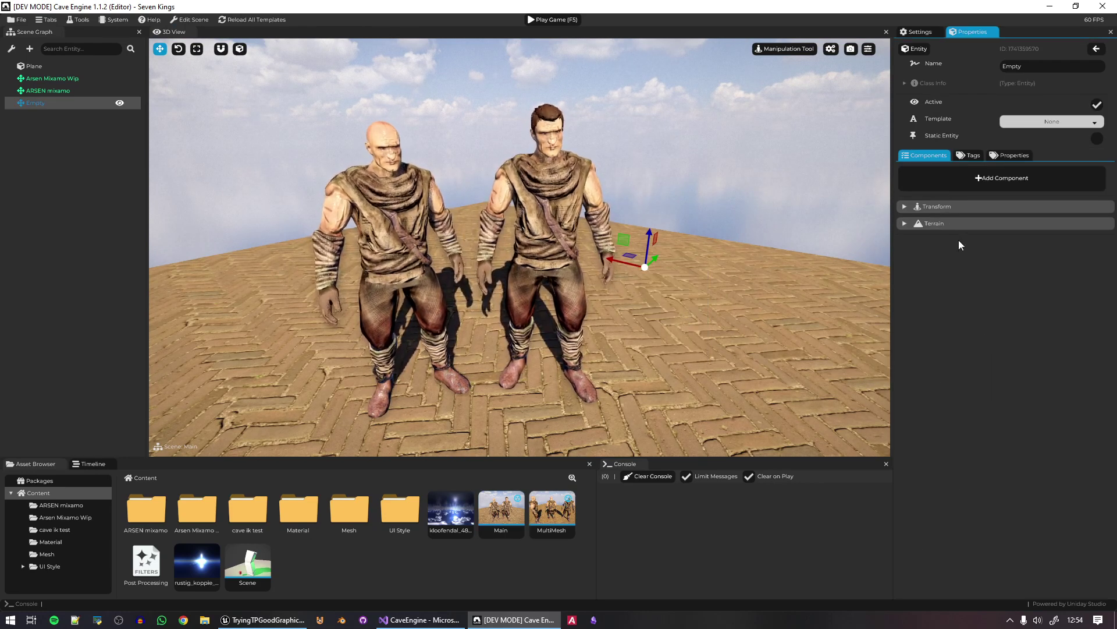
pyautogui.click(999, 262)
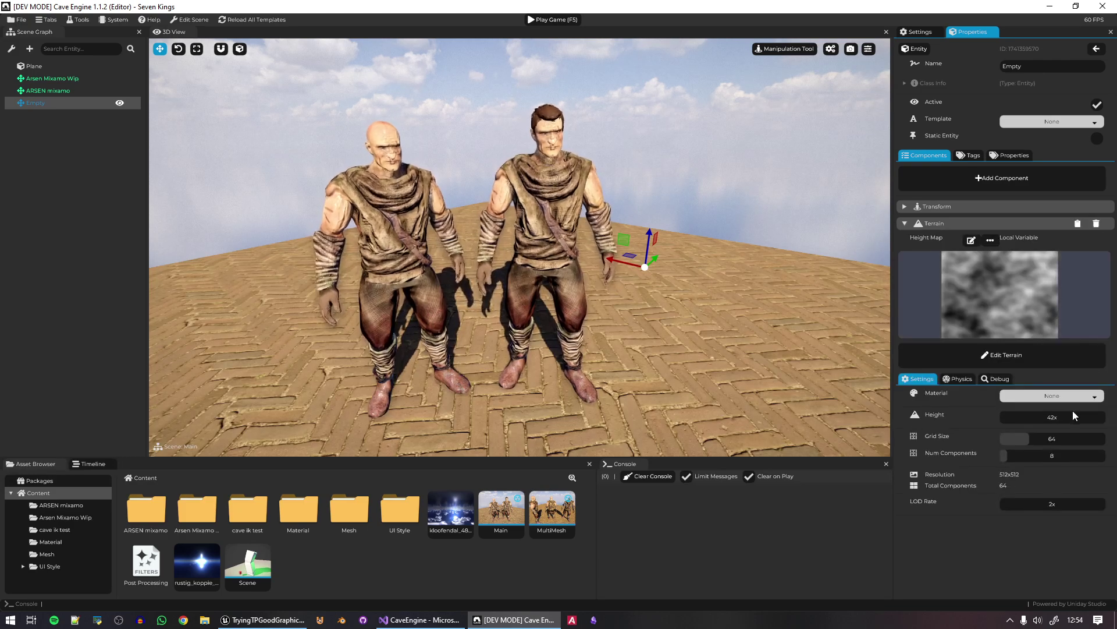
# Assign Default Material to the empty entity's terrain
pyautogui.press('d')
pyautogui.moveTo(670, 350); pyautogui.dragTo(495, 349, button='right')
pyautogui.press('d')
pyautogui.moveTo(727, 314); pyautogui.dragTo(648, 311, button='right')
pyautogui.press('q')
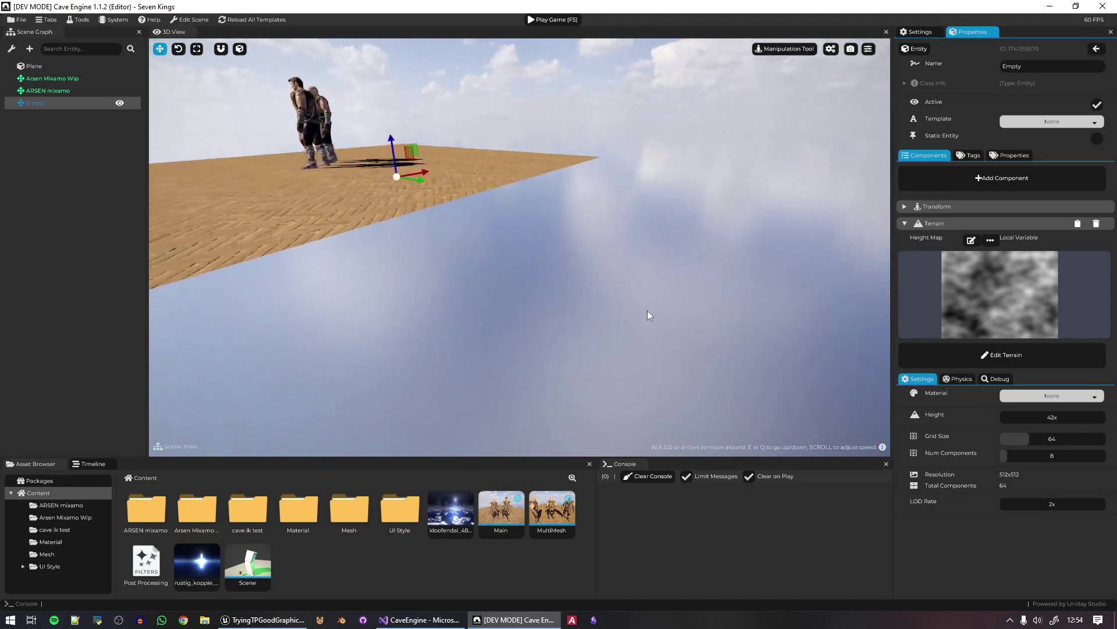
pyautogui.click(1075, 398)
pyautogui.scroll(-2, 1042, 512)
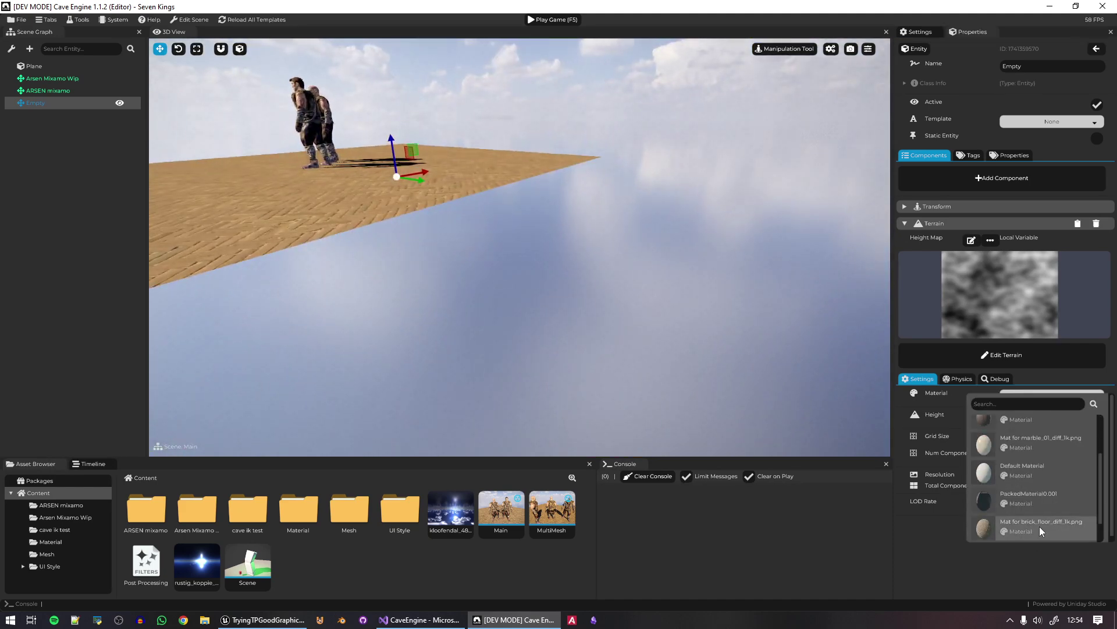
pyautogui.click(1036, 472)
# Move the terrain entity down so the characters and more of the brick floor stand clear of it
pyautogui.moveTo(481, 266); pyautogui.dragTo(518, 247, button='right')
pyautogui.press('a')
pyautogui.press('e')
pyautogui.press('d')
pyautogui.press('q')
pyautogui.moveTo(437, 291); pyautogui.dragTo(751, 313, button='right')
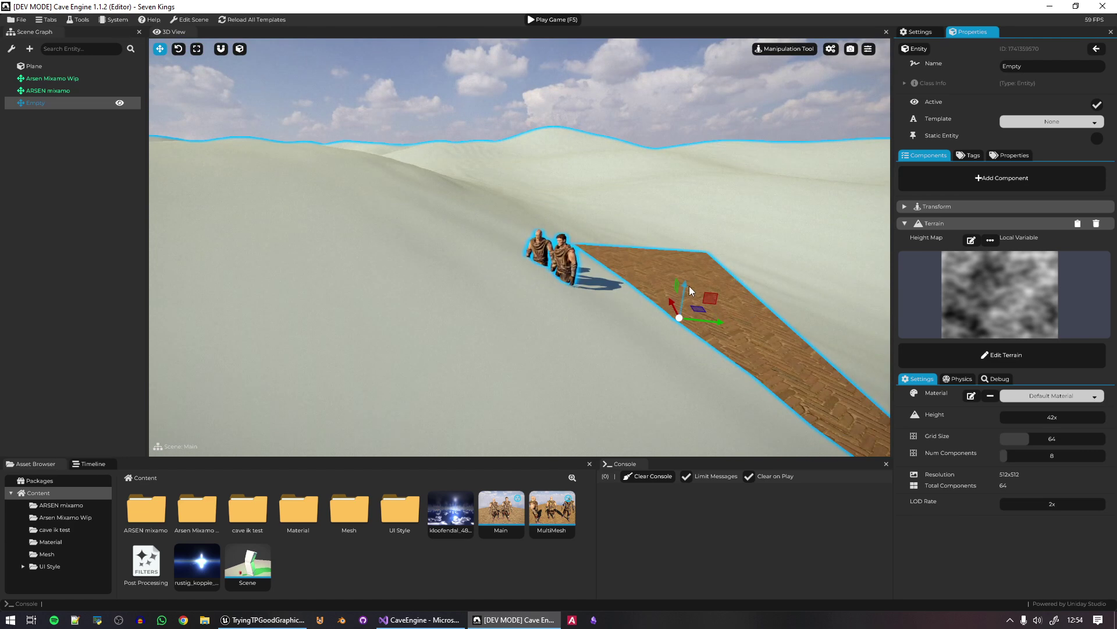
pyautogui.moveTo(689, 285); pyautogui.dragTo(665, 316)
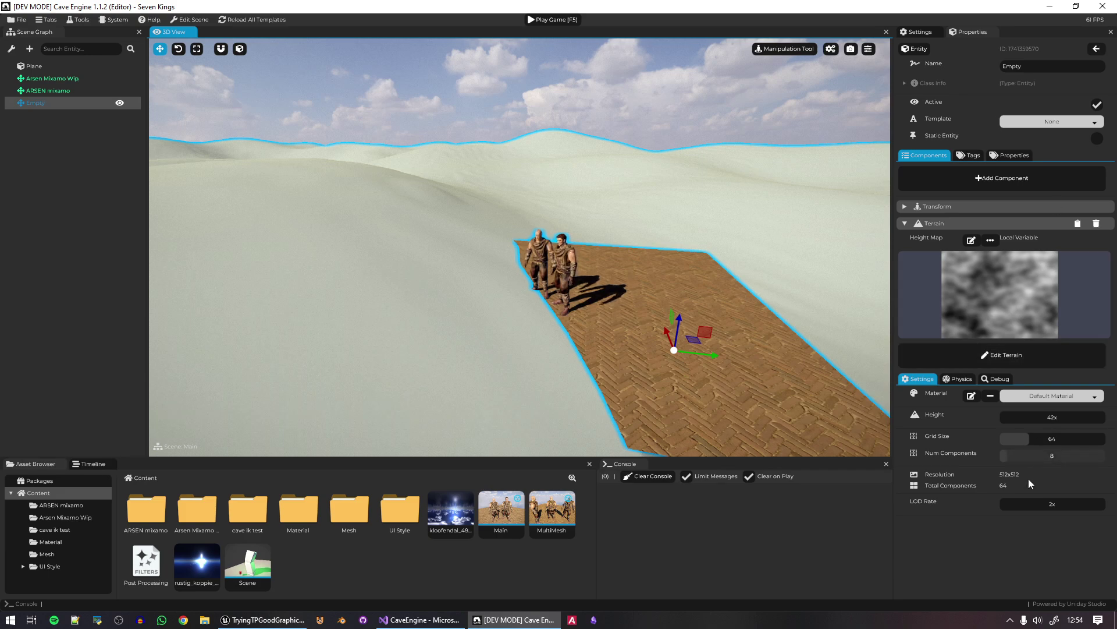
# Start editing the terrain and sculpt a ridge of raised mounds into the dunes behind and beside the brick floor
pyautogui.click(1001, 355)
pyautogui.moveTo(774, 338)
pyautogui.mouseDown(button='right')
pyautogui.moveTo(751, 320)
pyautogui.moveTo(774, 316)
pyautogui.mouseUp(button='right')
pyautogui.moveTo(773, 316)
pyautogui.mouseDown()
pyautogui.moveTo(788, 378)
pyautogui.moveTo(685, 285)
pyautogui.mouseUp()
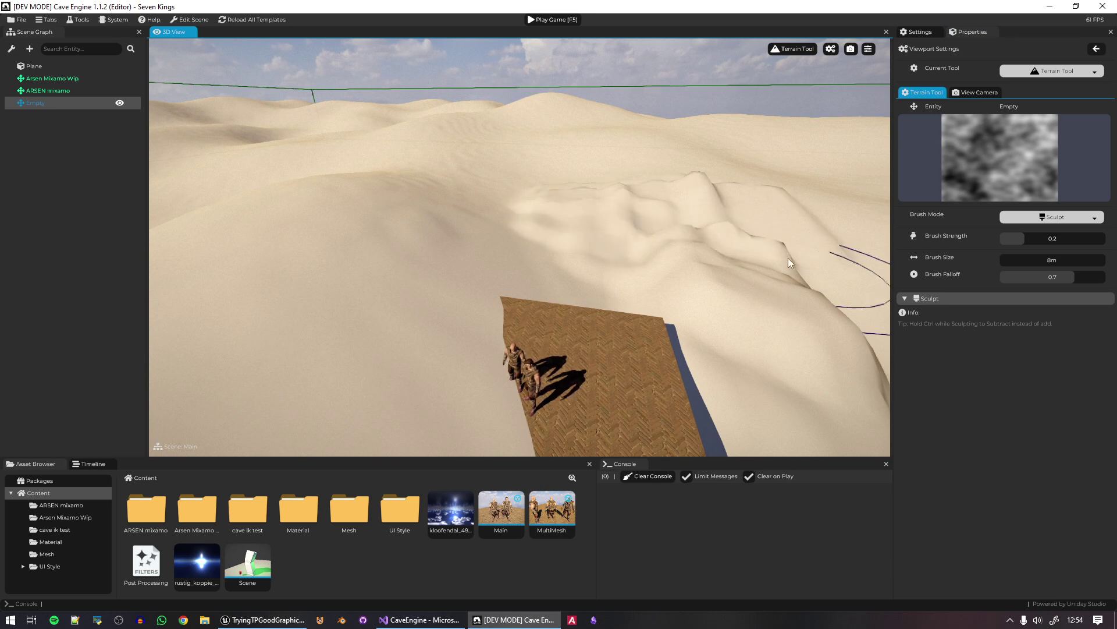
# Smooth the sculpted mounds beside the brick floor with the Smooth brush, raising its strength to 0.4105 and 0.6081, and leave terrain editing
pyautogui.moveTo(661, 260)
pyautogui.mouseDown(button='right')
pyautogui.moveTo(588, 244)
pyautogui.moveTo(739, 318)
pyautogui.moveTo(751, 306)
pyautogui.moveTo(669, 285)
pyautogui.mouseUp(button='right')
pyautogui.press('s')
pyautogui.press('w')
pyautogui.click(1047, 217)
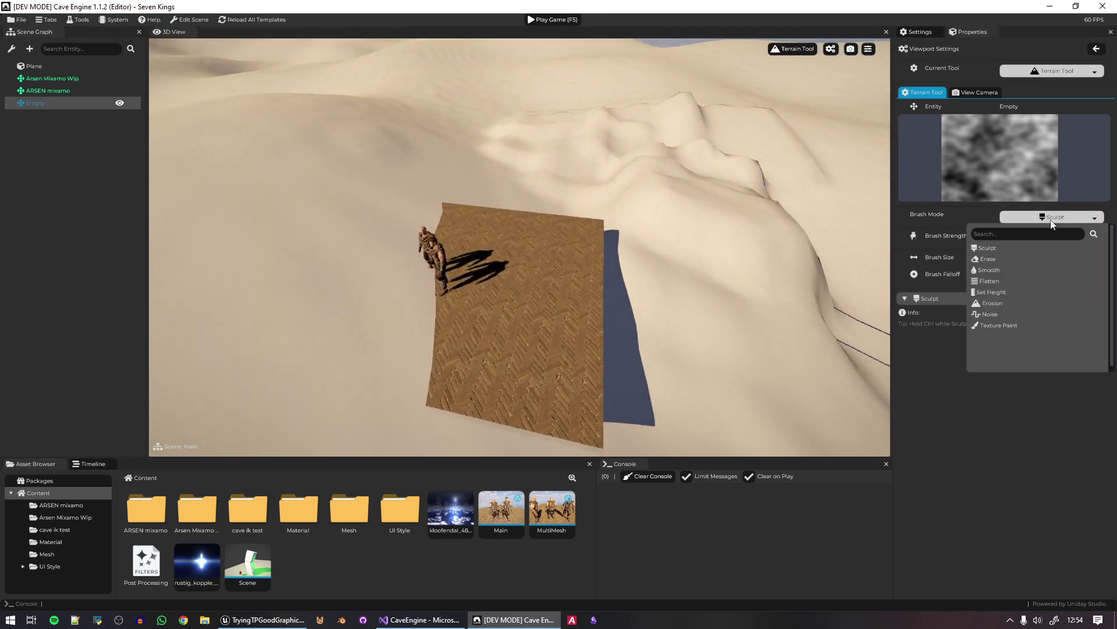
pyautogui.click(1018, 270)
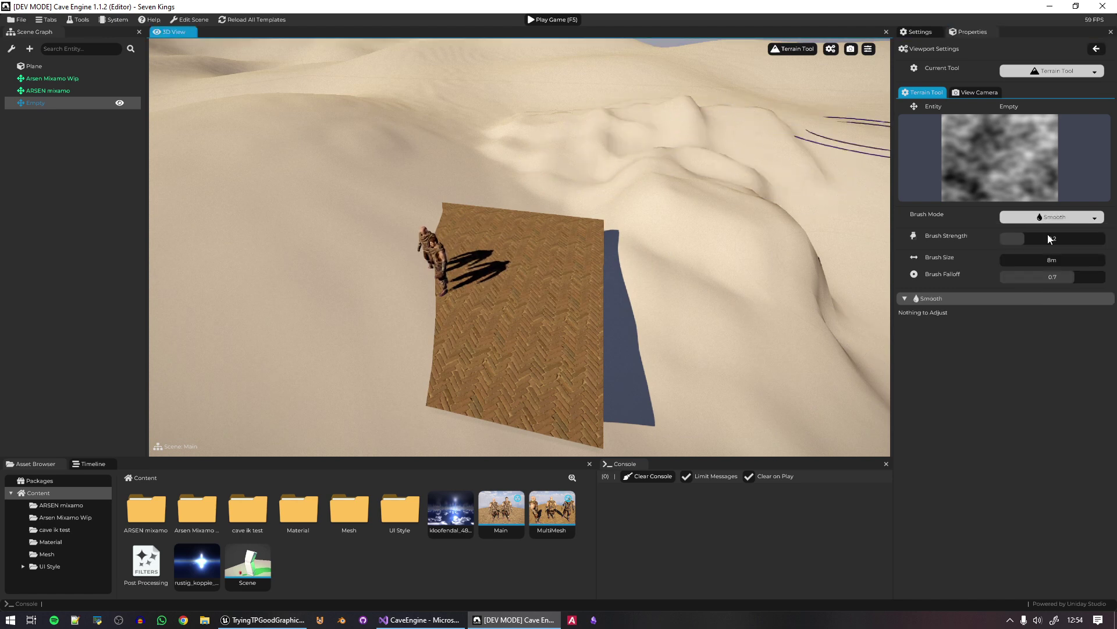
pyautogui.moveTo(748, 129); pyautogui.dragTo(701, 111)
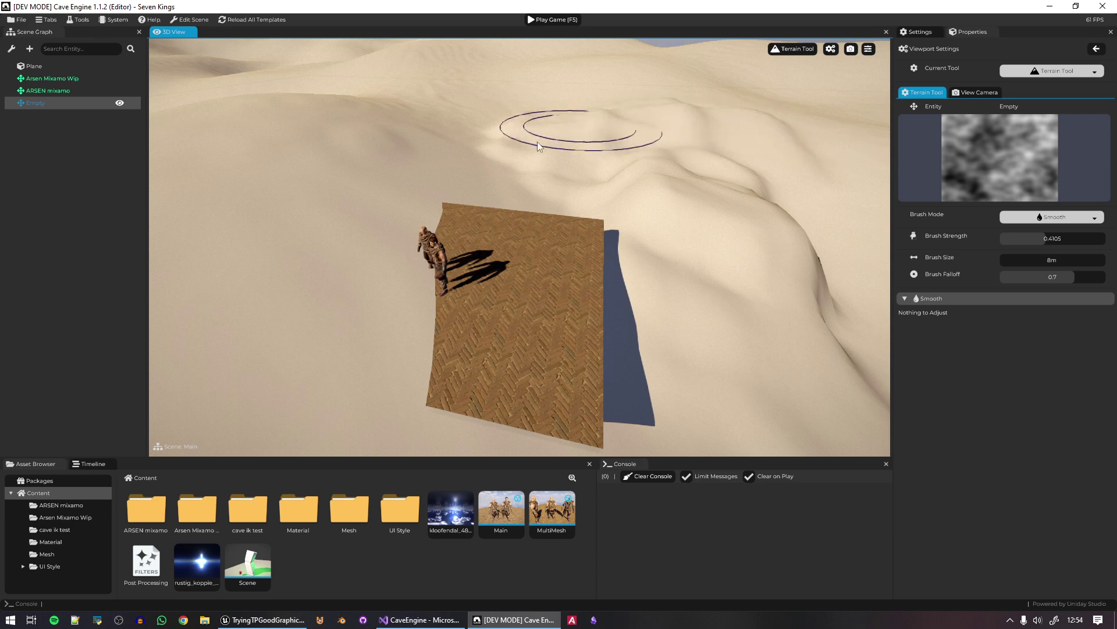
pyautogui.moveTo(537, 141)
pyautogui.mouseDown()
pyautogui.moveTo(793, 271)
pyautogui.moveTo(643, 177)
pyautogui.mouseUp()
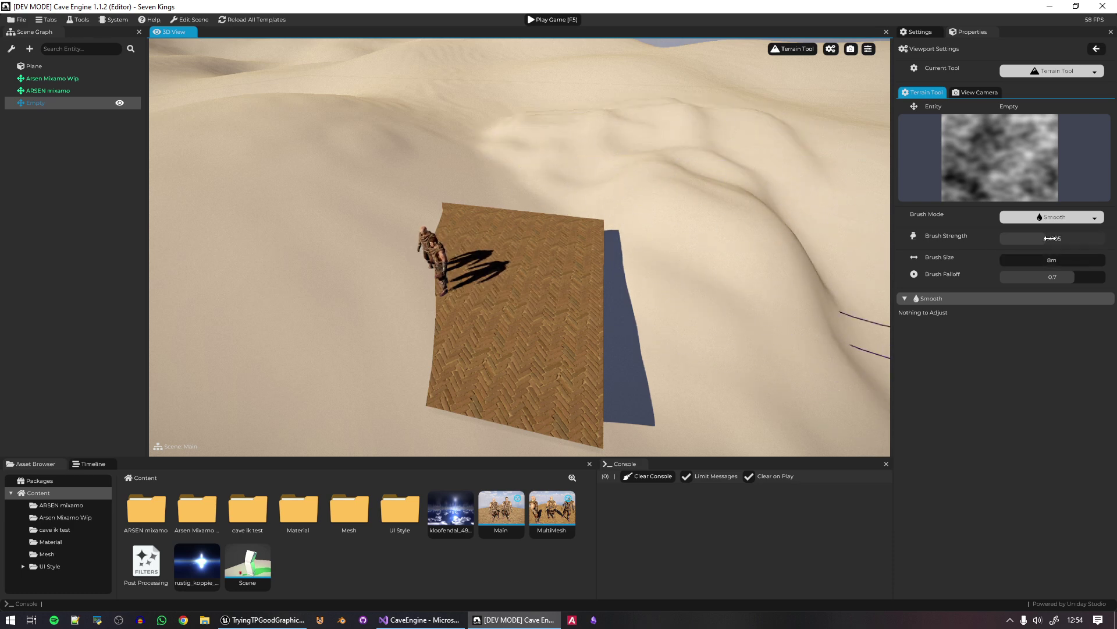
pyautogui.moveTo(774, 279); pyautogui.dragTo(650, 178)
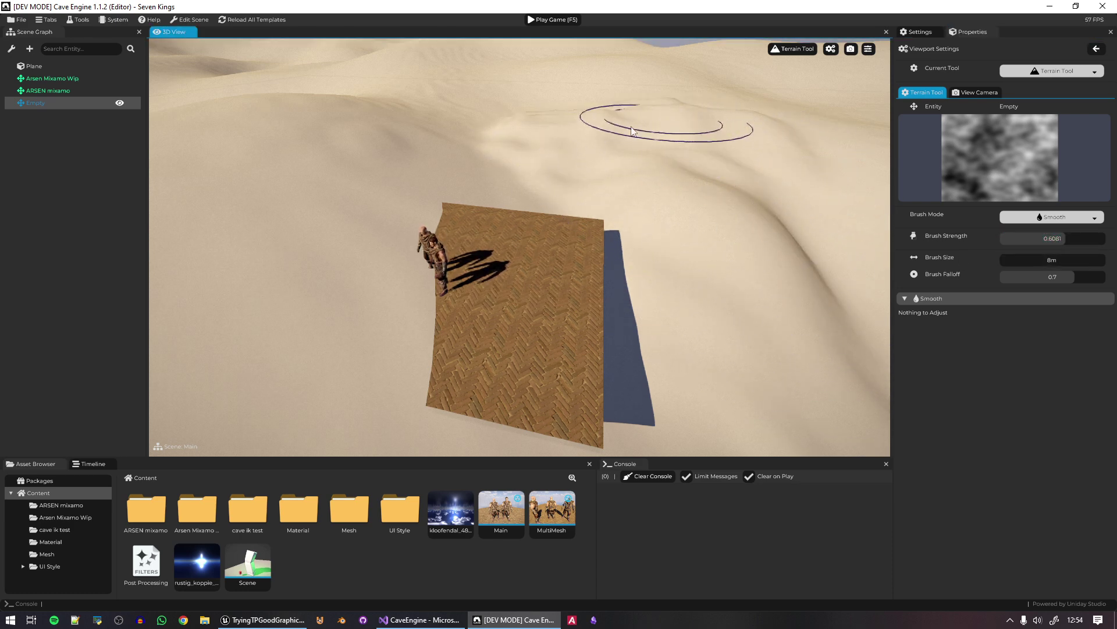
pyautogui.moveTo(800, 265); pyautogui.dragTo(838, 256, button='middle')
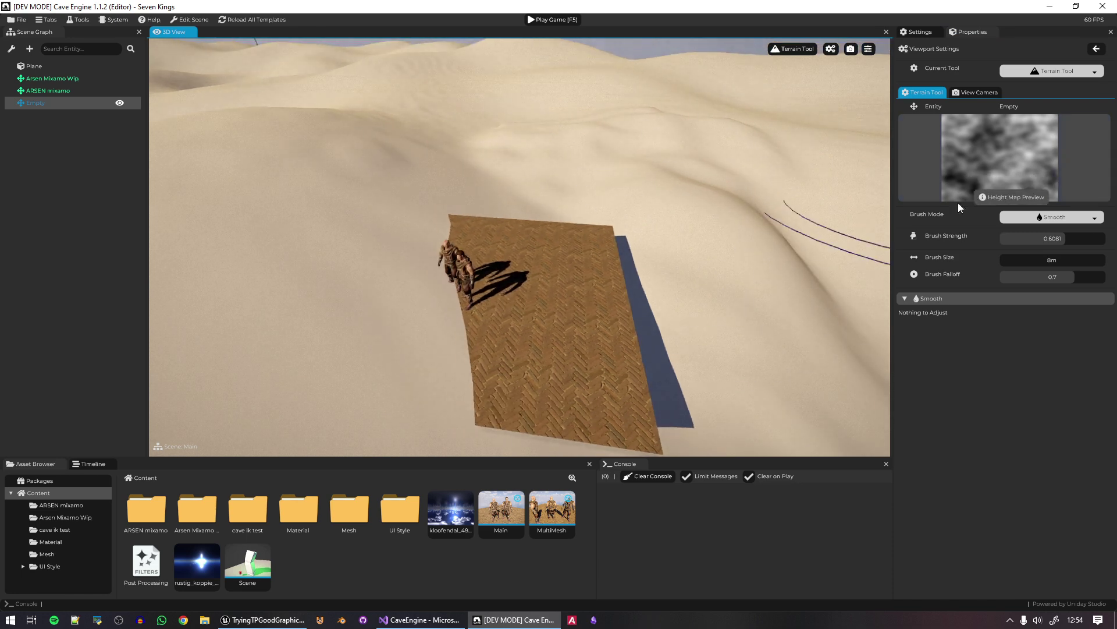
pyautogui.click(816, 53)
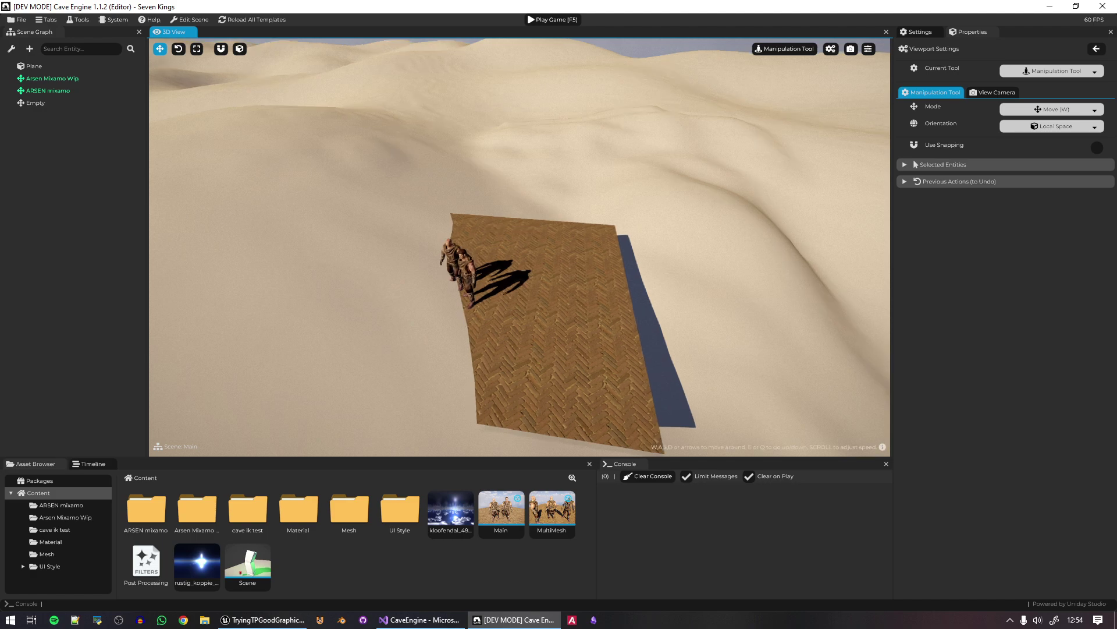
# Examine the two characters up close from several angles against the sculpted dunes, brick floor and sky
pyautogui.press('w')
pyautogui.press('a')
pyautogui.moveTo(520, 248)
pyautogui.mouseDown(button='right')
pyautogui.moveTo(640, 209)
pyautogui.moveTo(511, 253)
pyautogui.mouseUp(button='right')
pyautogui.press('w')
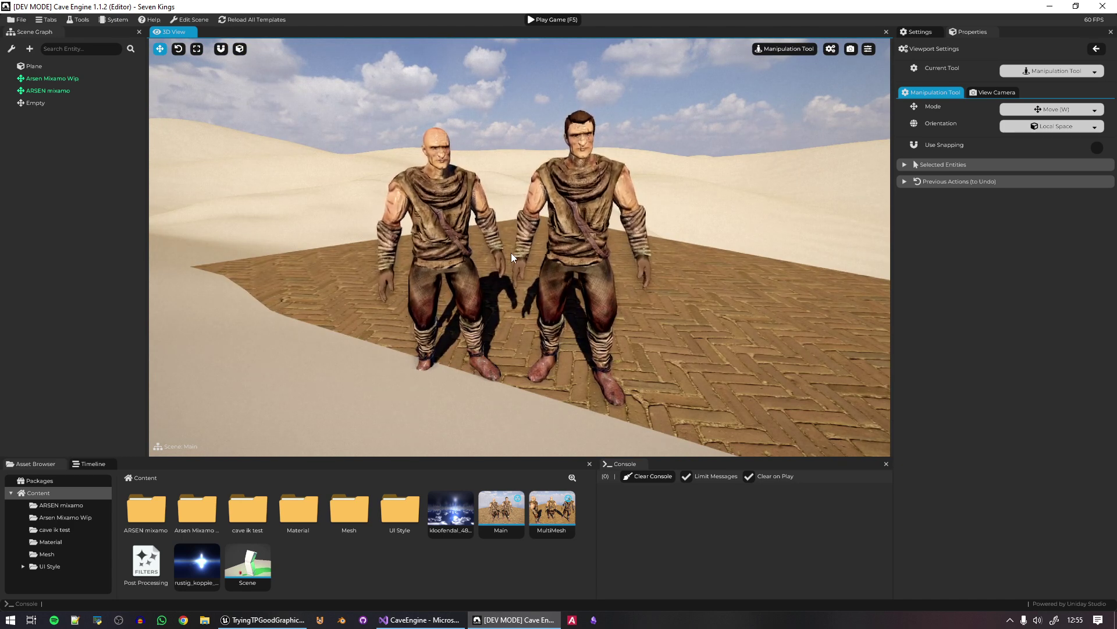
pyautogui.moveTo(508, 180); pyautogui.dragTo(509, 345, button='right')
pyautogui.press('e')
pyautogui.press('q')
pyautogui.press('e')
pyautogui.press('w')
pyautogui.press('e')
pyautogui.press('s')
pyautogui.press('q')
pyautogui.press('d')
pyautogui.press('w')
pyautogui.press('s')
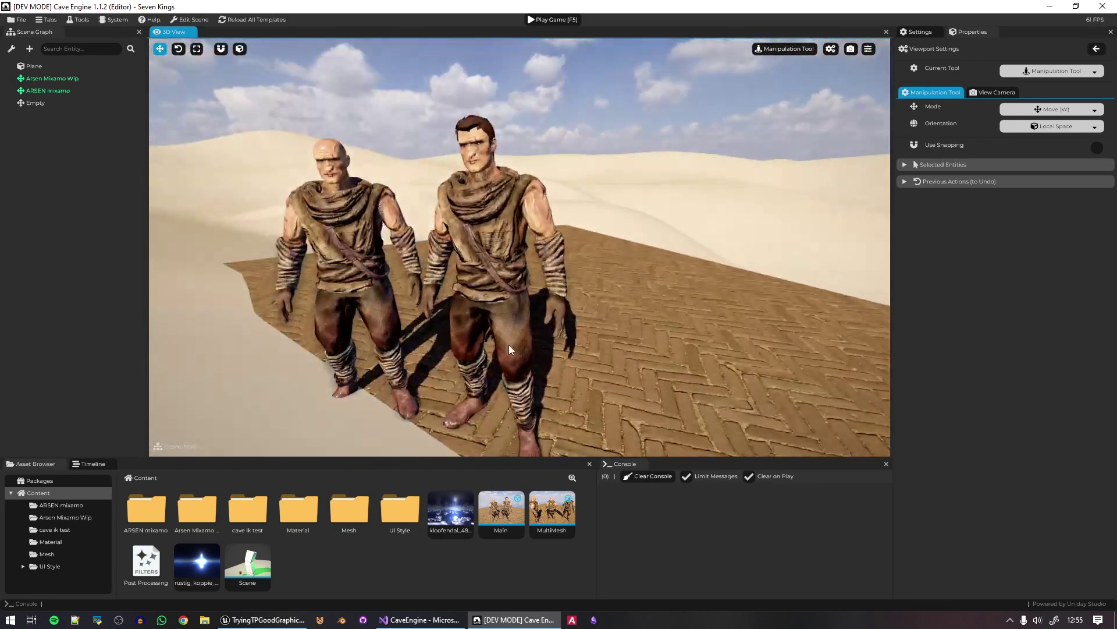
# Place a copy of the ARSEN mixamo character on the distant dunes, view it beside the nearby characters, and remove the copy
pyautogui.click(509, 345)
pyautogui.hotkey('ctrl', 'v')
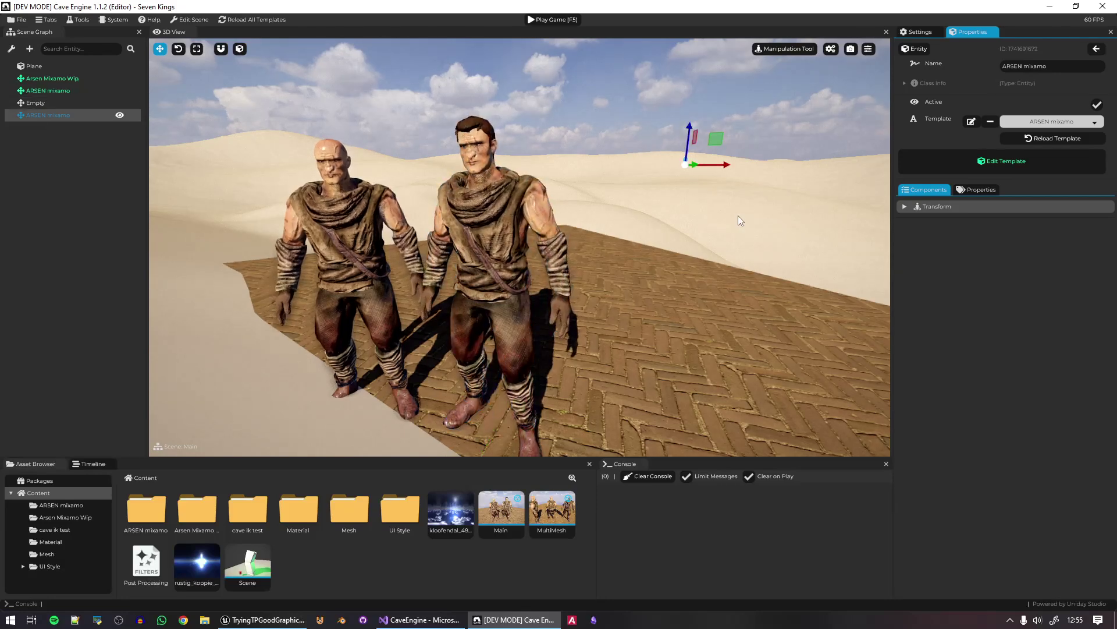
pyautogui.click(742, 182)
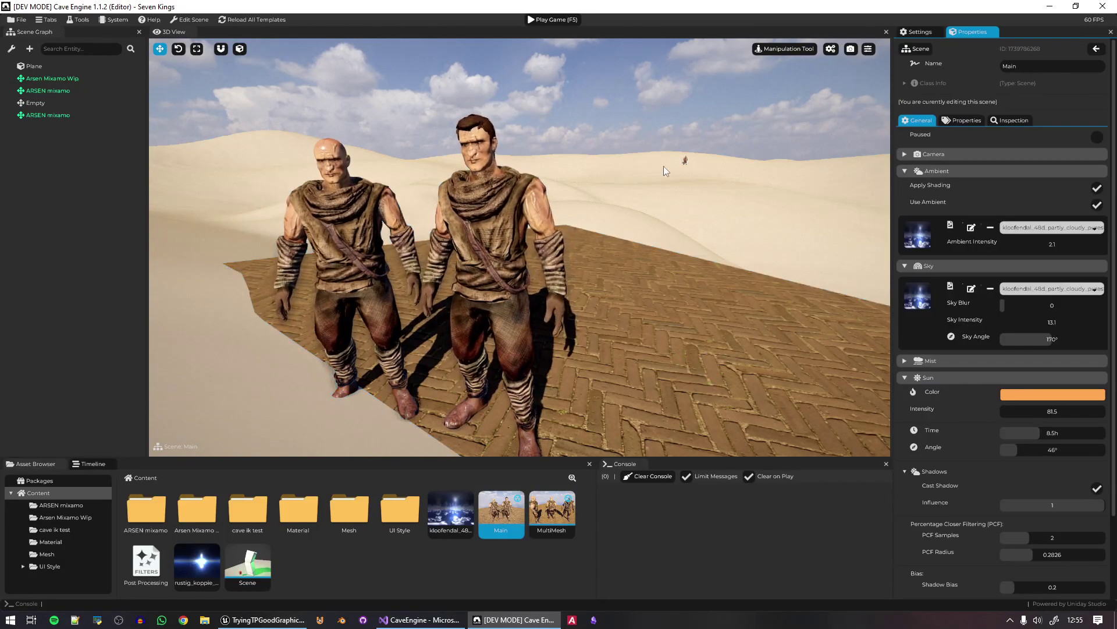
pyautogui.moveTo(661, 202); pyautogui.dragTo(604, 179, button='right')
pyautogui.press('a')
pyautogui.press('w')
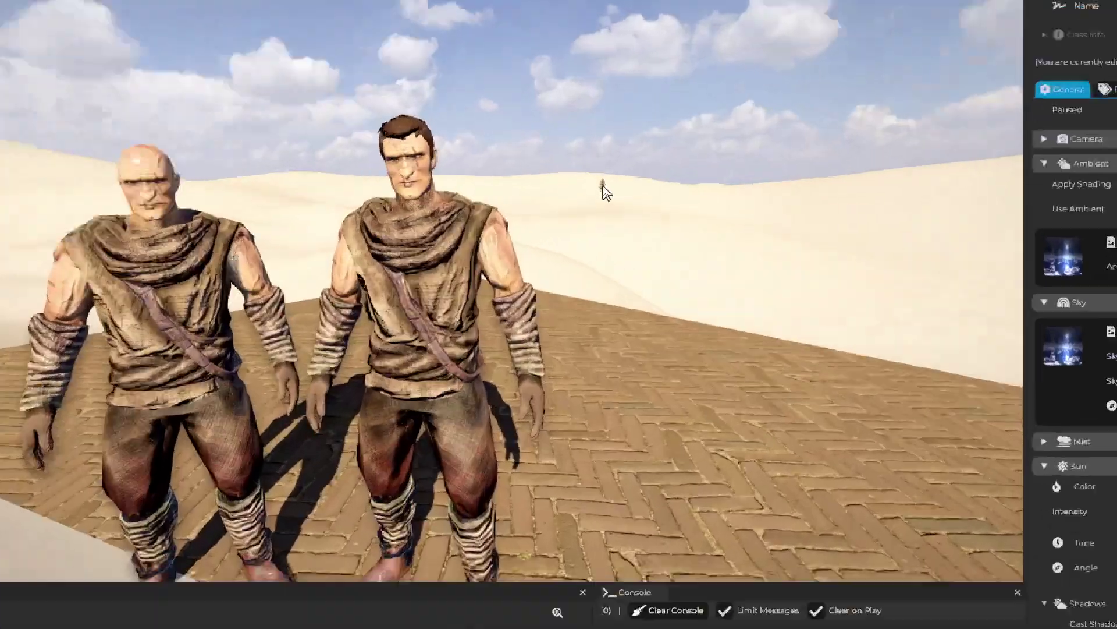
pyautogui.click(686, 318)
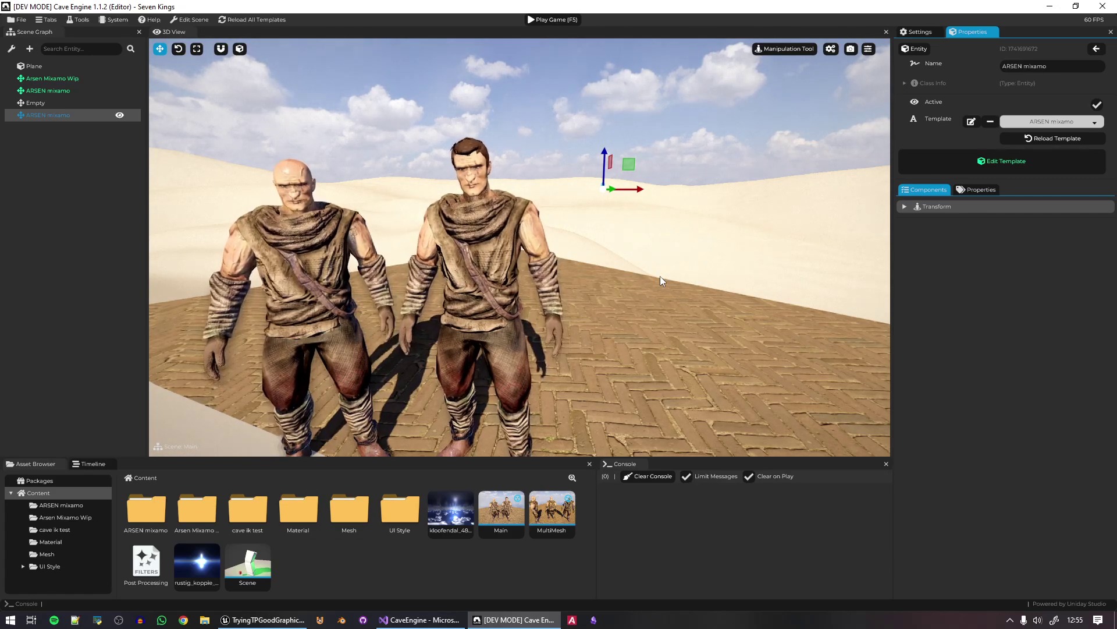
pyautogui.press('s')
pyautogui.press('a')
pyautogui.moveTo(661, 276); pyautogui.dragTo(516, 431, button='right')
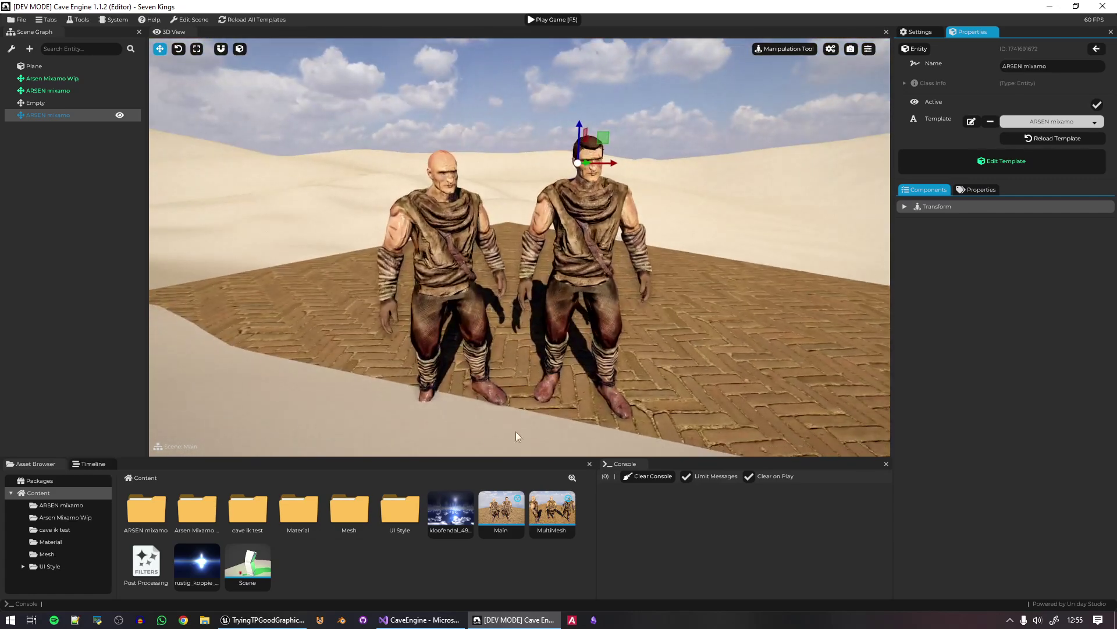
# Select the terrain entity surrounding the characters
pyautogui.click(741, 183)
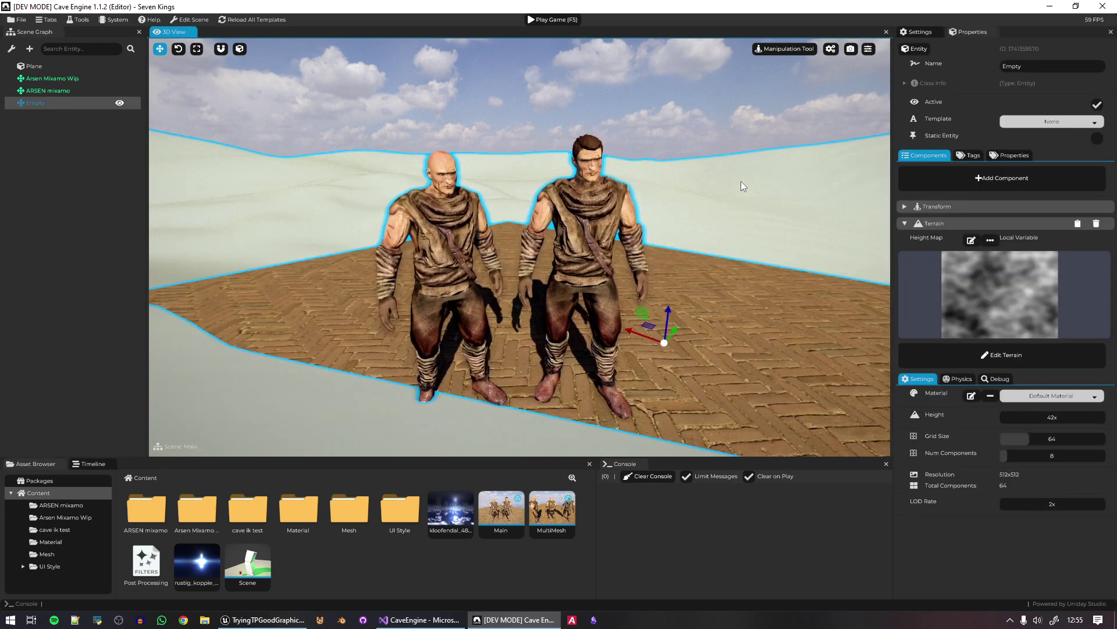